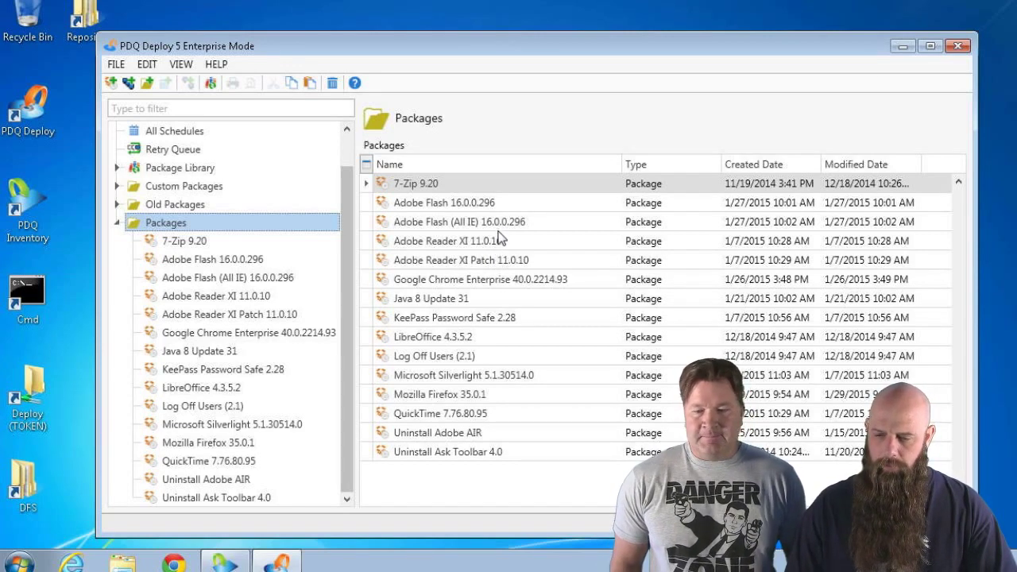
# Create a new package nesting the 7-Zip 9.20, Adobe Reader XI 11.0.10 and KeePass Password Safe 2.28 packages.
pyautogui.click(219, 242)
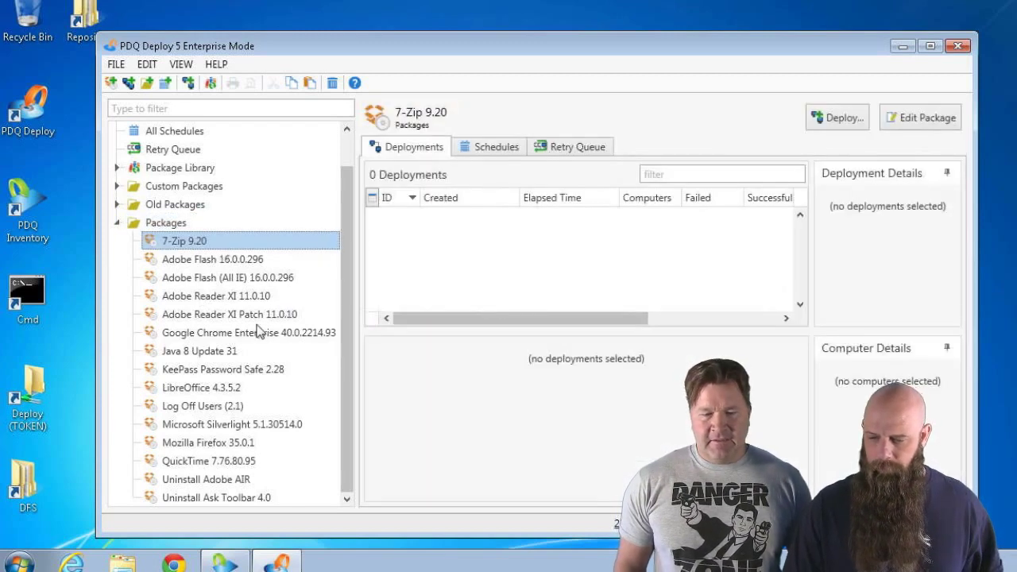
pyautogui.keyDown('ctrl'); pyautogui.click(224, 298); pyautogui.keyUp('ctrl')
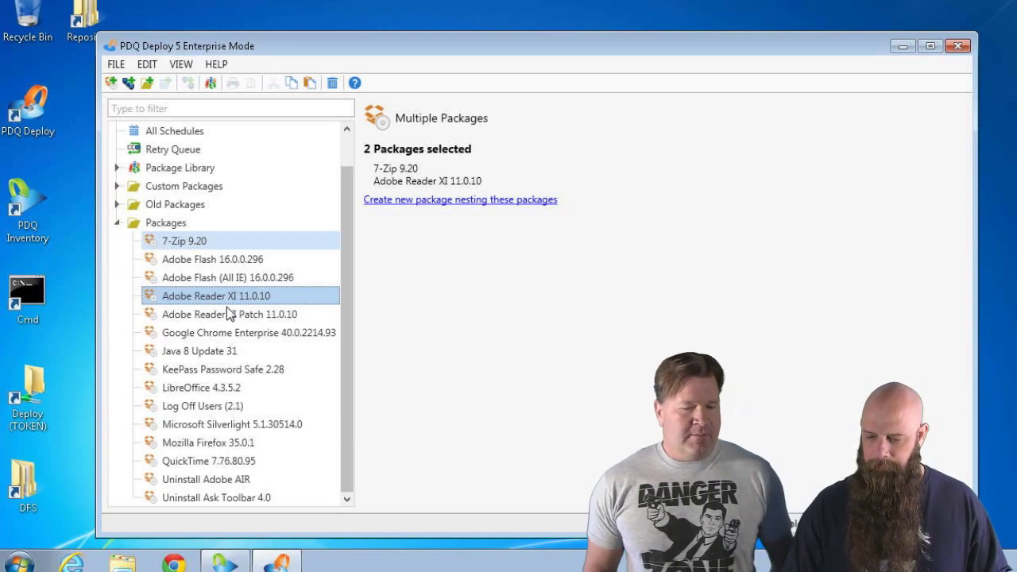
pyautogui.keyDown('ctrl'); pyautogui.click(229, 372); pyautogui.keyUp('ctrl')
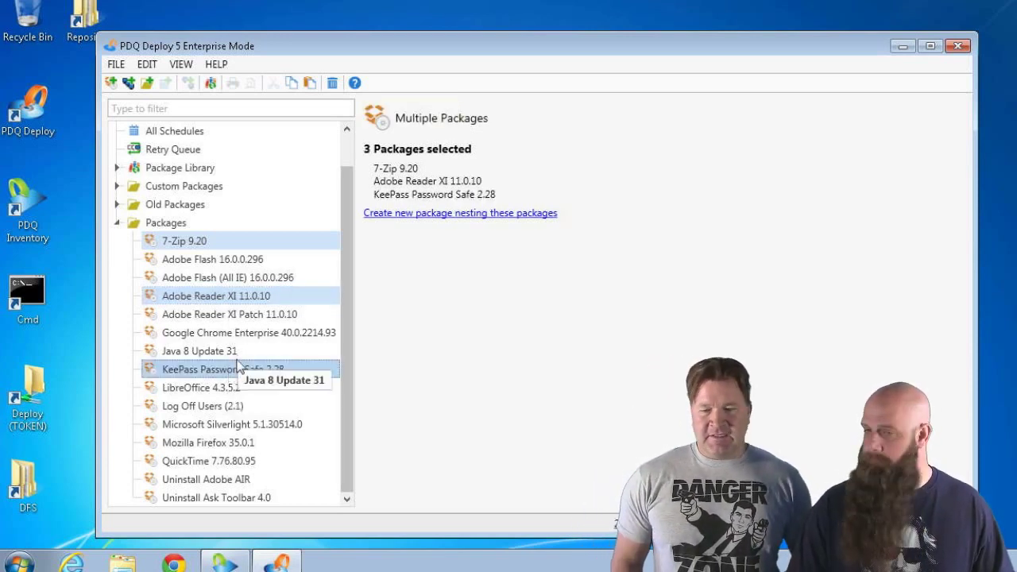
pyautogui.click(473, 225)
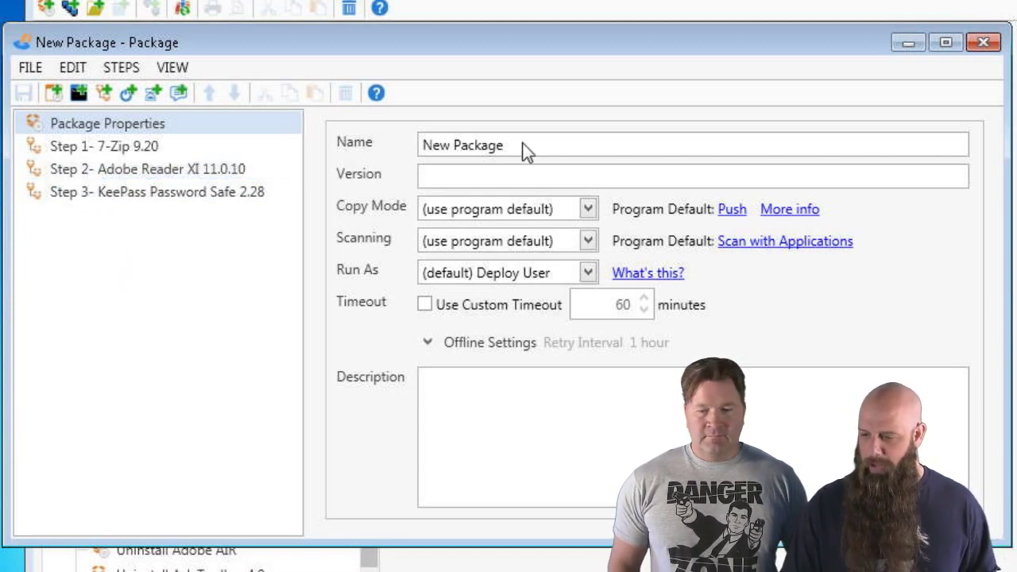
# Name the new nested package Baseline and save it.
pyautogui.moveTo(522, 148); pyautogui.dragTo(410, 147)
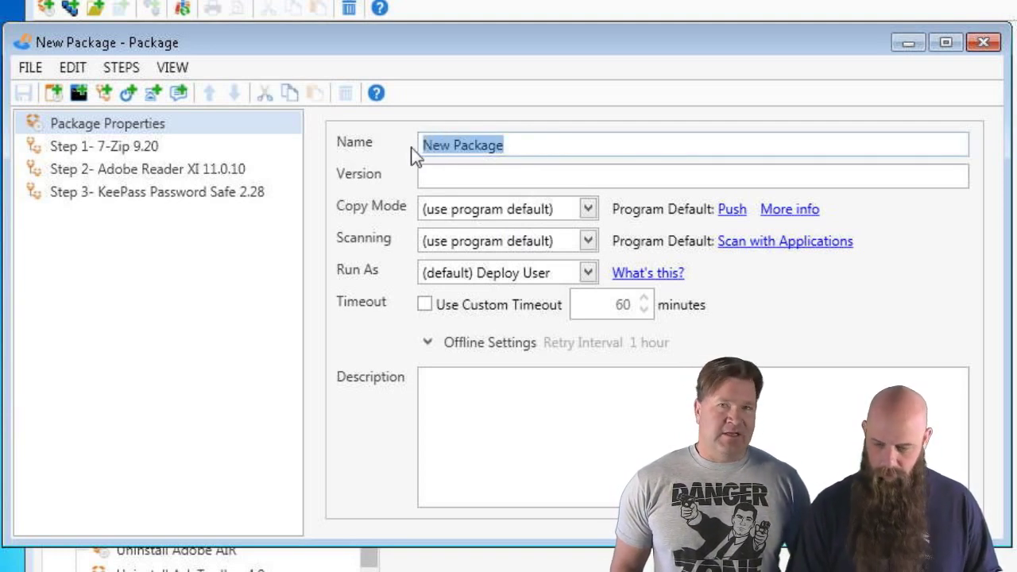
pyautogui.write('Baseli')
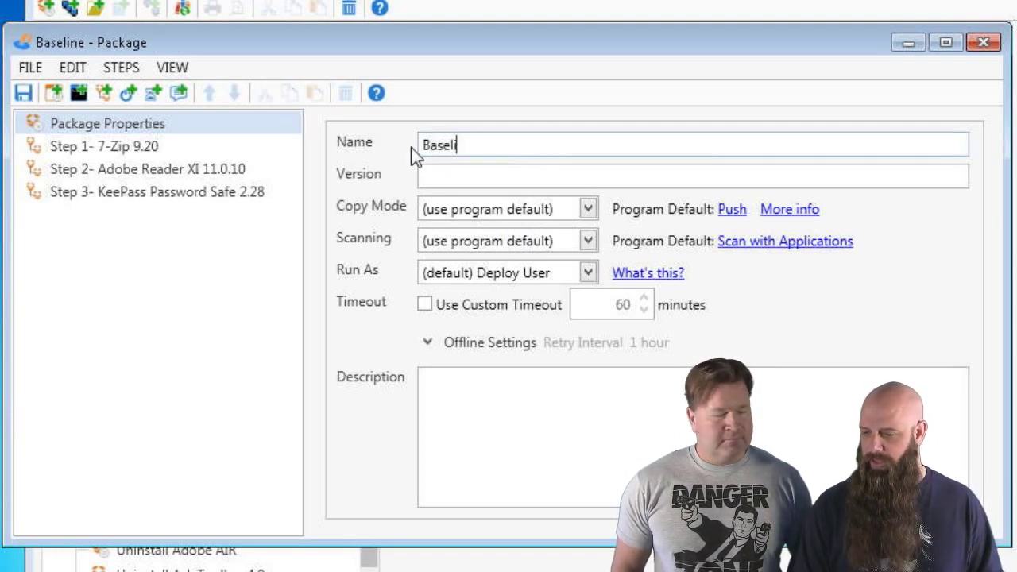
pyautogui.write('ne')
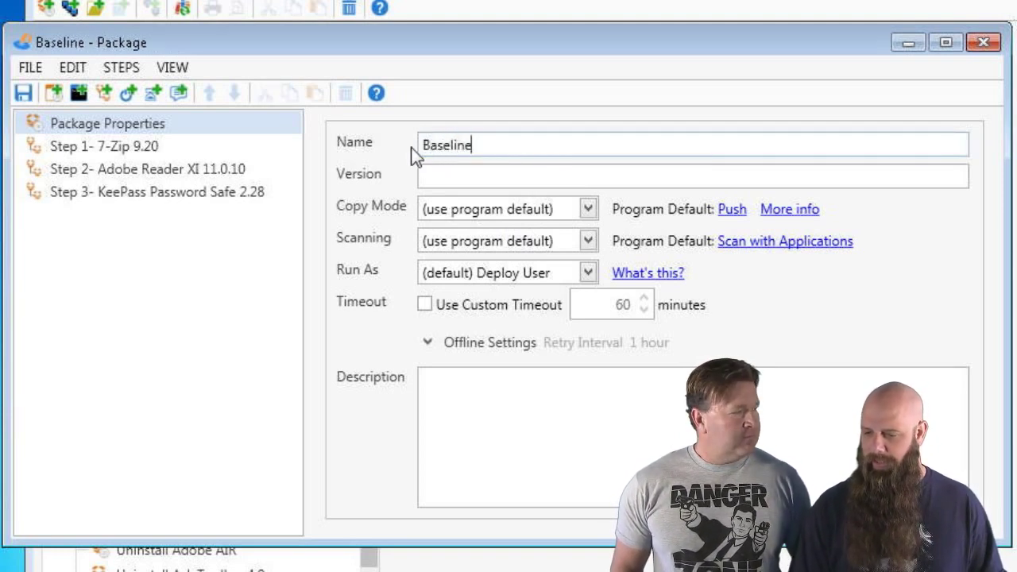
pyautogui.click(22, 92)
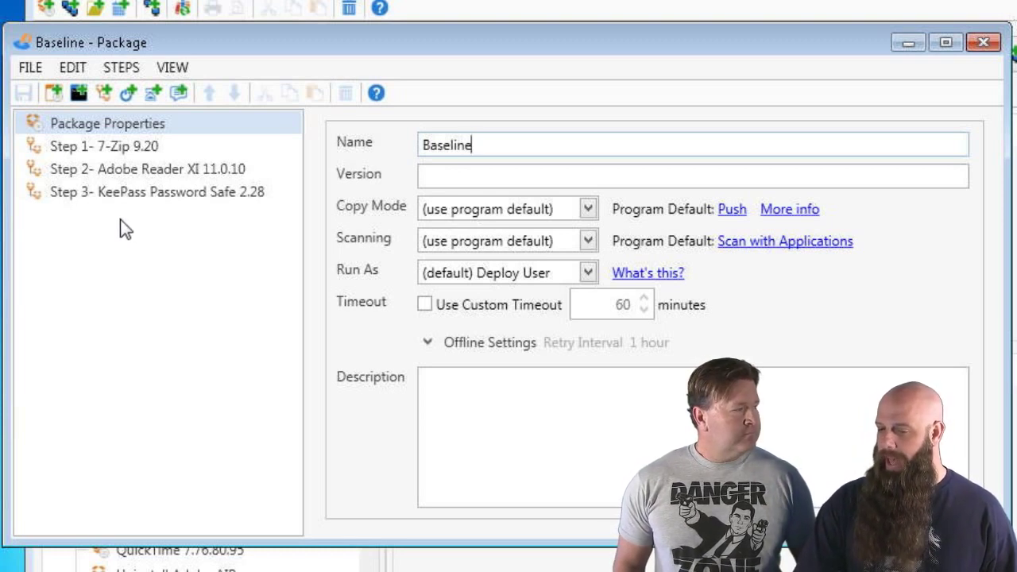
# Add a nested package step to Baseline that uses the Java 8 Update 31 package, filtering the package list for java.
pyautogui.click(108, 91)
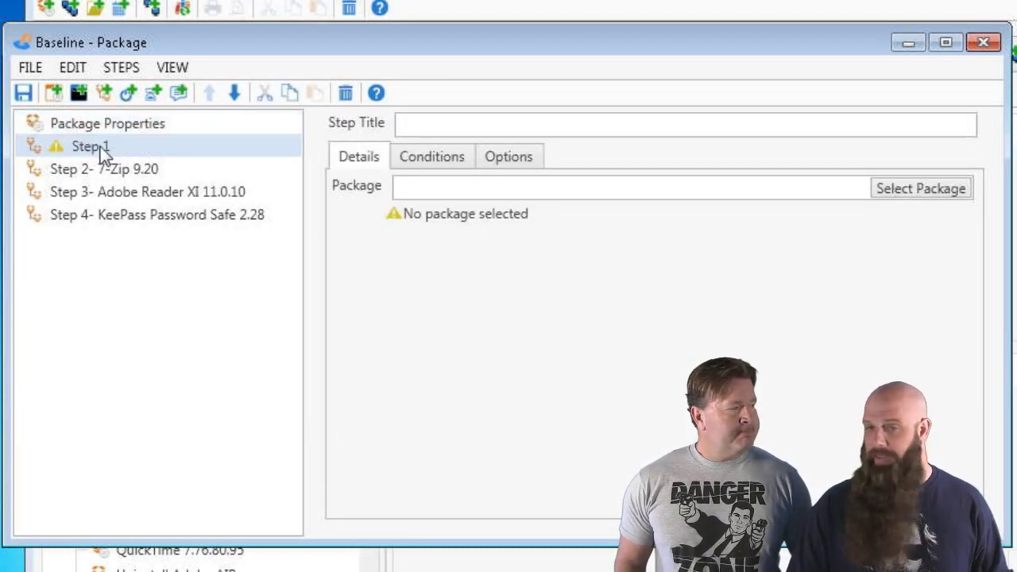
pyautogui.click(919, 188)
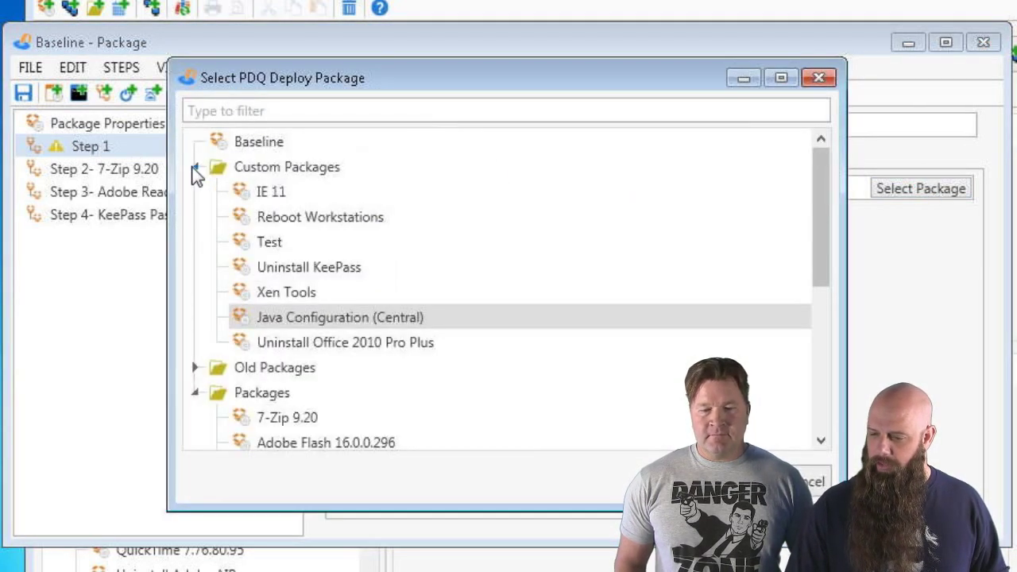
pyautogui.click(194, 168)
pyautogui.click(220, 112)
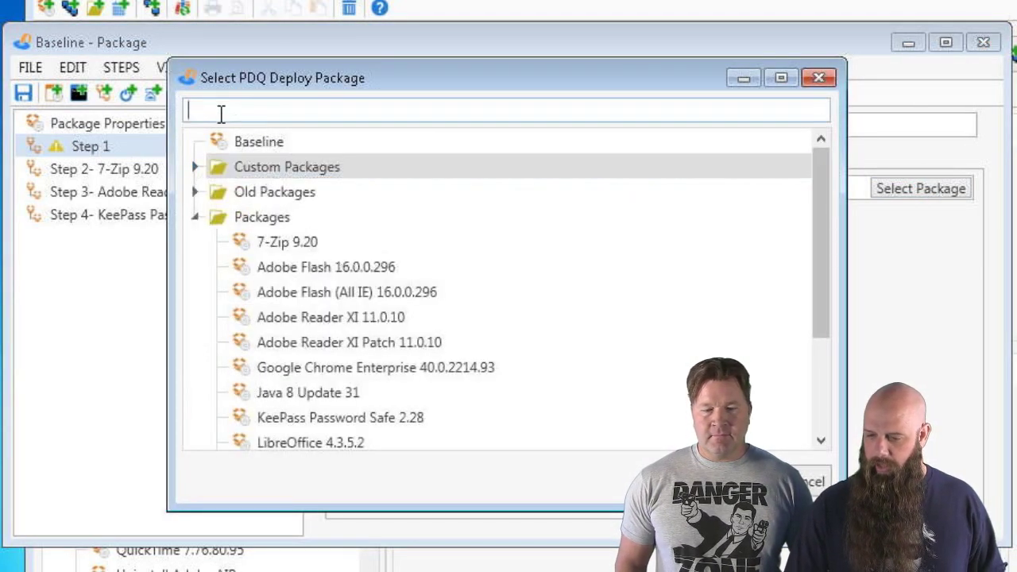
pyautogui.write('java')
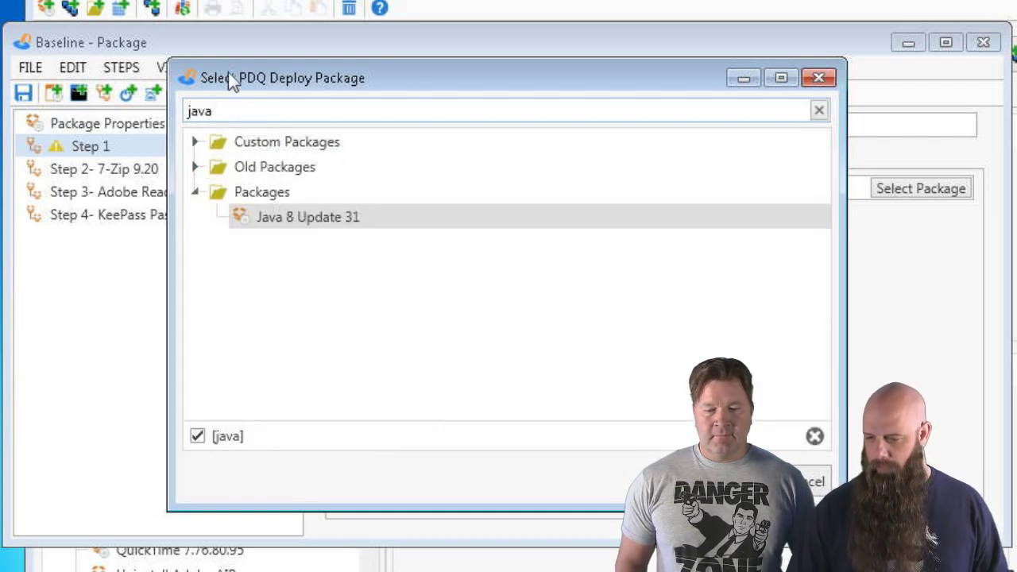
pyautogui.doubleClick(309, 219)
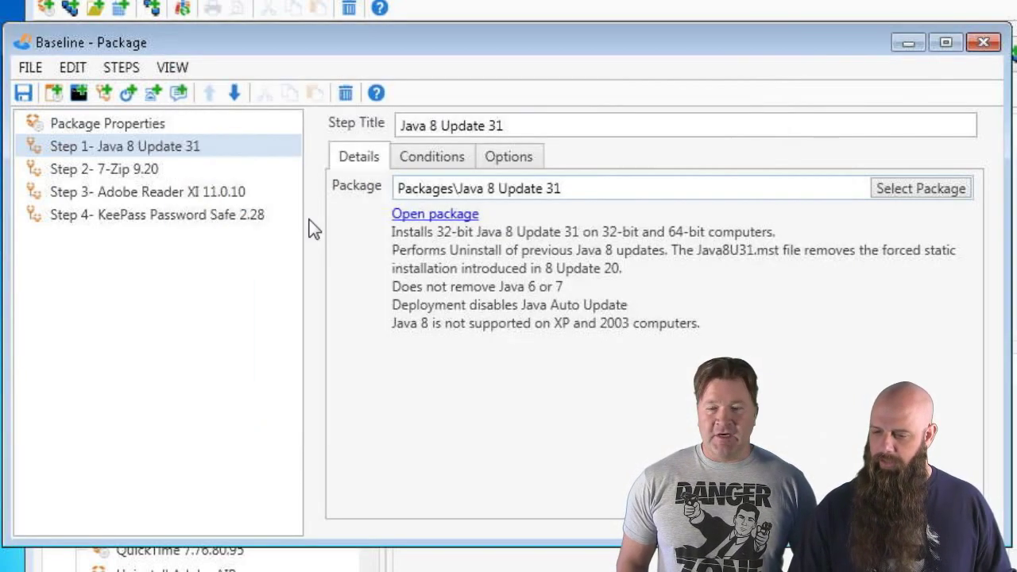
# Move the Java 8 Update 31 step down to the end, after the KeePass Password Safe step.
pyautogui.click(236, 94)
pyautogui.click(236, 95)
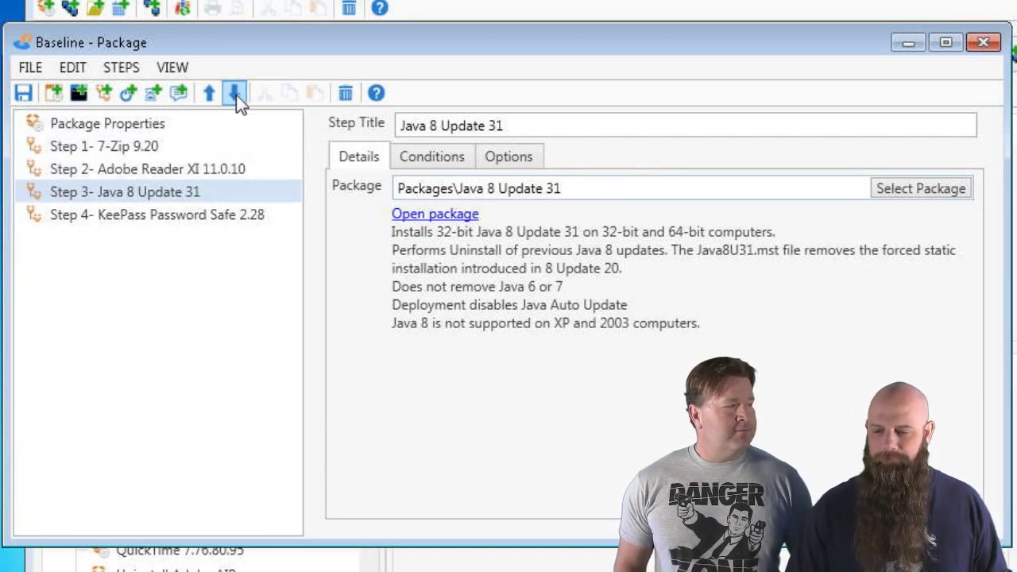
pyautogui.click(236, 94)
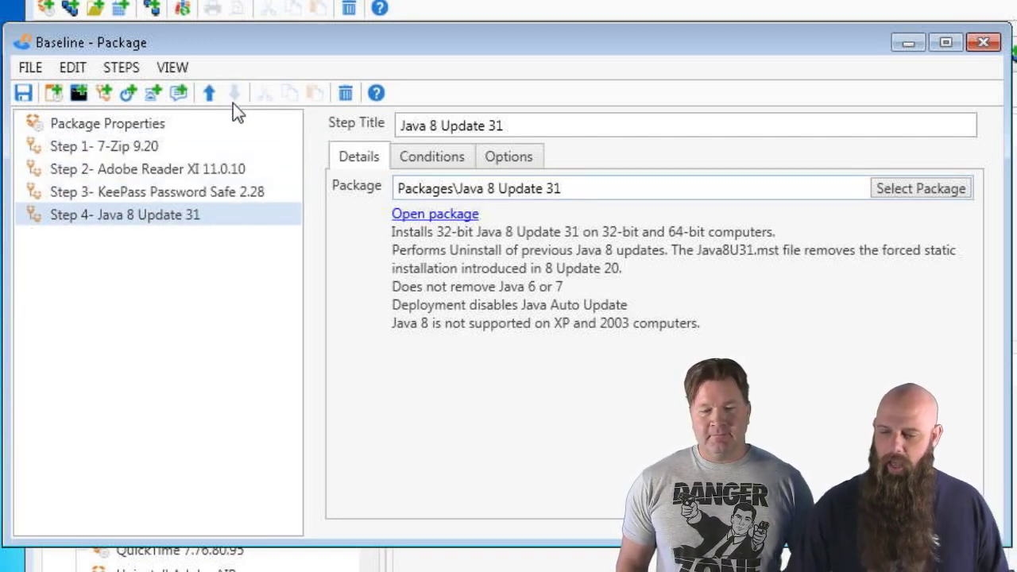
# Add a Reboot step at the end with the message "System will be rebooted" and 60 seconds before reboot.
pyautogui.click(125, 95)
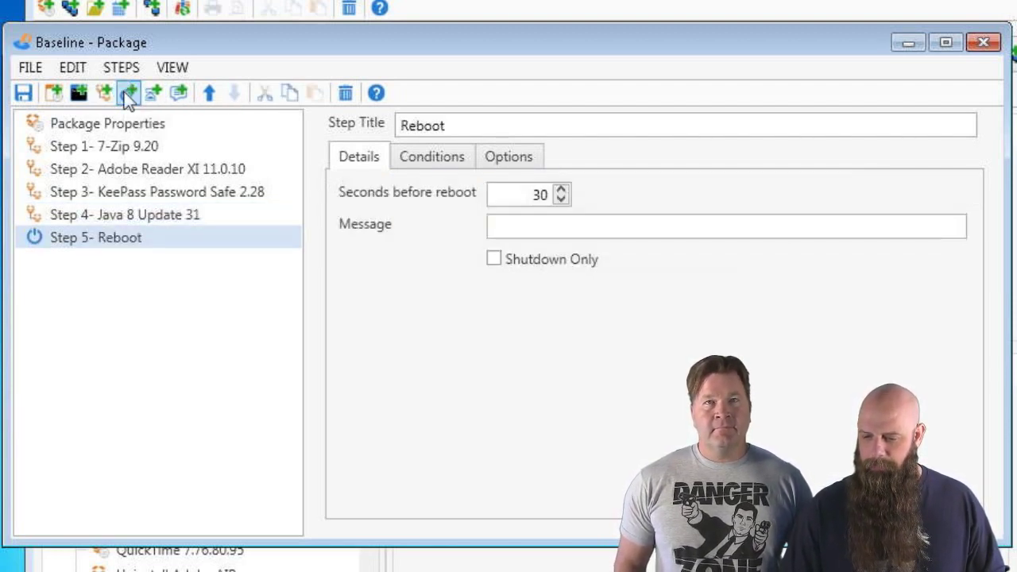
pyautogui.click(512, 230)
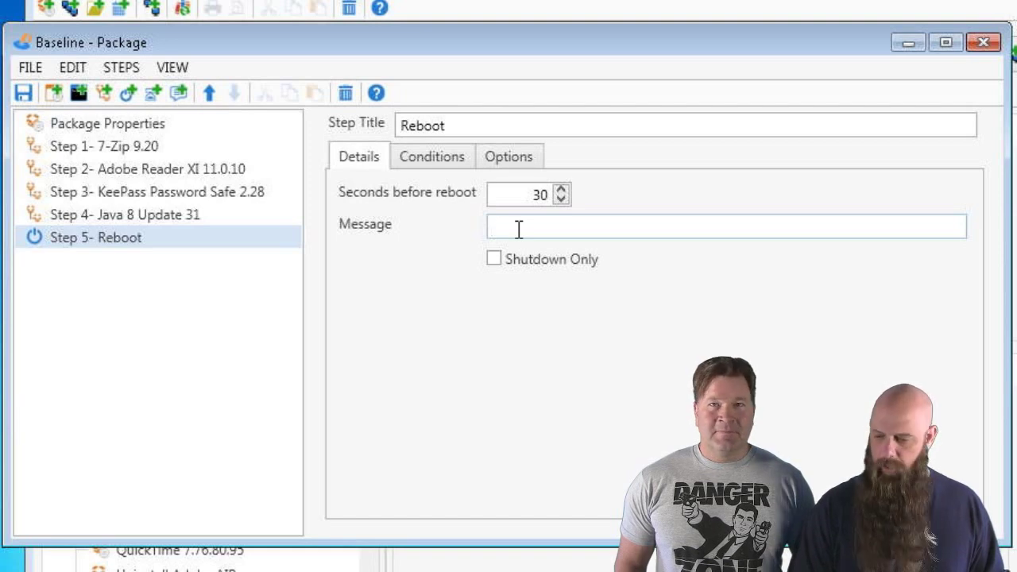
pyautogui.write('System wi')
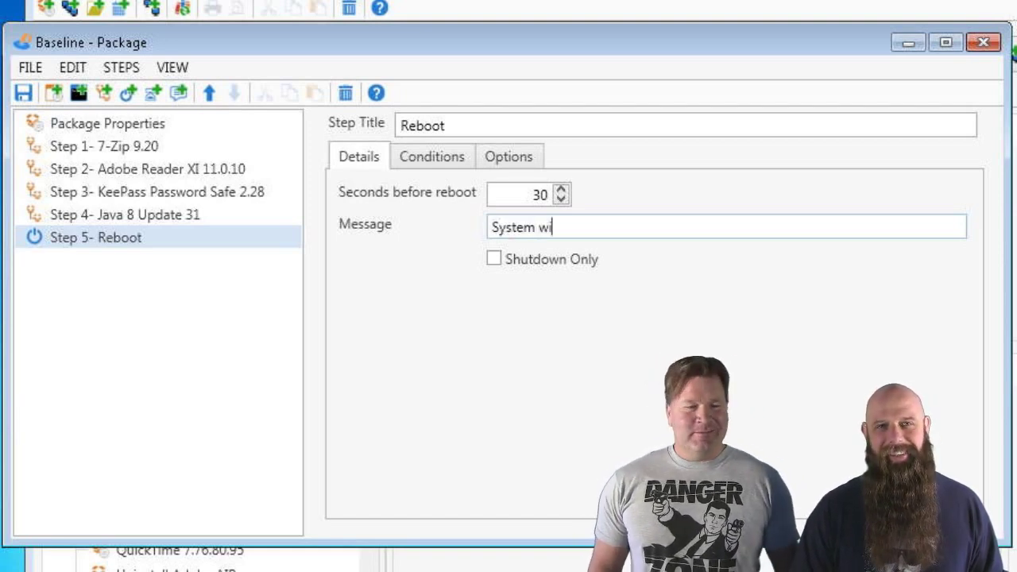
pyautogui.write('ll be r')
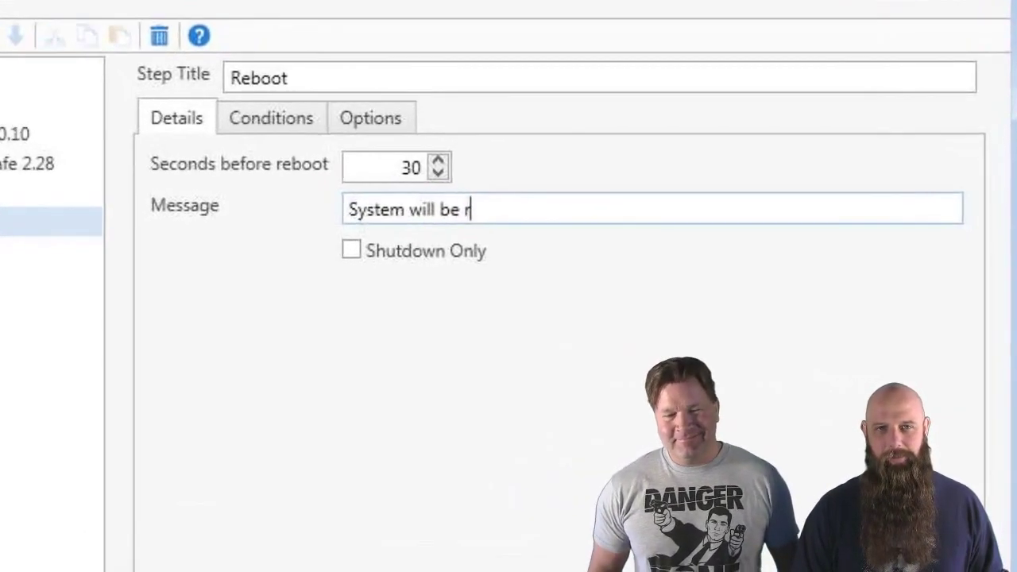
pyautogui.write('ebooted')
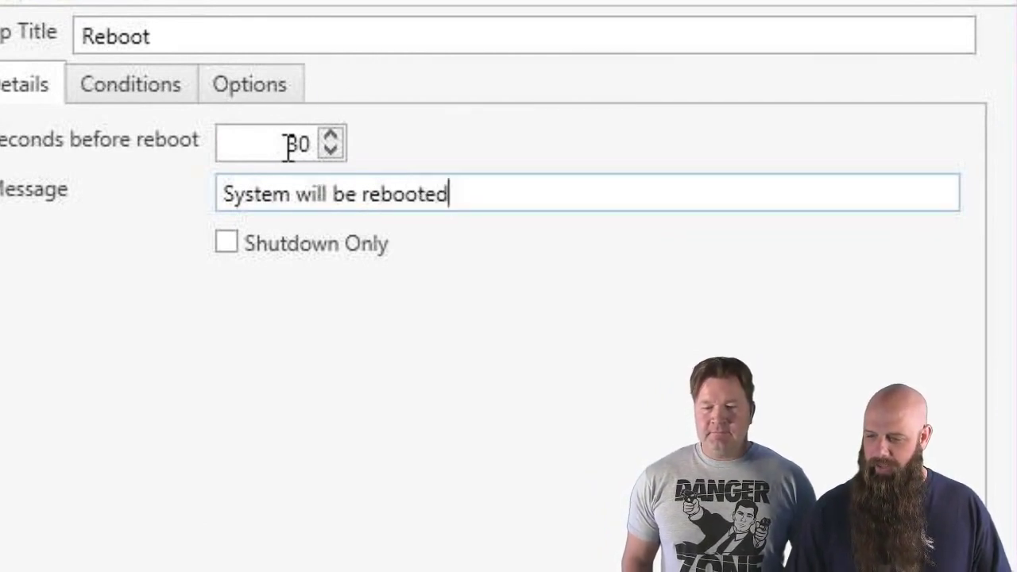
pyautogui.moveTo(287, 146); pyautogui.dragTo(316, 148)
pyautogui.write('60')
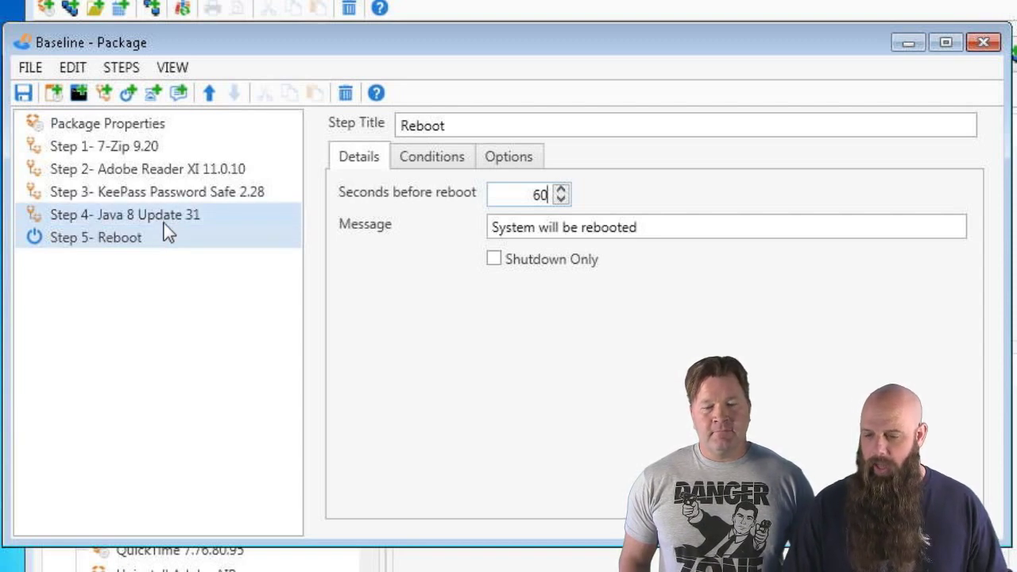
# Add a message step to the package and place it first, ahead of the 7-Zip 9.20 step.
pyautogui.click(117, 146)
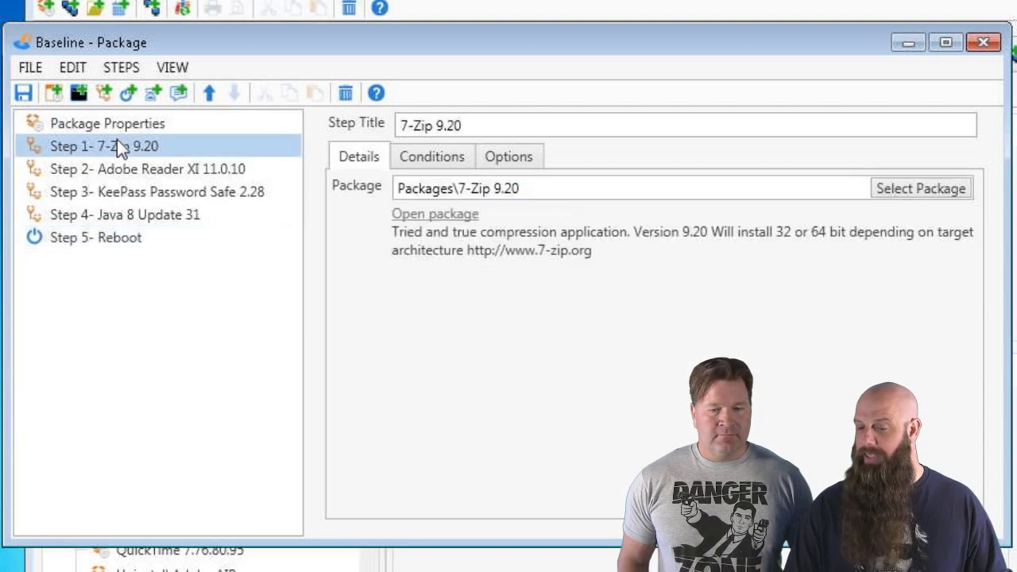
pyautogui.click(180, 96)
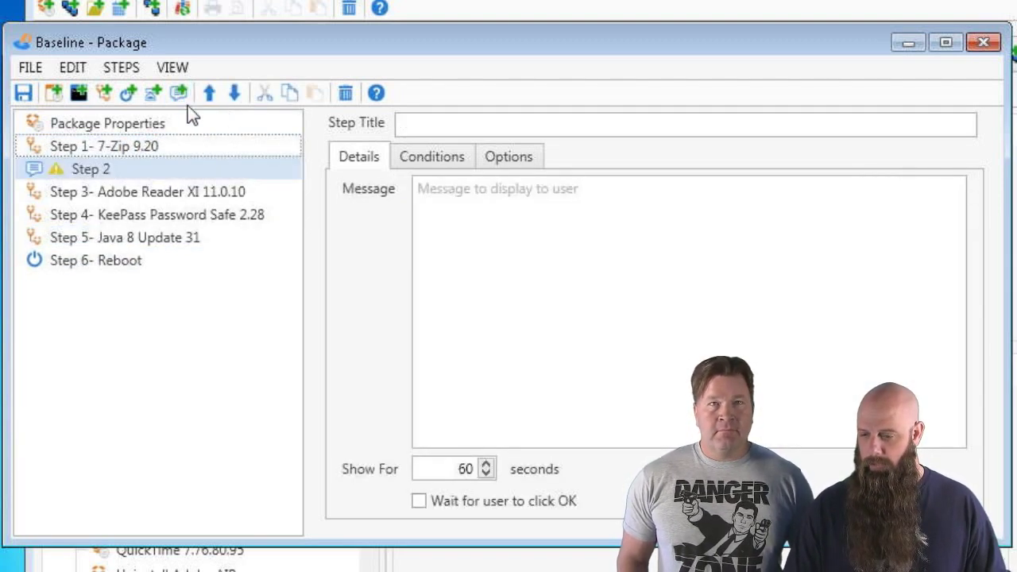
pyautogui.click(209, 94)
# Title the new message step "Display Message".
pyautogui.click(456, 125)
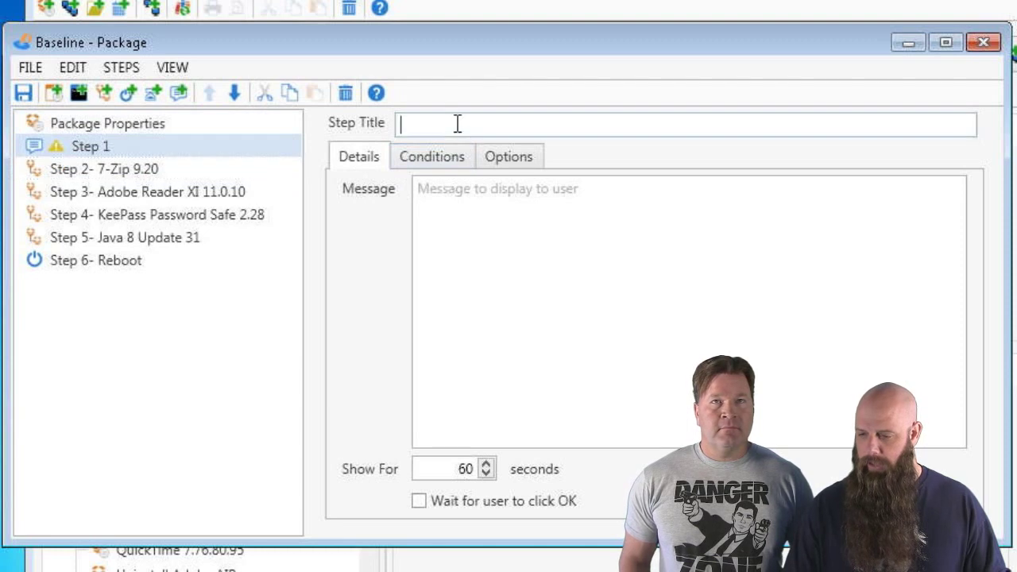
pyautogui.write('Dispaly')
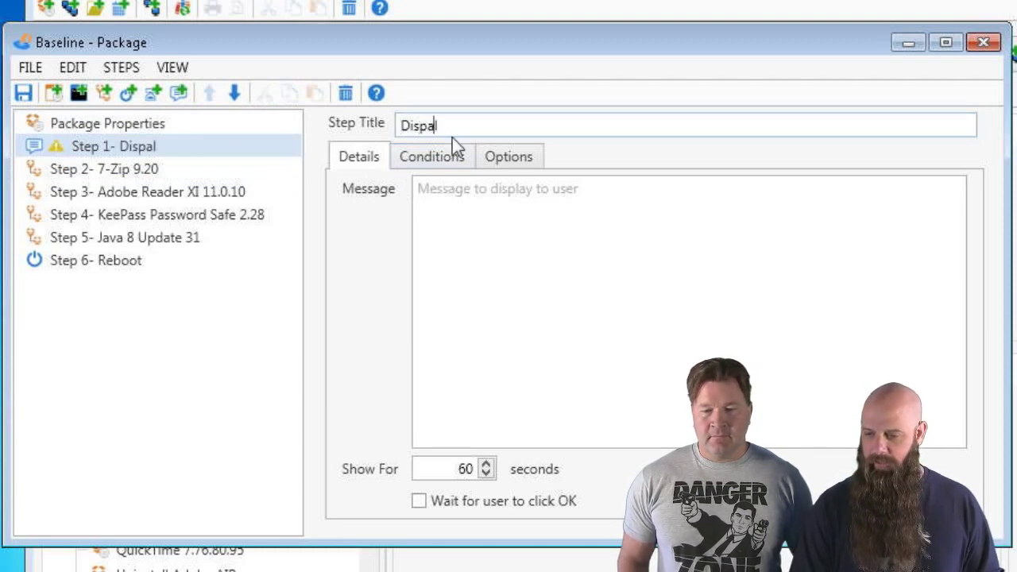
pyautogui.press('BackSpace')
pyautogui.press('BackSpace')
pyautogui.press('BackSpace')
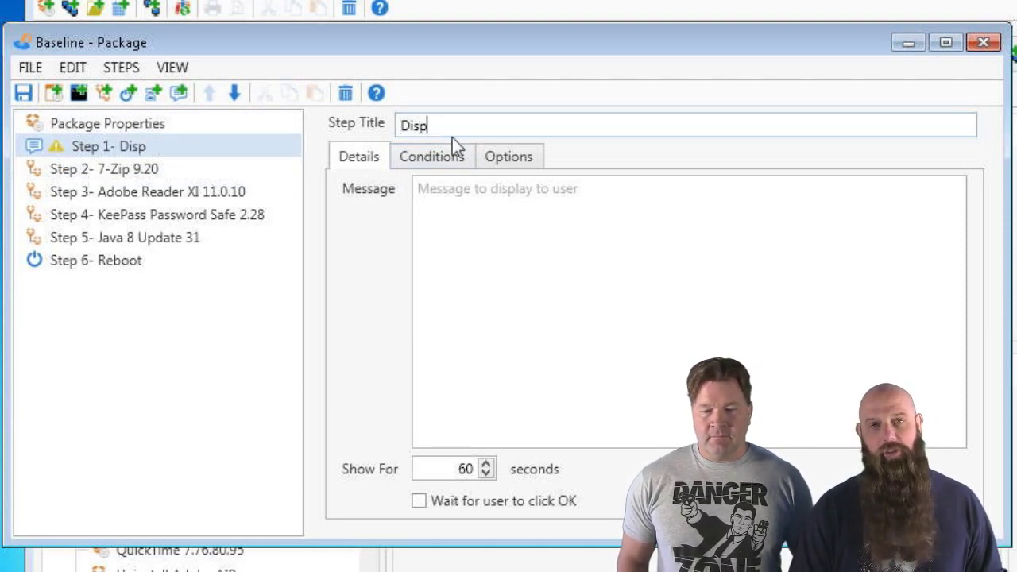
pyautogui.write('lay')
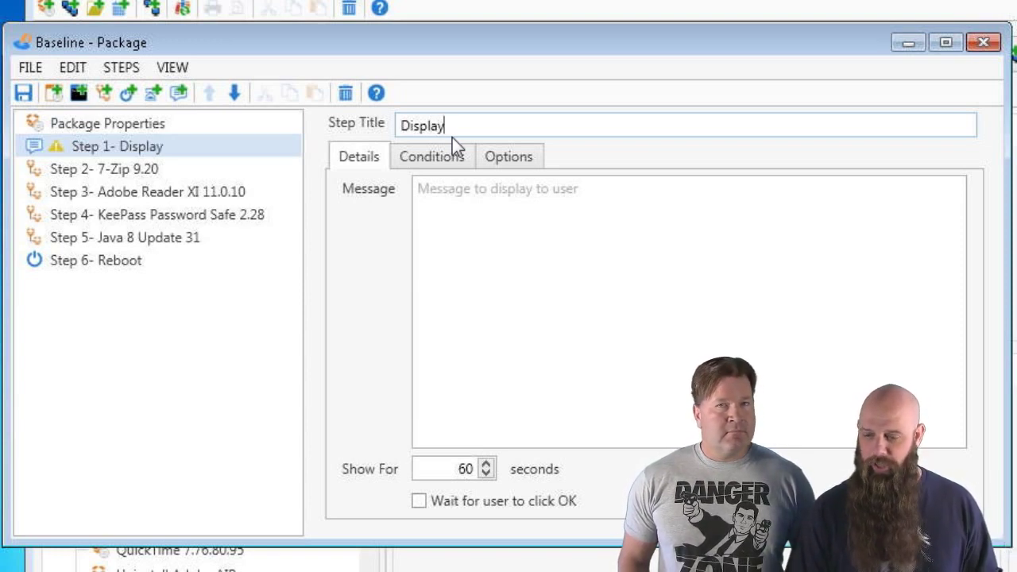
pyautogui.write('age')
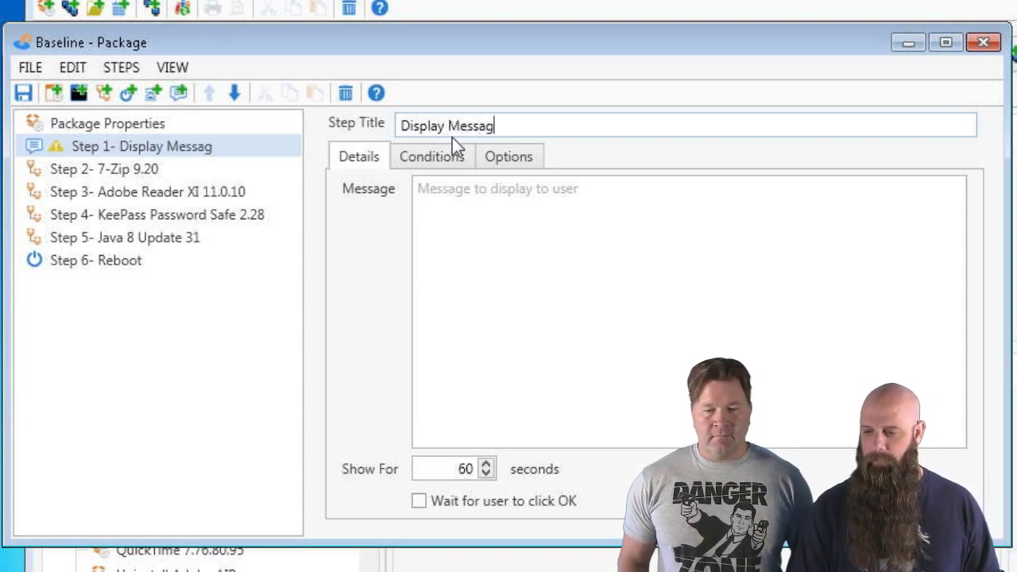
# Enter "New software is going to be installed" as the message text shown to the user.
pyautogui.click(550, 212)
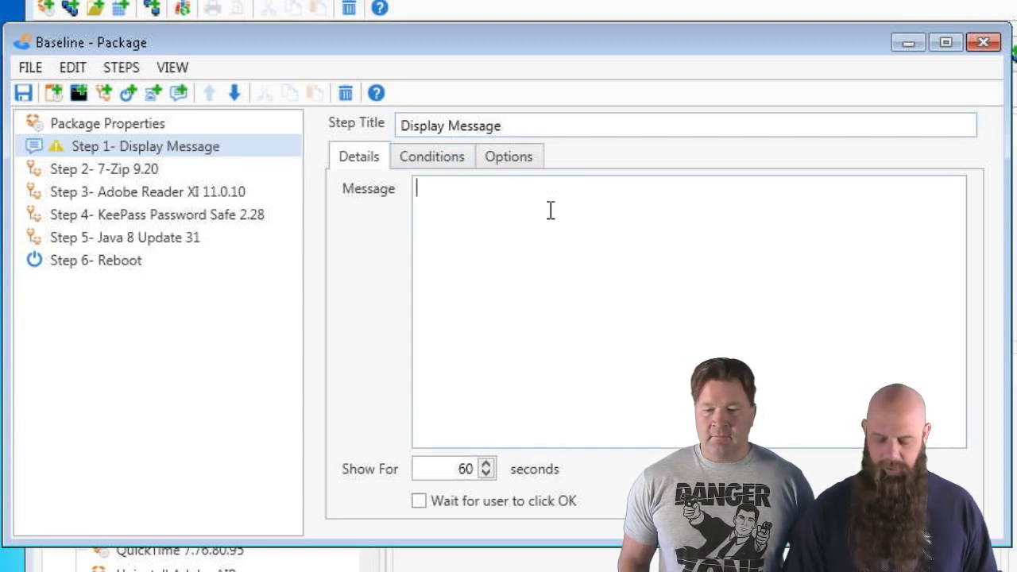
pyautogui.write('N')
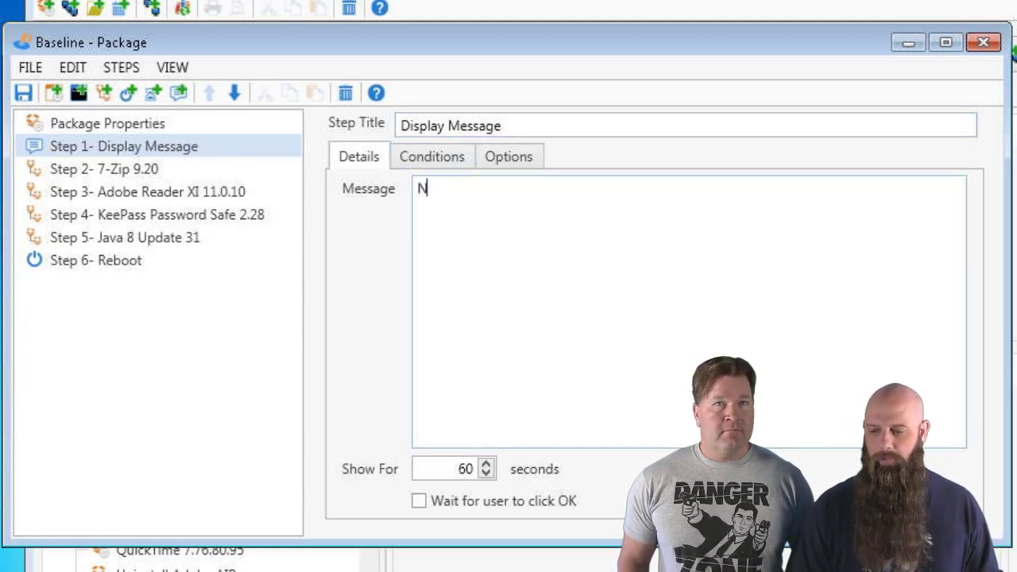
pyautogui.write('ew softwar')
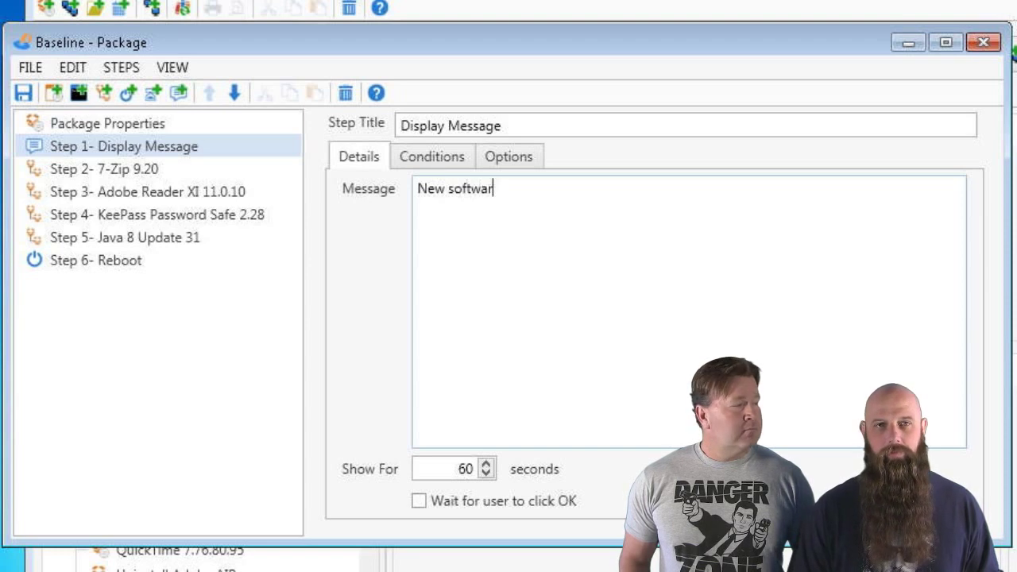
pyautogui.write('e is going to be installed')
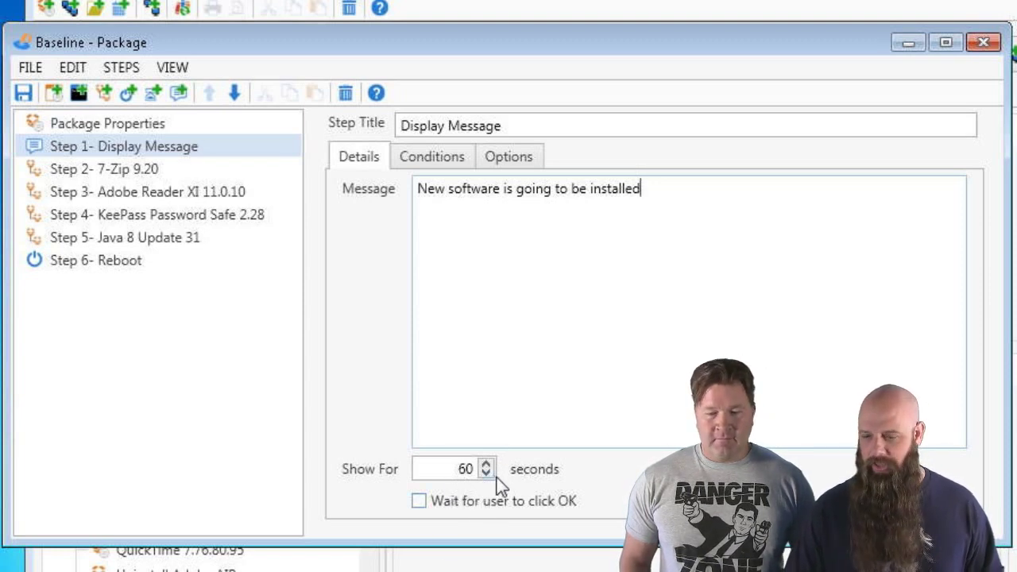
# Set the message step's Logged On State condition to "Only run if a user is logged on".
pyautogui.click(434, 164)
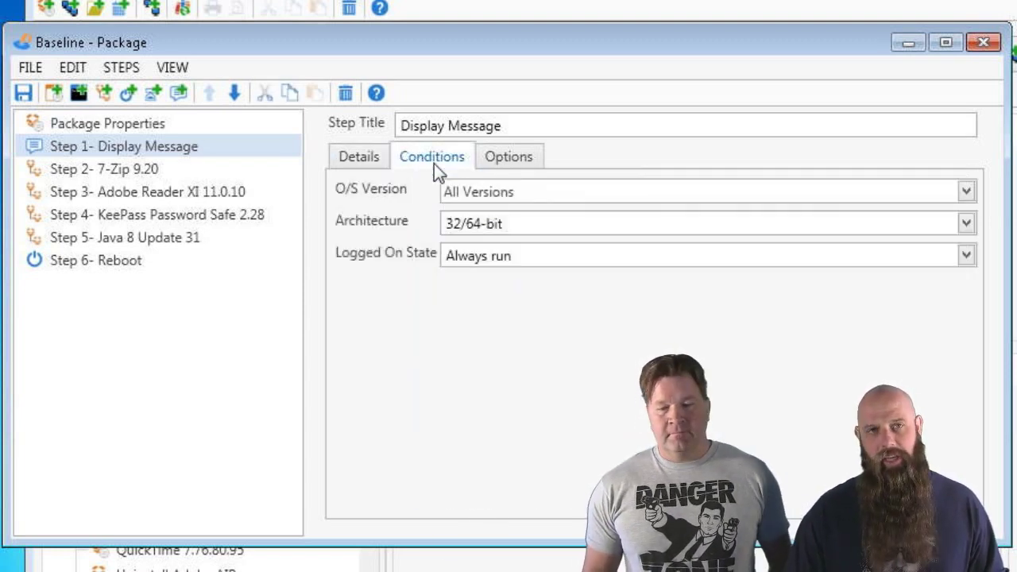
pyautogui.click(469, 254)
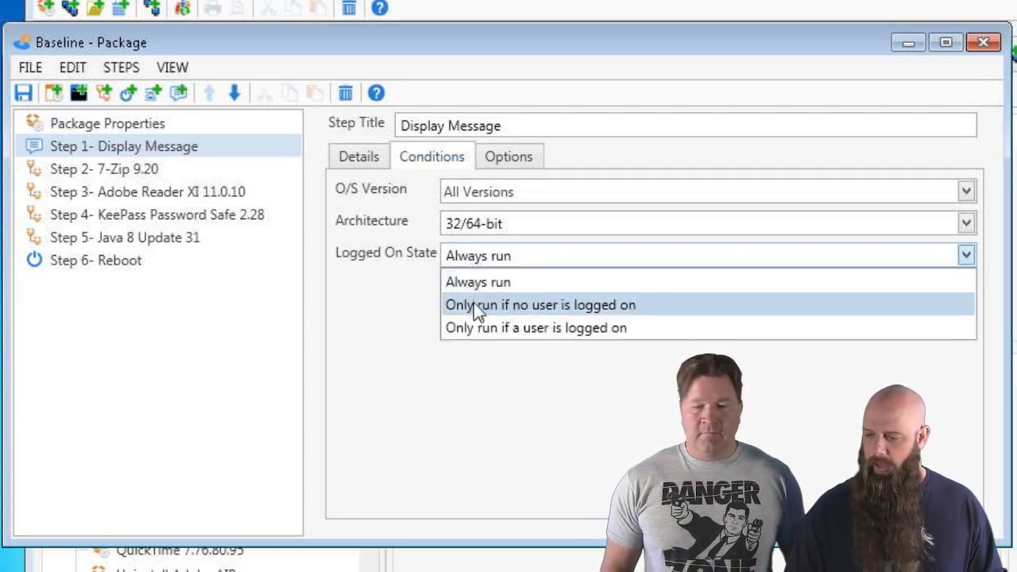
pyautogui.click(476, 327)
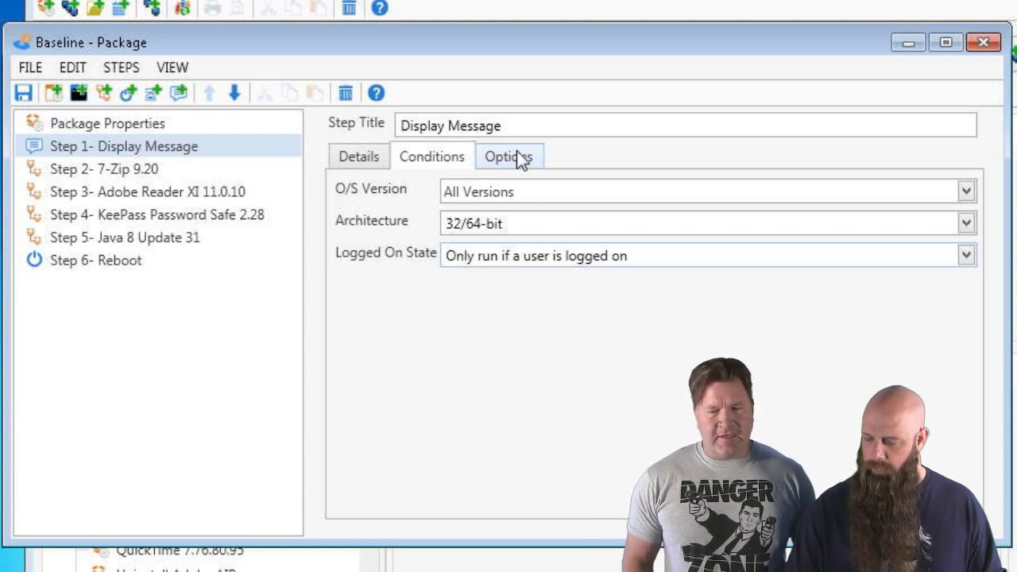
# Return to the message step's details and save the Baseline package.
pyautogui.click(370, 162)
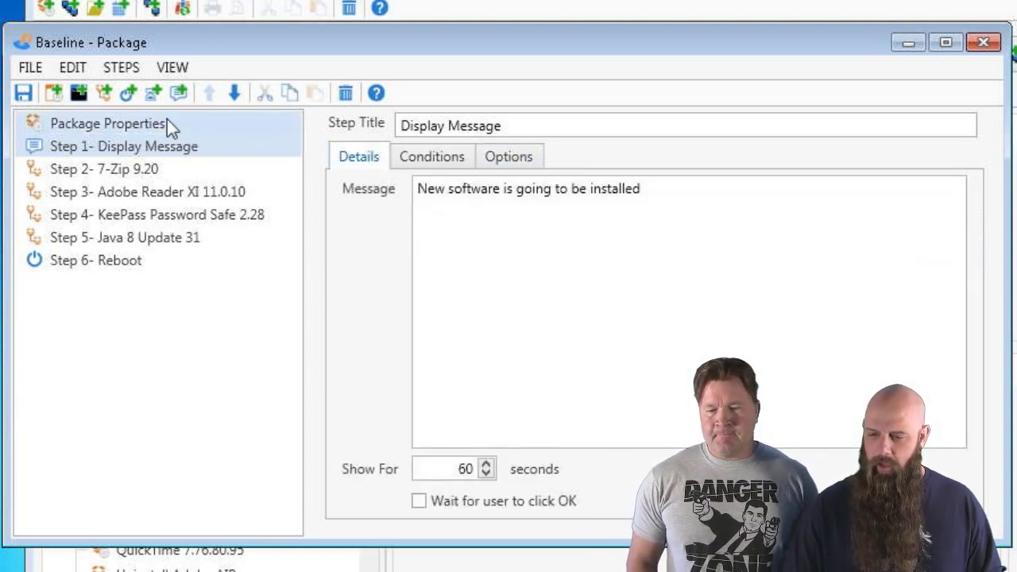
pyautogui.click(30, 93)
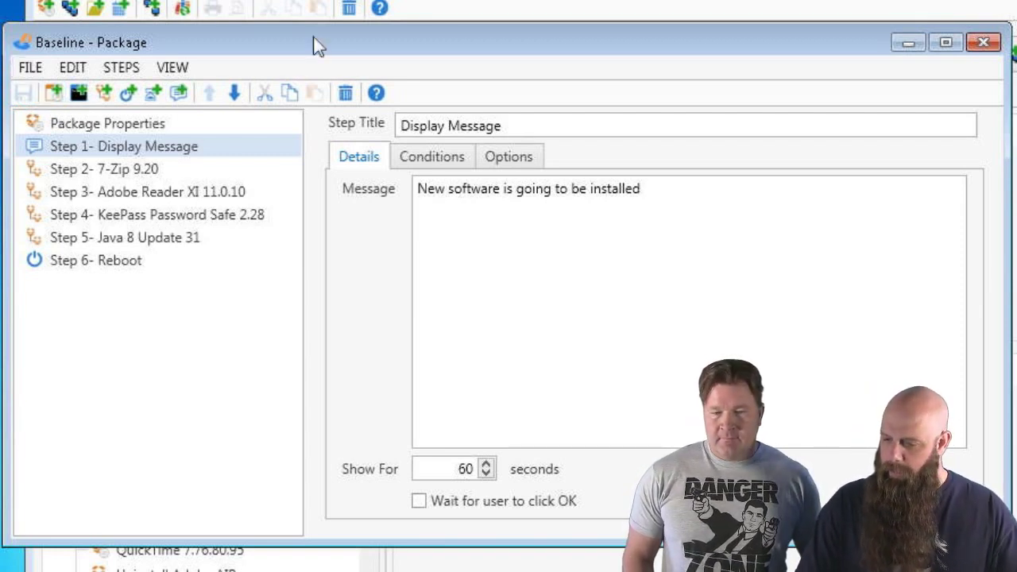
# Add a nested LibreOffice 4.3.5.2 package step after the Reboot step, then save and close the Baseline package.
pyautogui.click(90, 259)
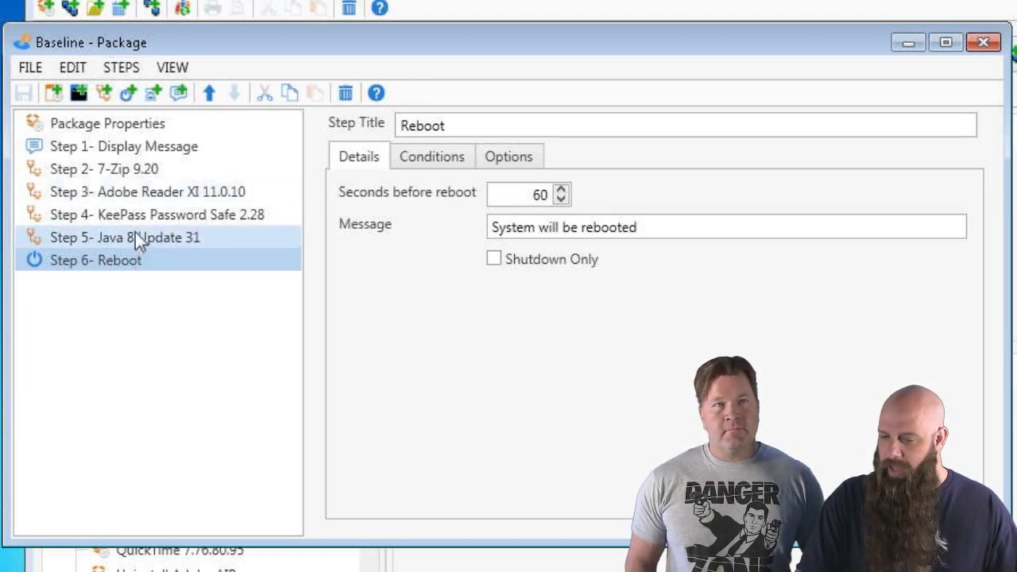
pyautogui.click(126, 93)
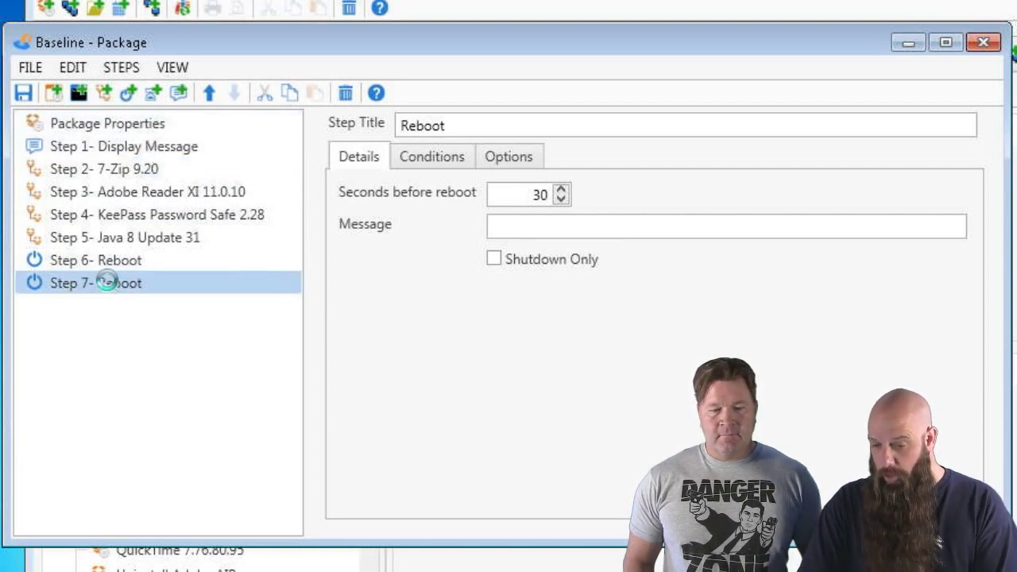
pyautogui.press('Delete')
pyautogui.click(104, 92)
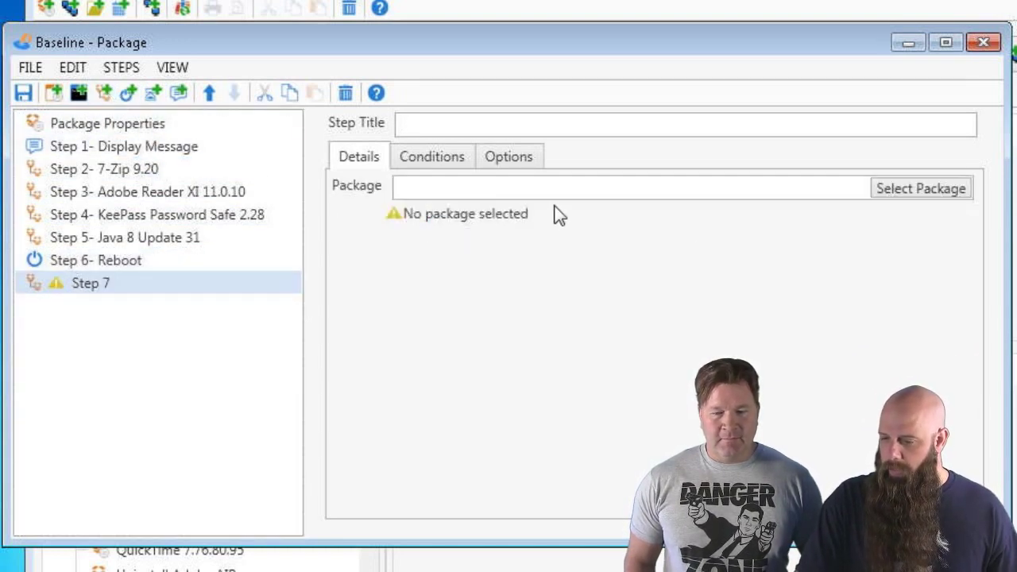
pyautogui.click(902, 188)
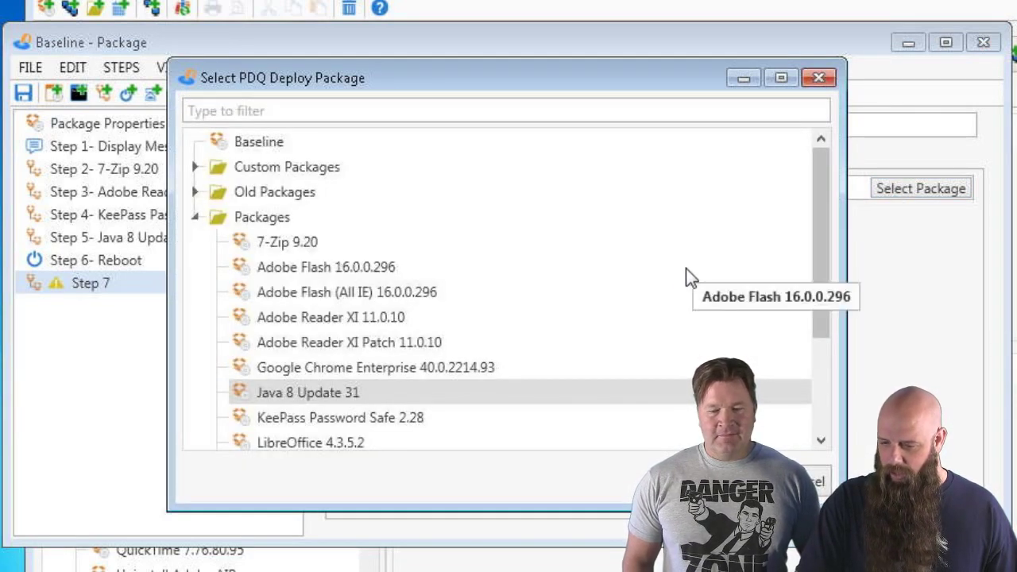
pyautogui.scroll(-2, 377, 436)
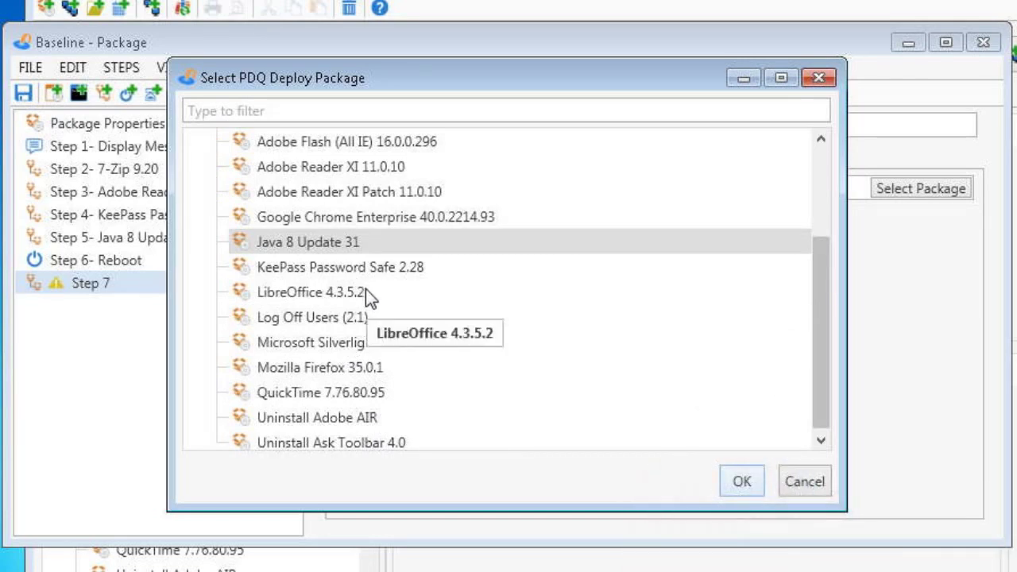
pyautogui.doubleClick(359, 292)
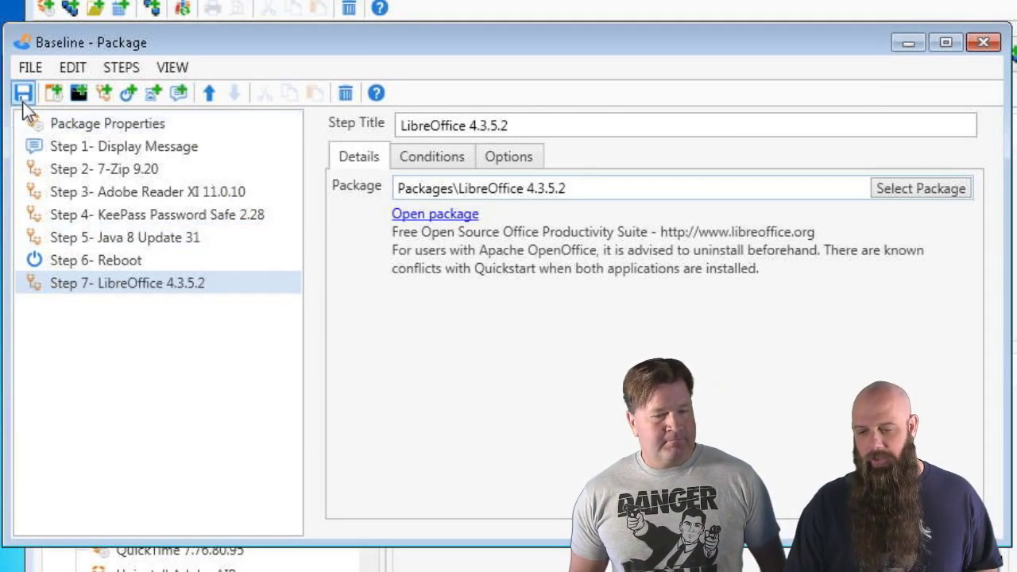
pyautogui.click(23, 94)
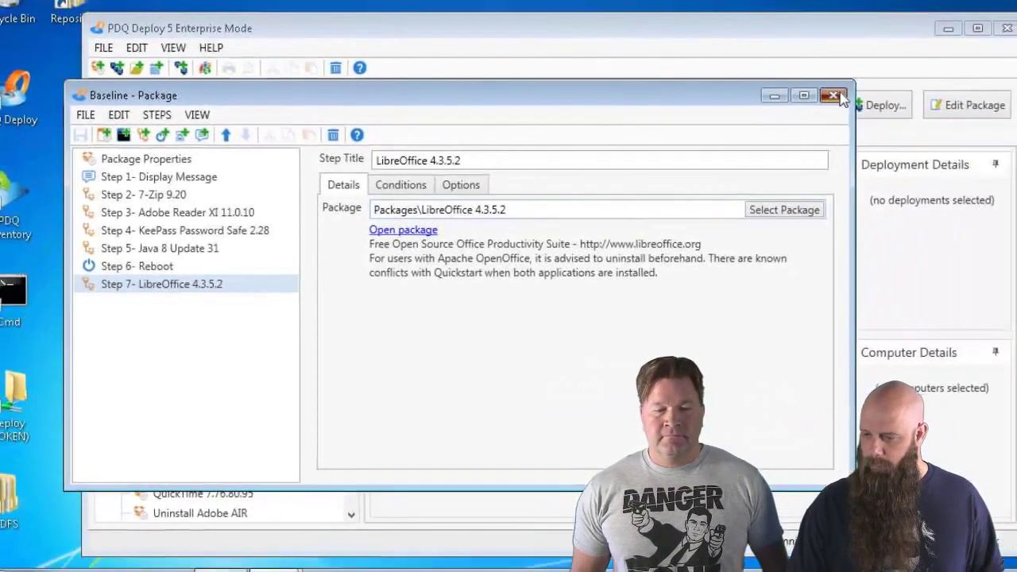
pyautogui.click(982, 42)
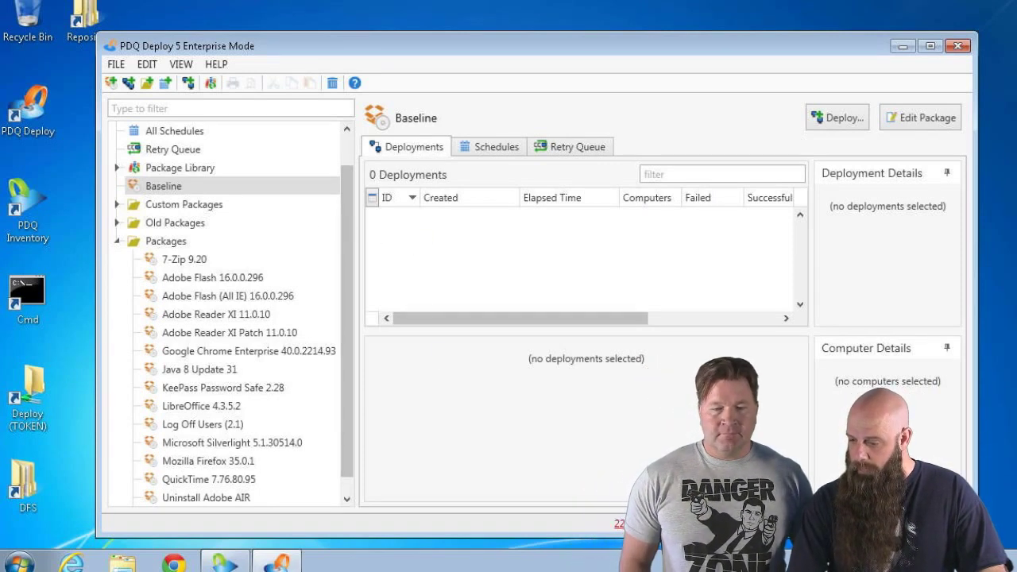
# Clear the firefox filter from the Package Library updates and import the LibreOffice 4.4.0.3 update.
pyautogui.click(624, 523)
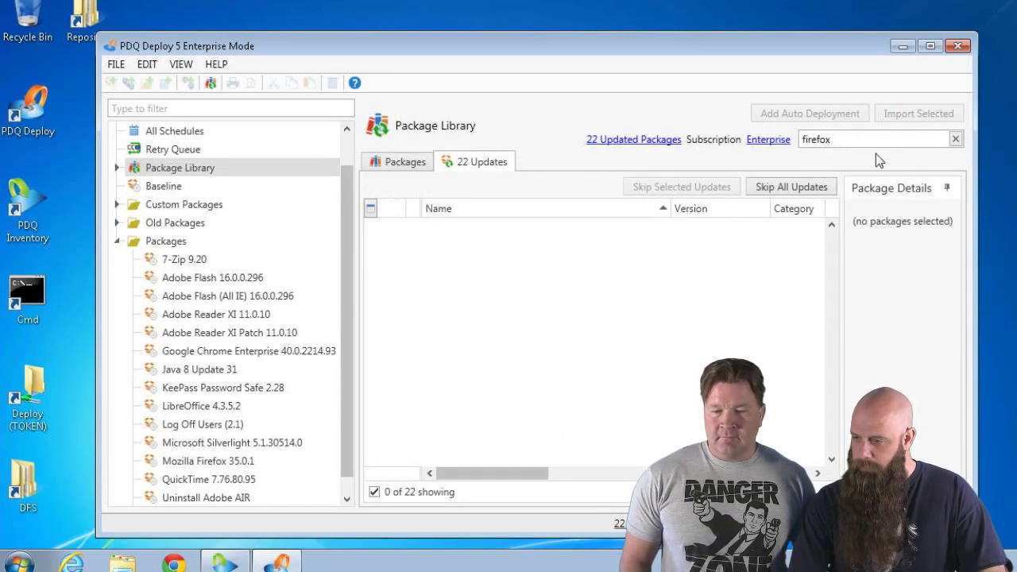
pyautogui.click(955, 140)
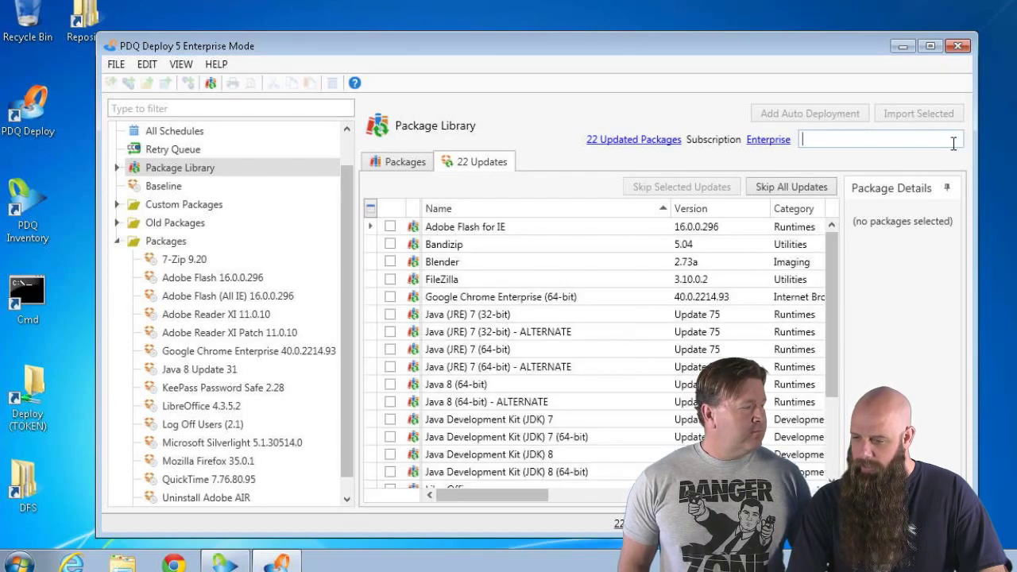
pyautogui.scroll(-2, 633, 393)
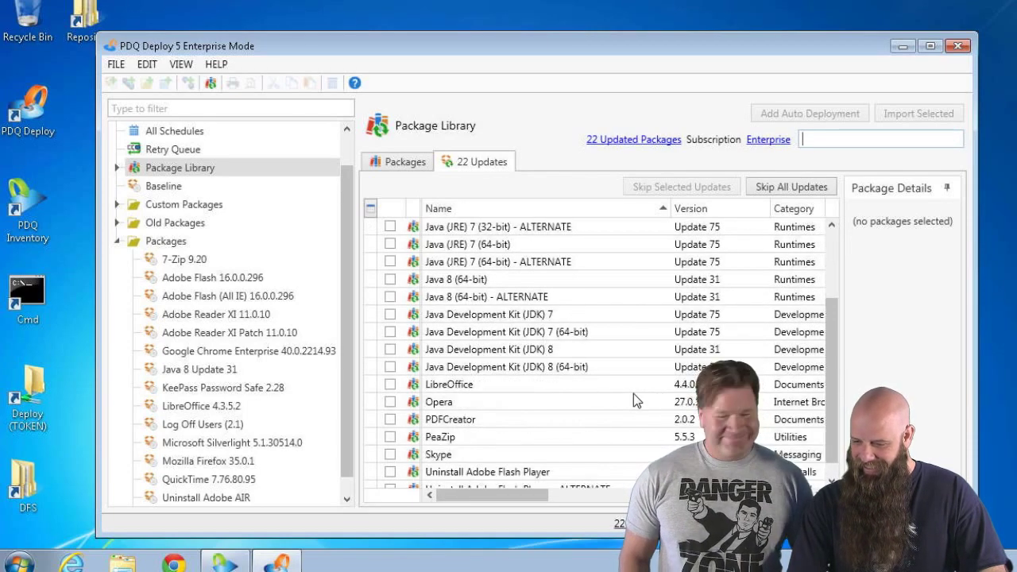
pyautogui.click(580, 386)
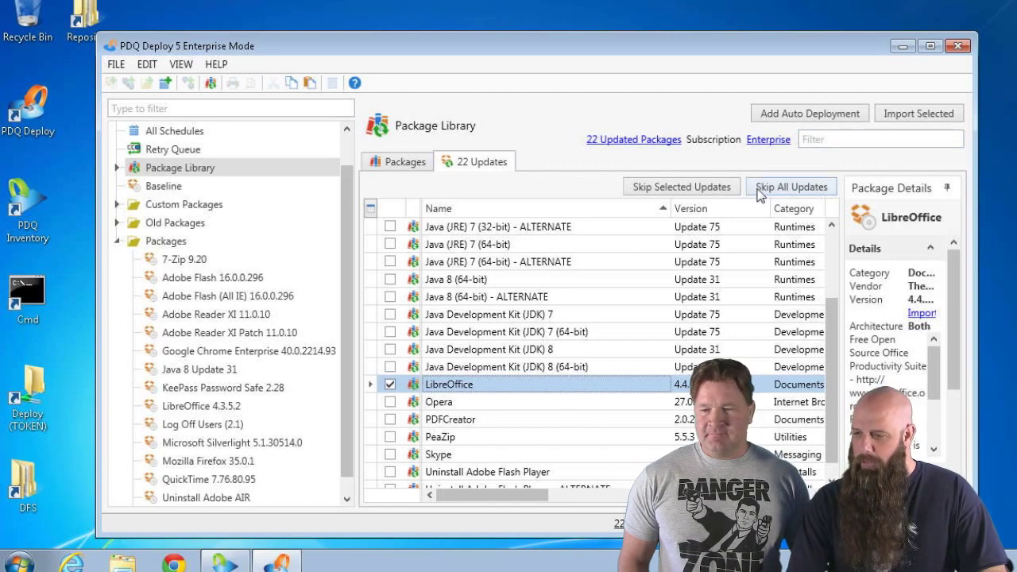
pyautogui.click(931, 115)
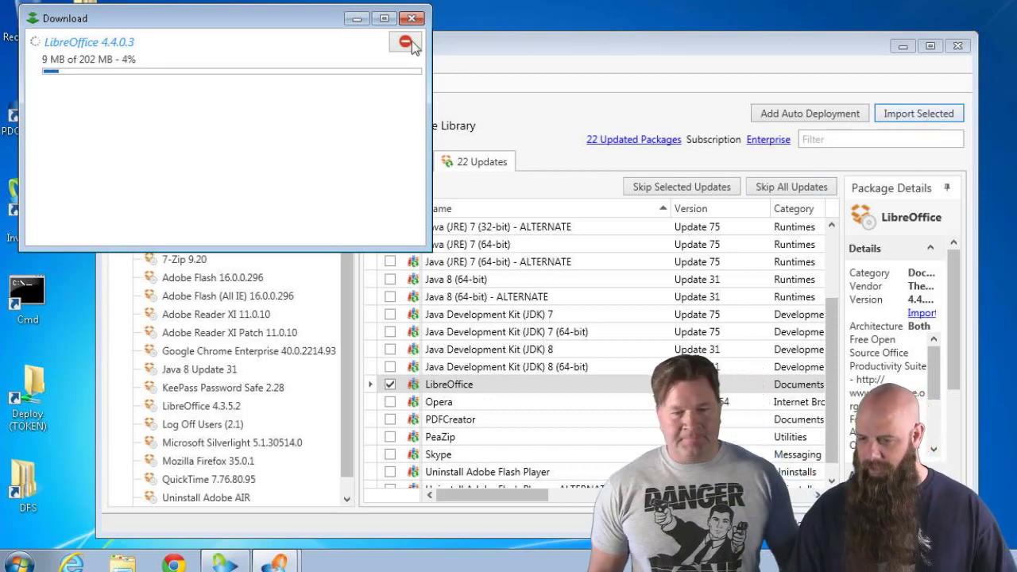
pyautogui.click(355, 18)
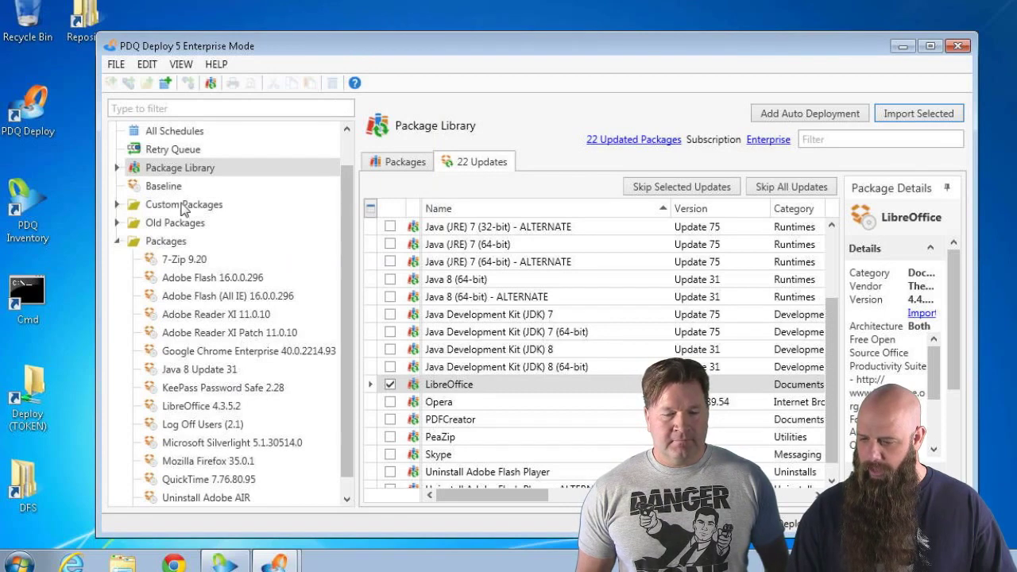
# Select the Baseline package, check the LibreOffice 4.4.0.3 download, and close the download window.
pyautogui.click(150, 188)
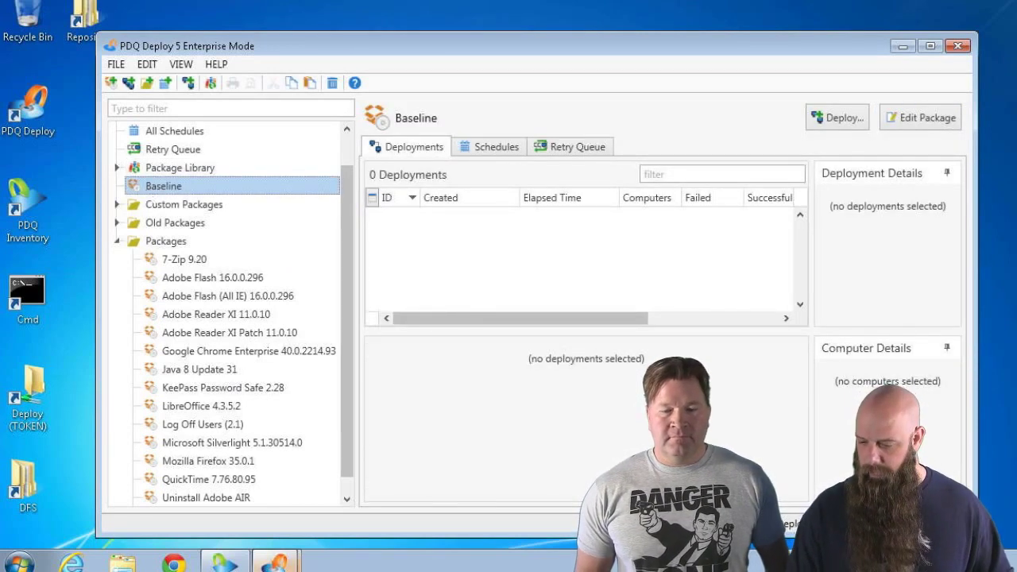
pyautogui.click(274, 563)
pyautogui.click(231, 527)
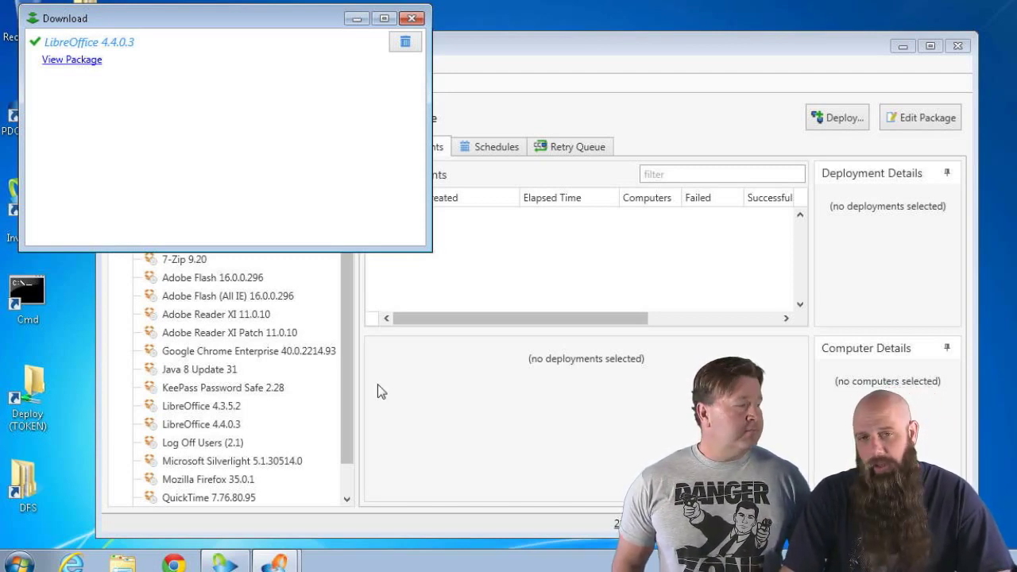
pyautogui.click(411, 19)
# Switch the Baseline package's nested LibreOffice step to the LibreOffice 4.4.0.3 package, then save and close the package.
pyautogui.doubleClick(186, 185)
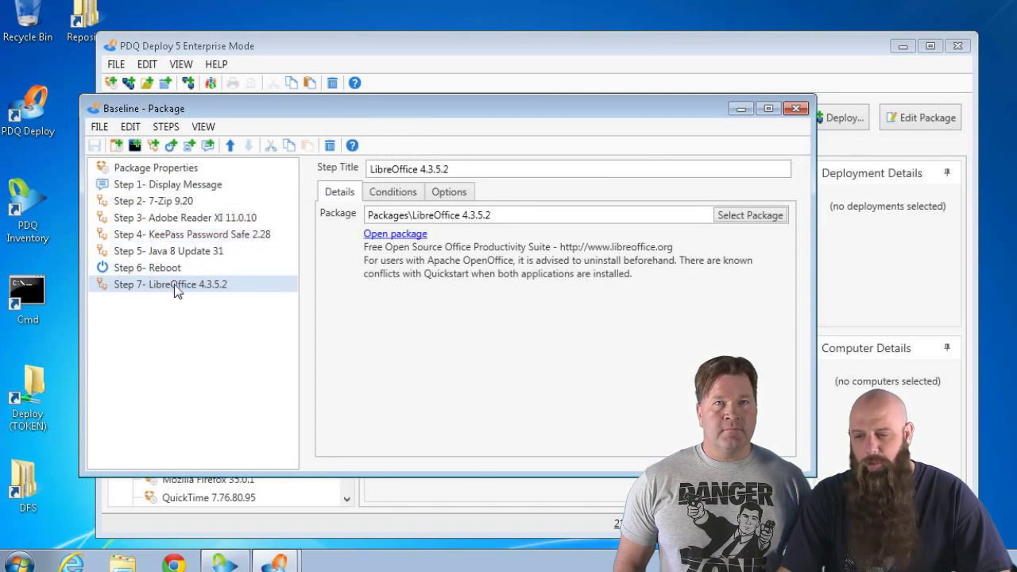
pyautogui.click(159, 147)
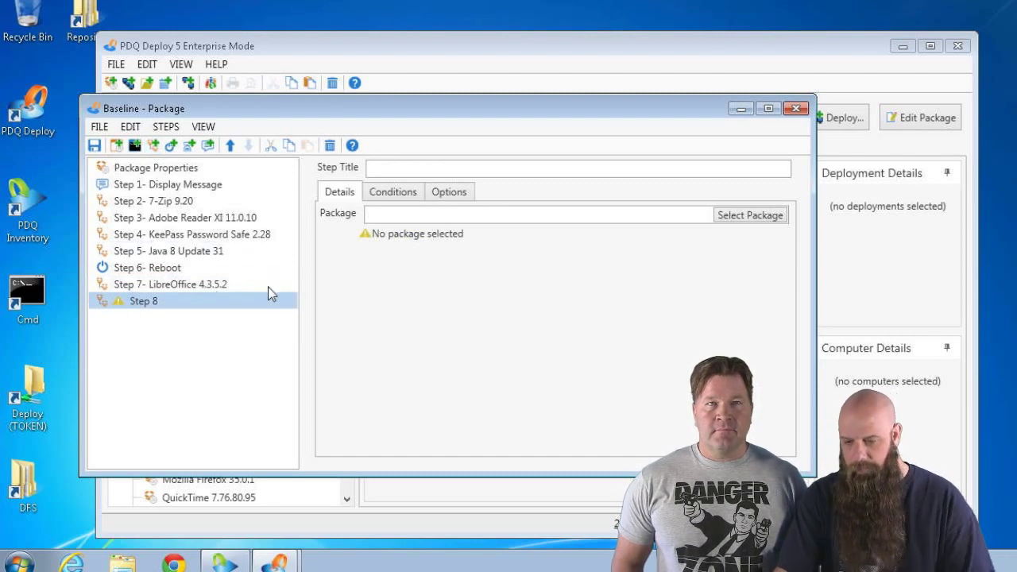
pyautogui.click(208, 283)
pyautogui.click(738, 215)
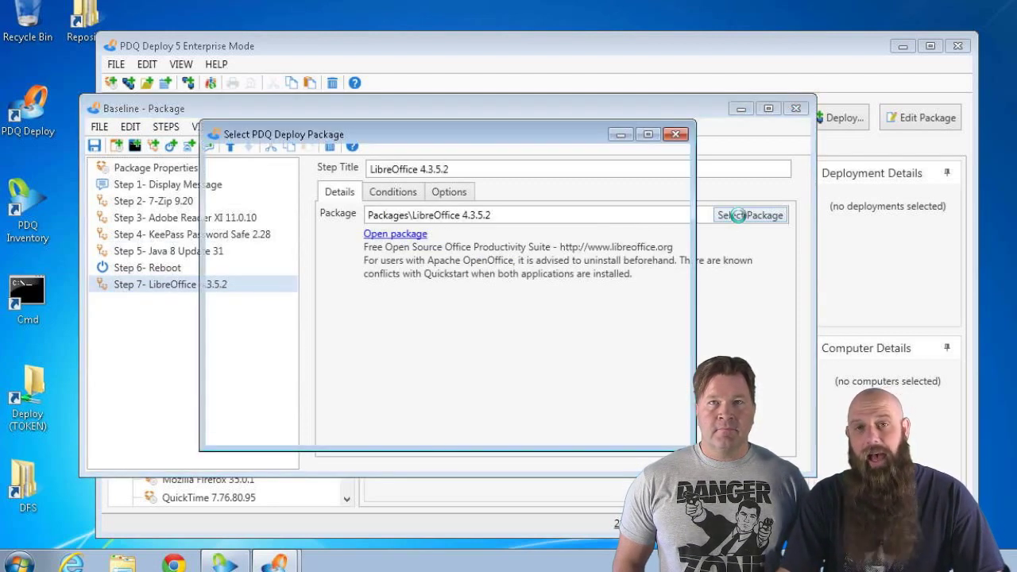
pyautogui.scroll(-1, 301, 379)
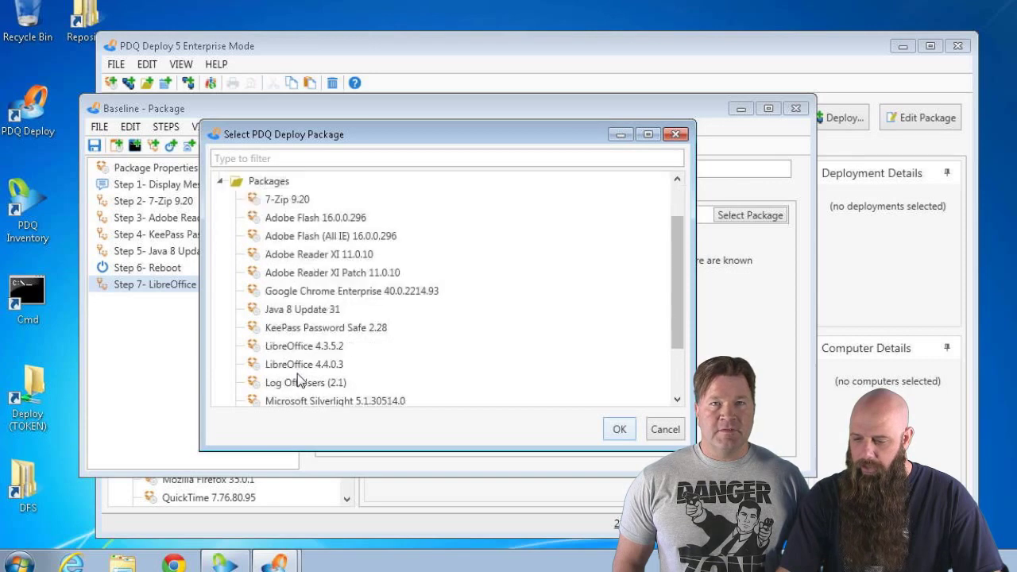
pyautogui.doubleClick(296, 363)
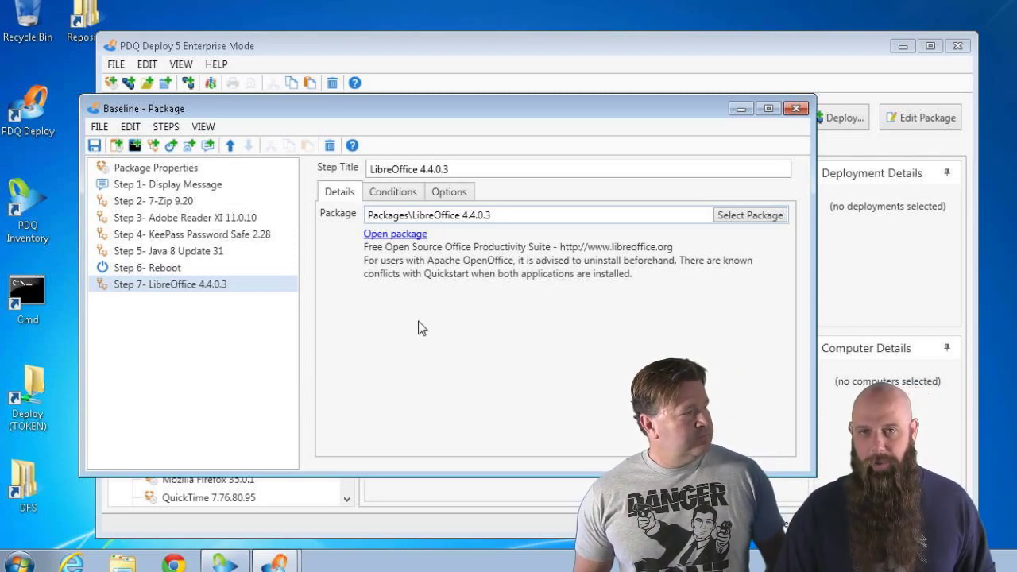
pyautogui.click(94, 144)
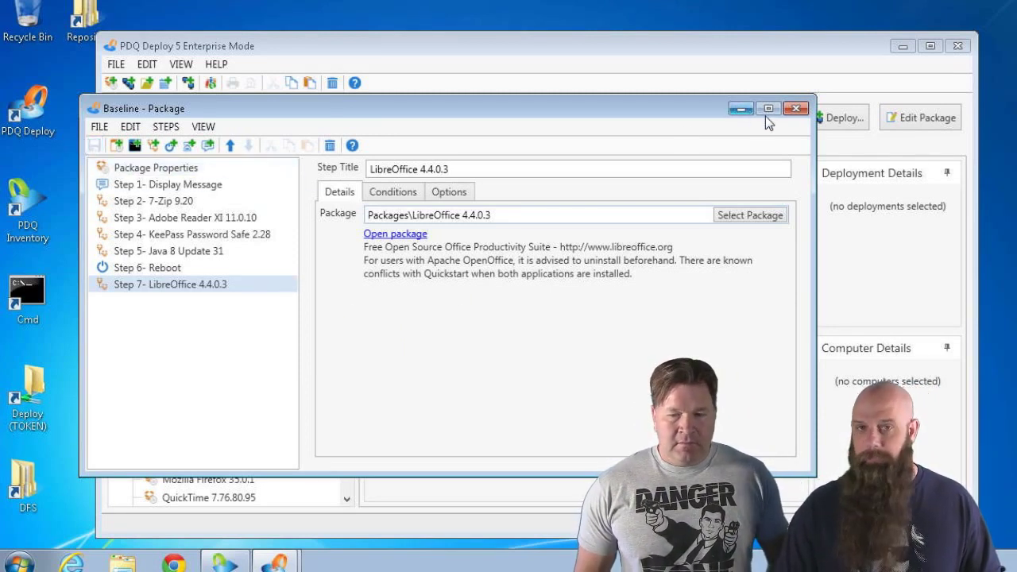
pyautogui.click(795, 108)
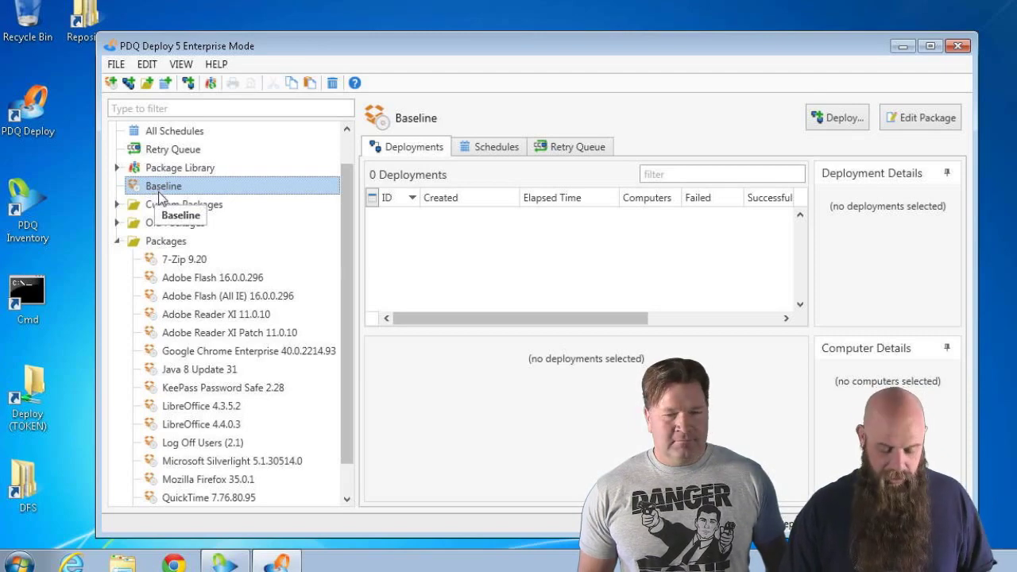
# Deploy the Baseline package once to the target computer jerry, starting immediately.
pyautogui.hotkey('ctrl', 'd')
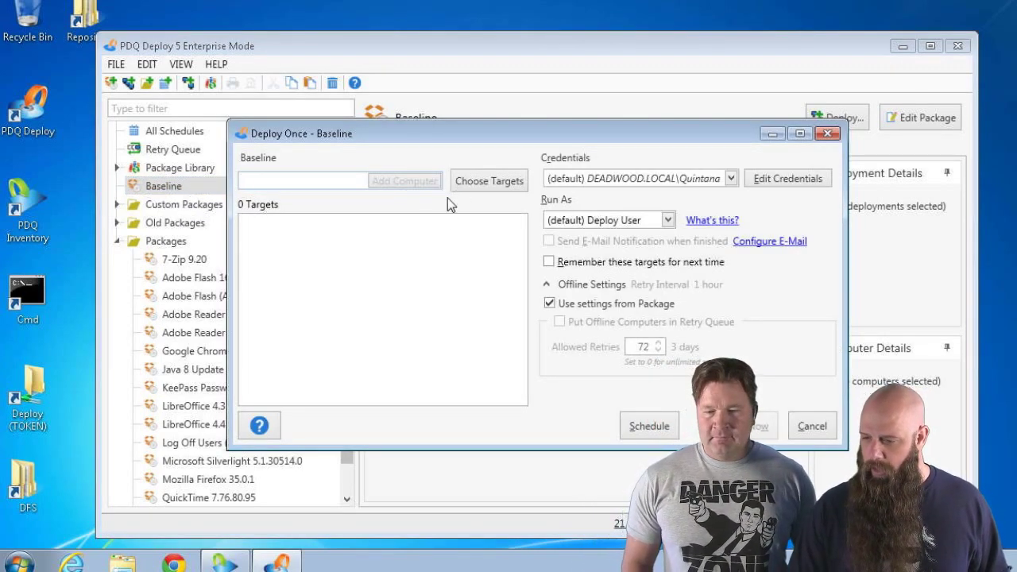
pyautogui.click(475, 183)
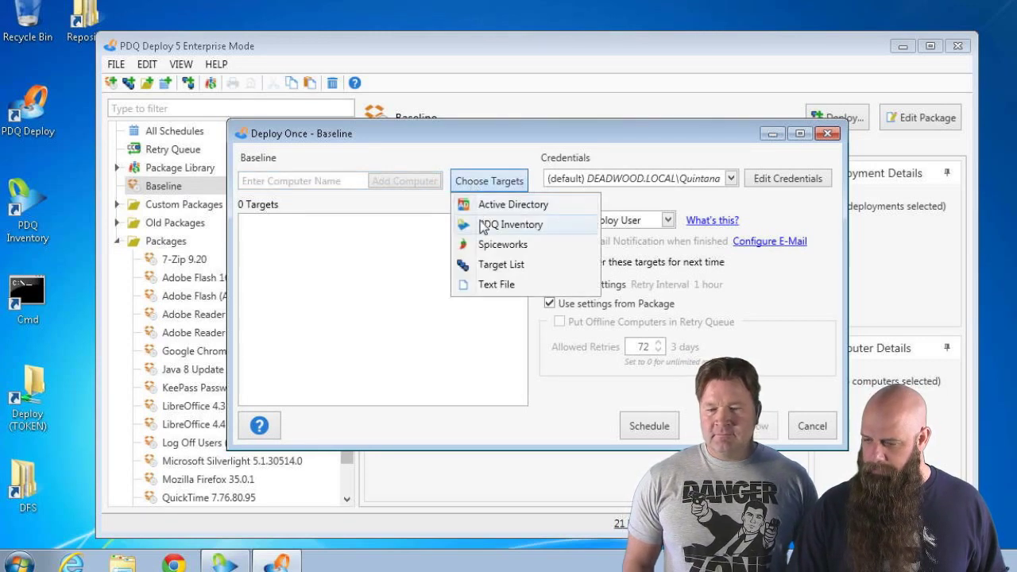
pyautogui.click(309, 179)
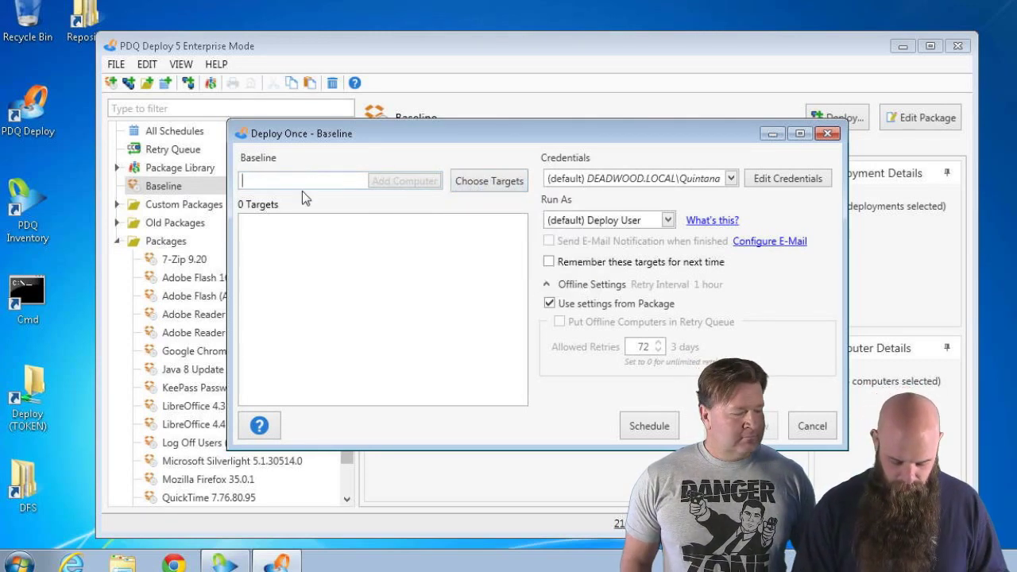
pyautogui.write('j')
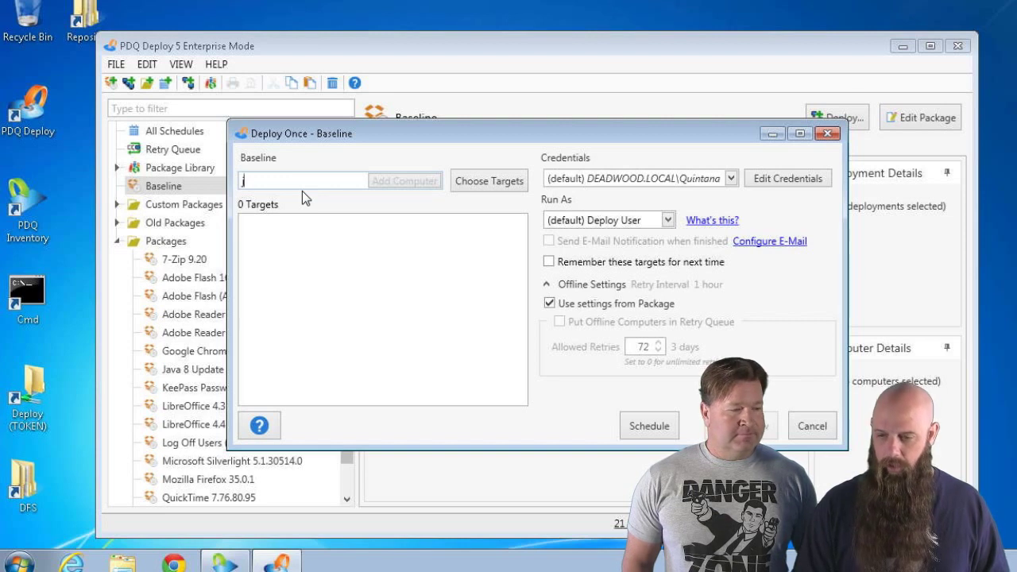
pyautogui.write('erry')
pyautogui.press('Return')
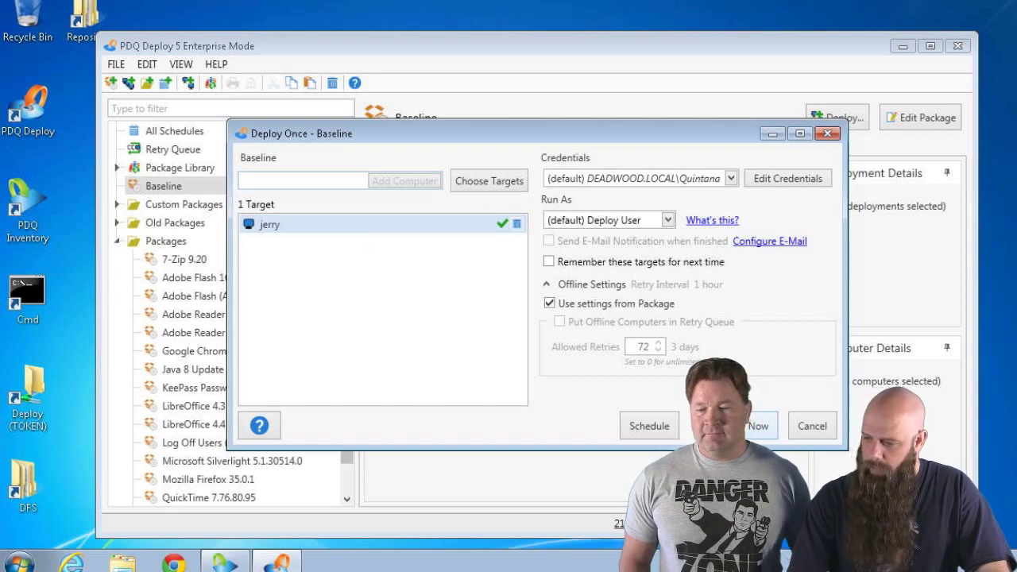
pyautogui.click(725, 426)
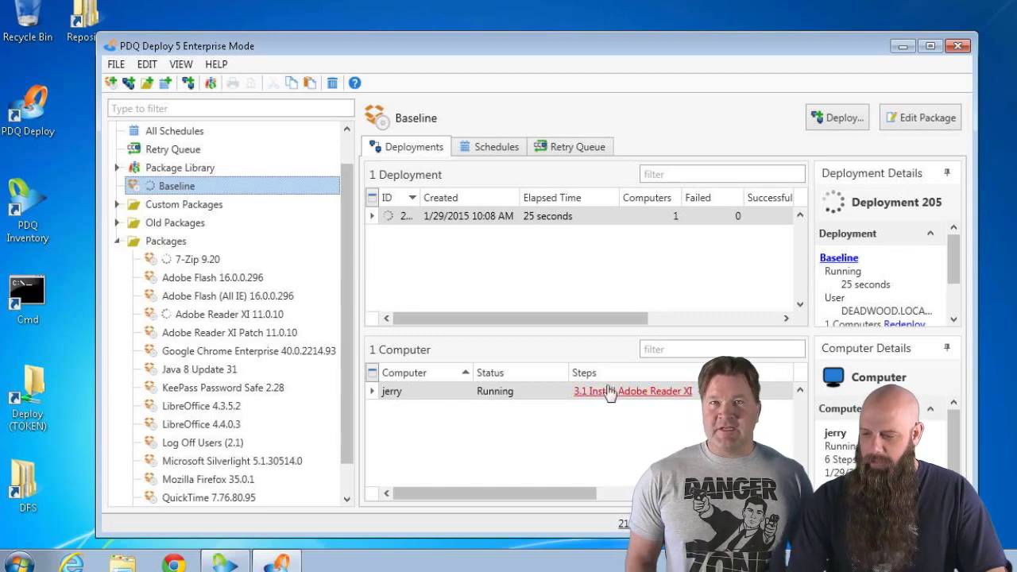
# Examine the running deployment's step details for jerry and open the output log of the 64-bit 7-Zip 9.20 install.
pyautogui.click(609, 393)
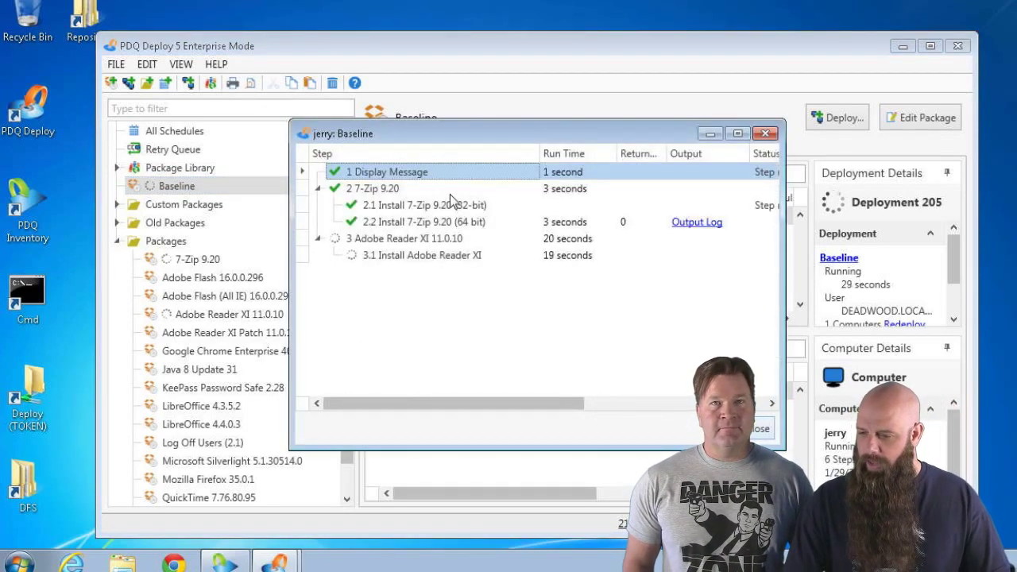
pyautogui.click(383, 189)
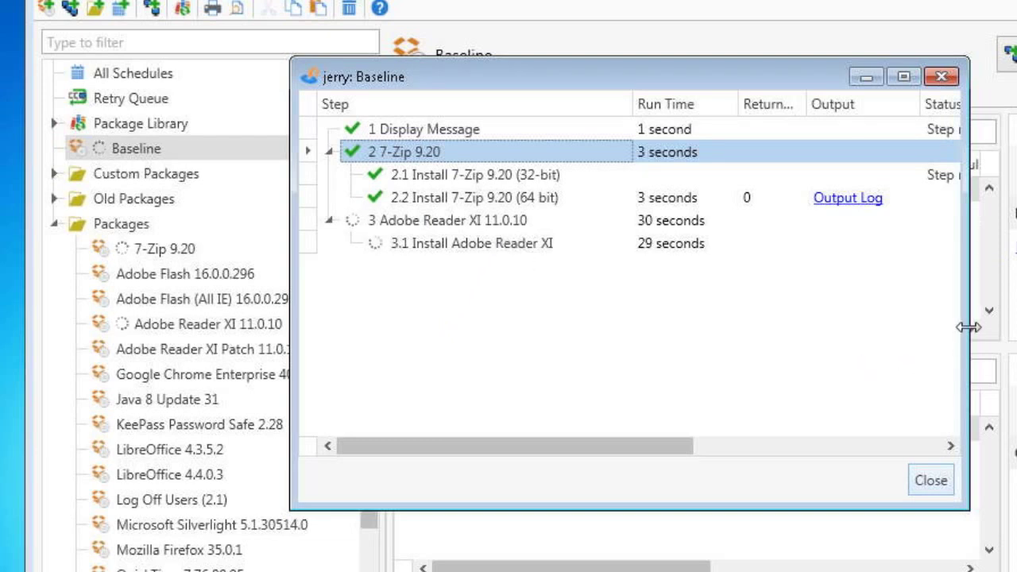
pyautogui.moveTo(967, 328); pyautogui.dragTo(1016, 327)
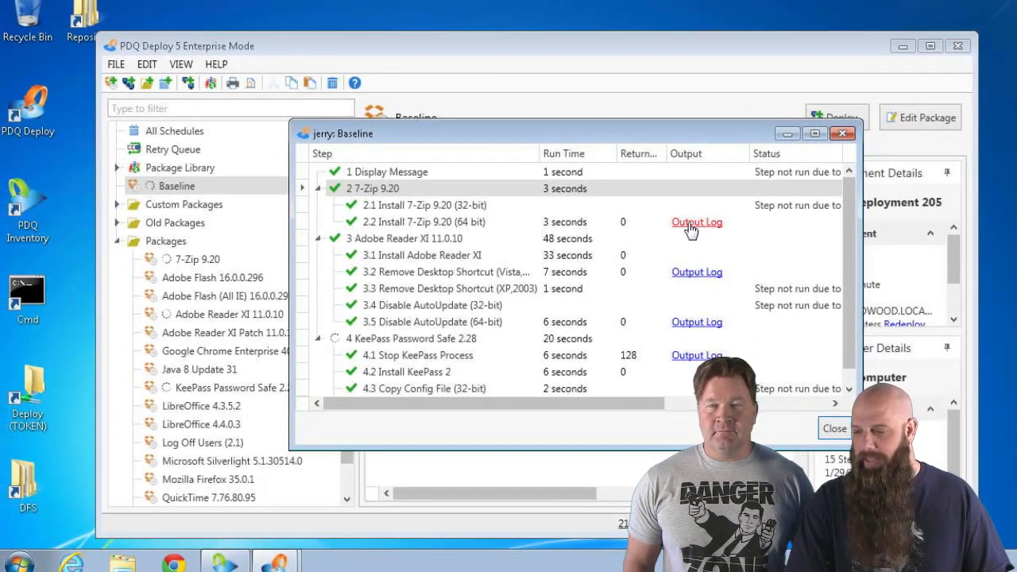
pyautogui.click(690, 223)
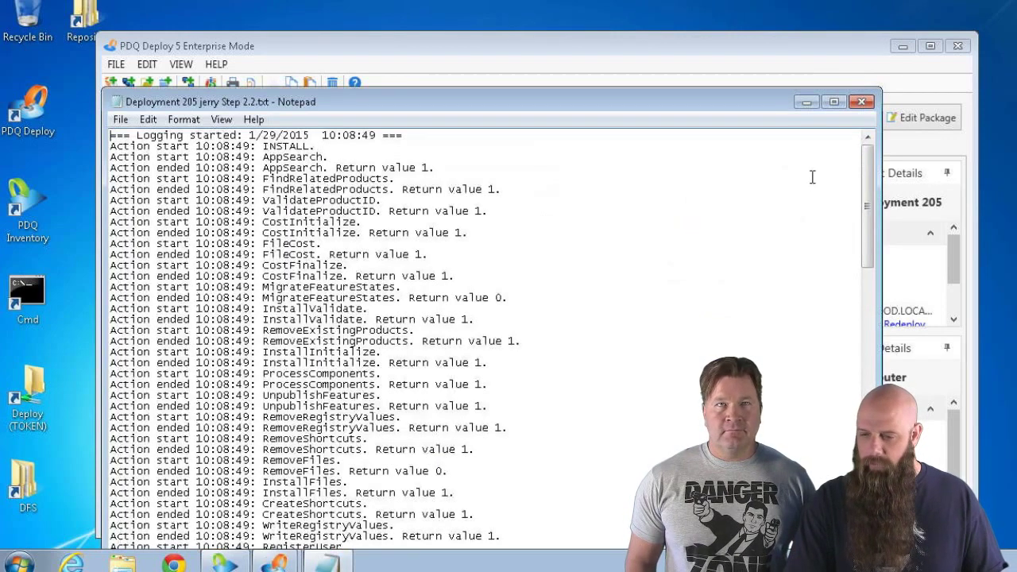
# Close the 7-Zip install log and the deployment's step details.
pyautogui.click(860, 100)
pyautogui.click(834, 427)
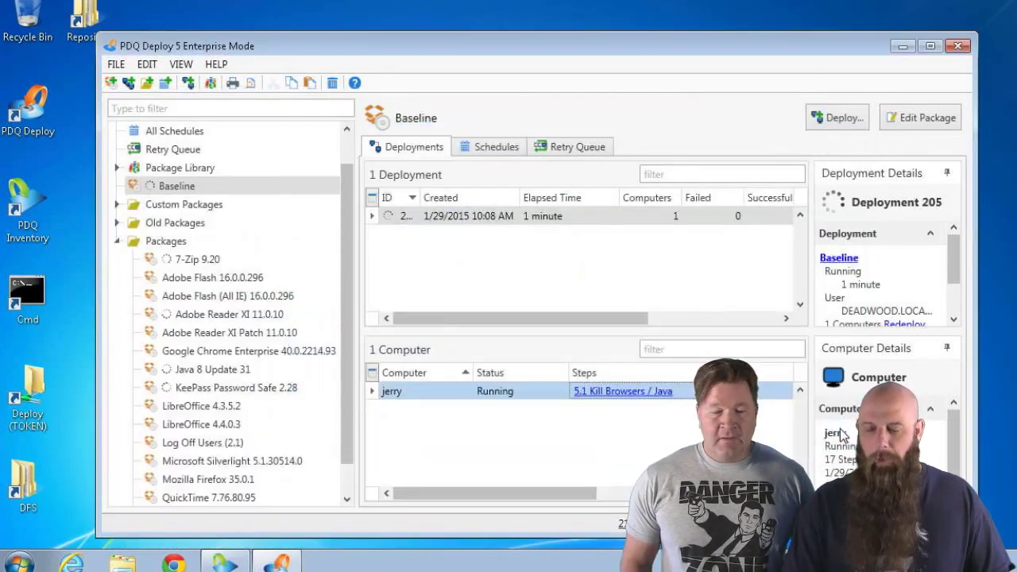
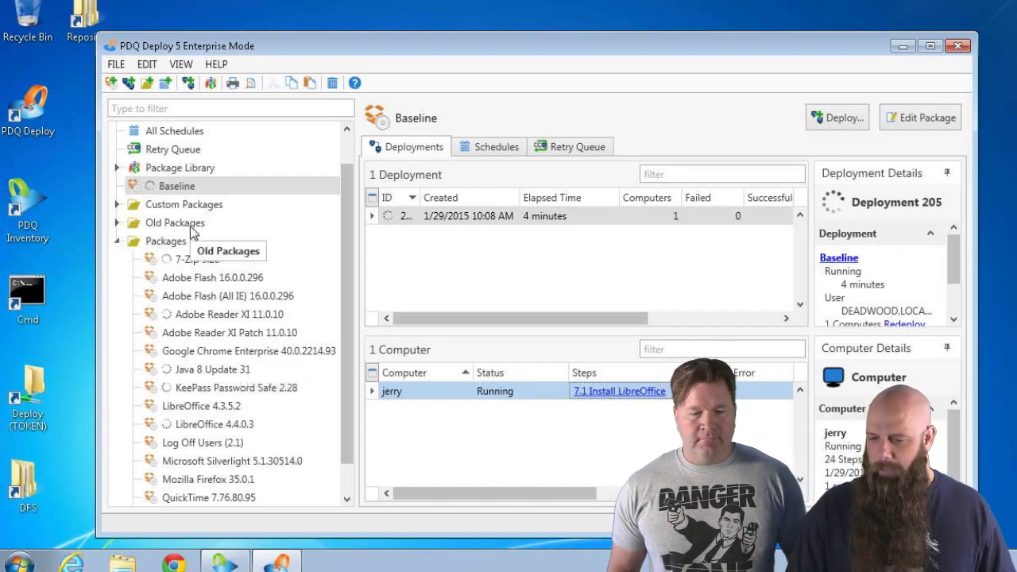
# Create a new schedule for the 7-Zip 9.20 package and name it "Baseline - New Computers".
pyautogui.click(203, 260)
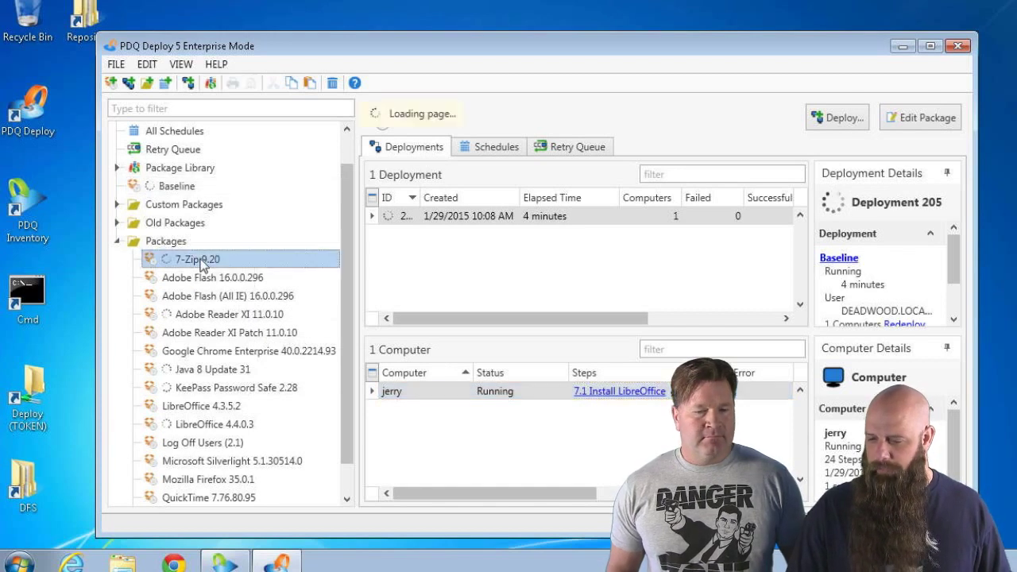
pyautogui.click(839, 120)
pyautogui.click(844, 164)
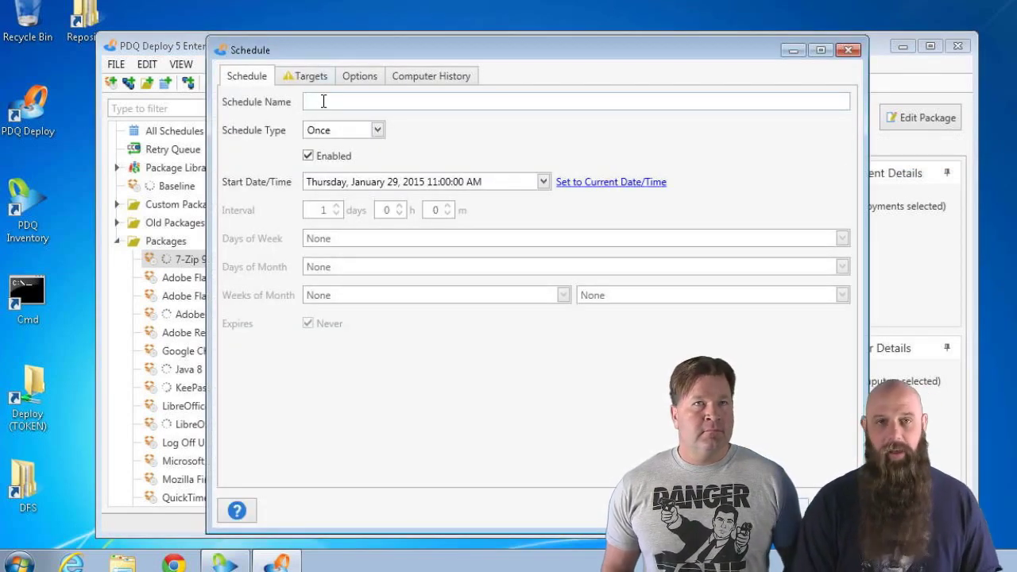
pyautogui.write('Baseli')
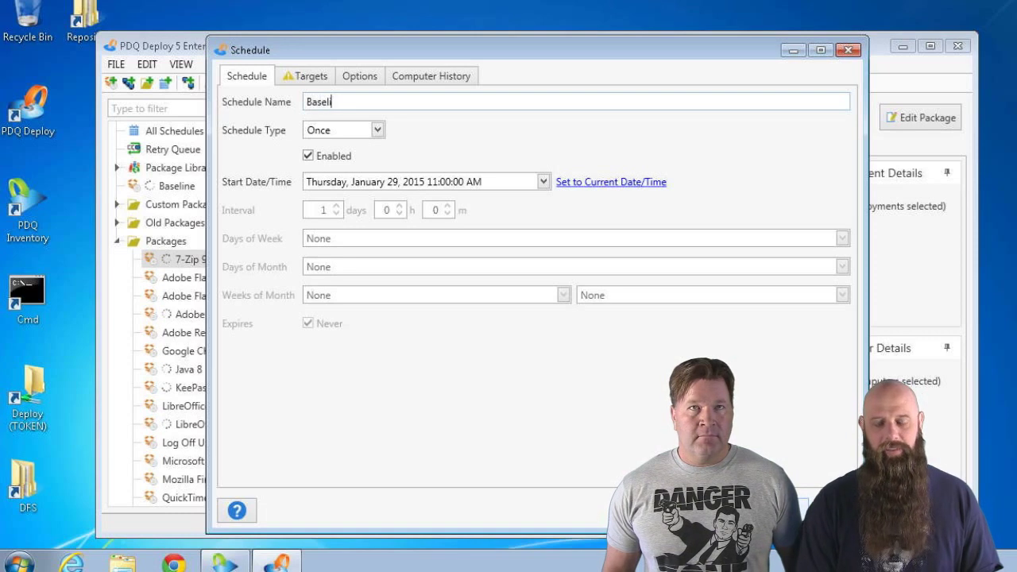
pyautogui.write('ne - New C')
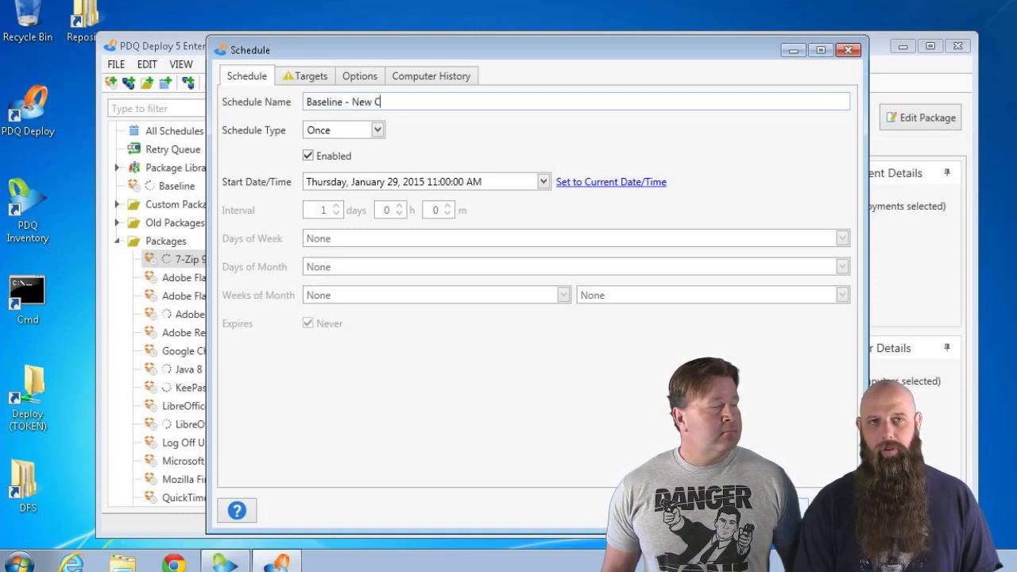
pyautogui.write('omputes')
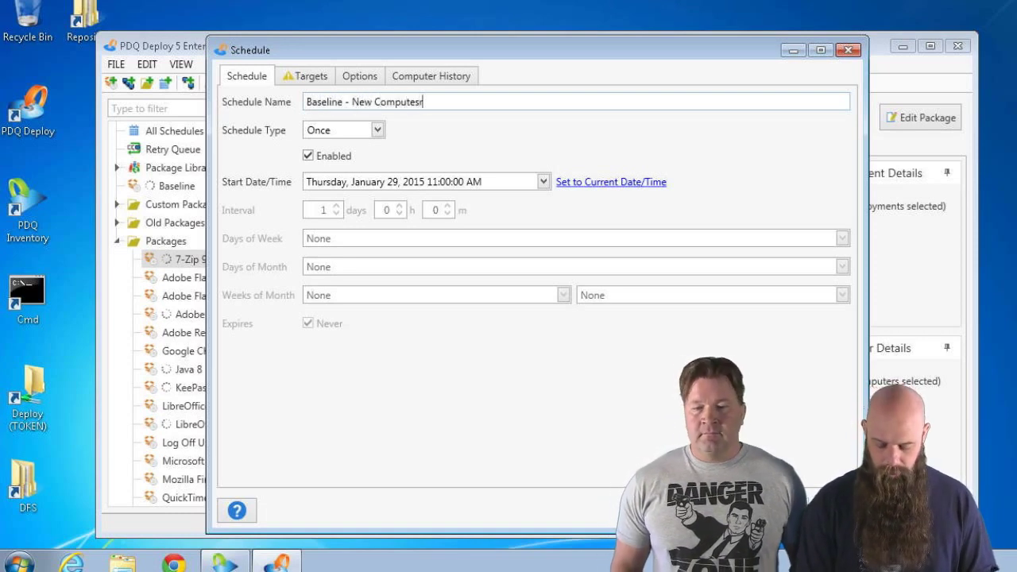
pyautogui.press('BackSpace')
pyautogui.write('rs')
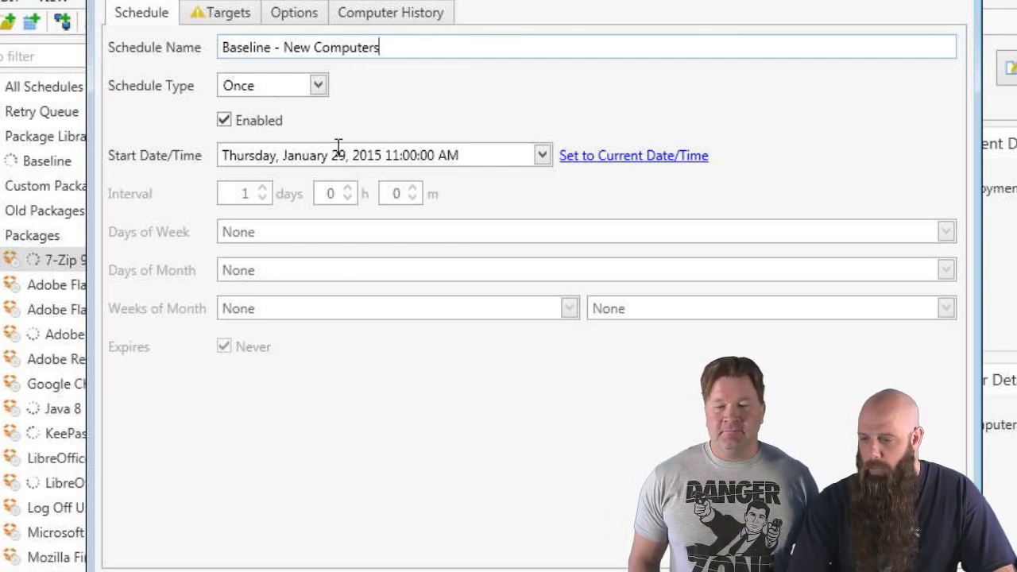
# Set the schedule to start on January 29, 2015 at 12:13:31 PM, and bring up its target settings.
pyautogui.click(585, 158)
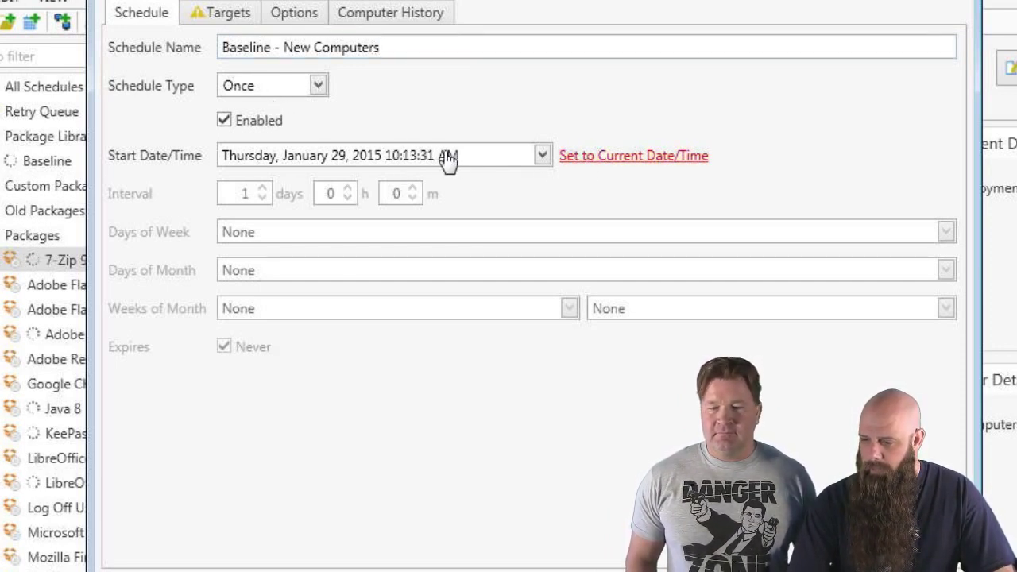
pyautogui.click(391, 155)
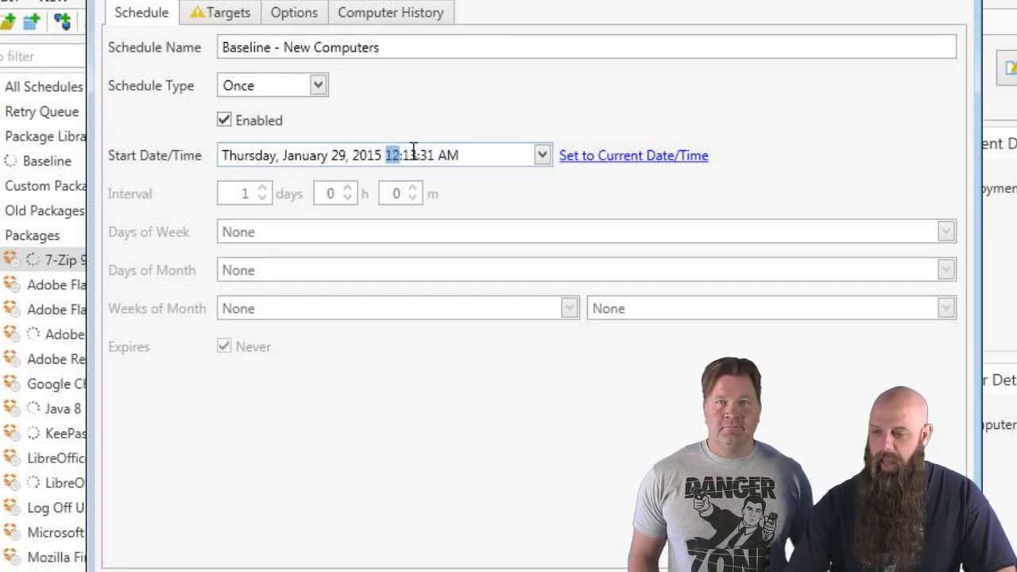
pyautogui.click(454, 145)
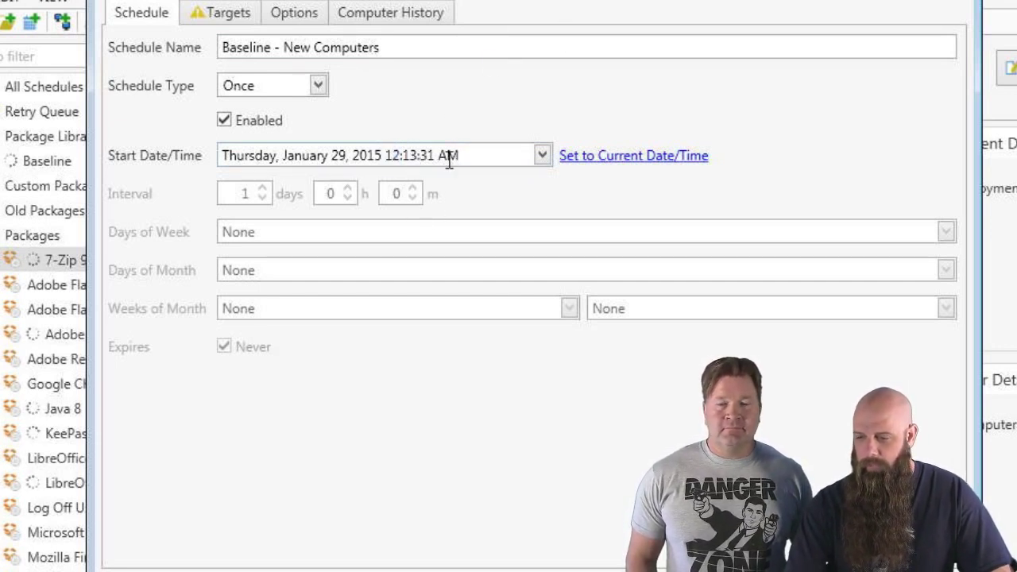
pyautogui.click(449, 158)
pyautogui.press('p')
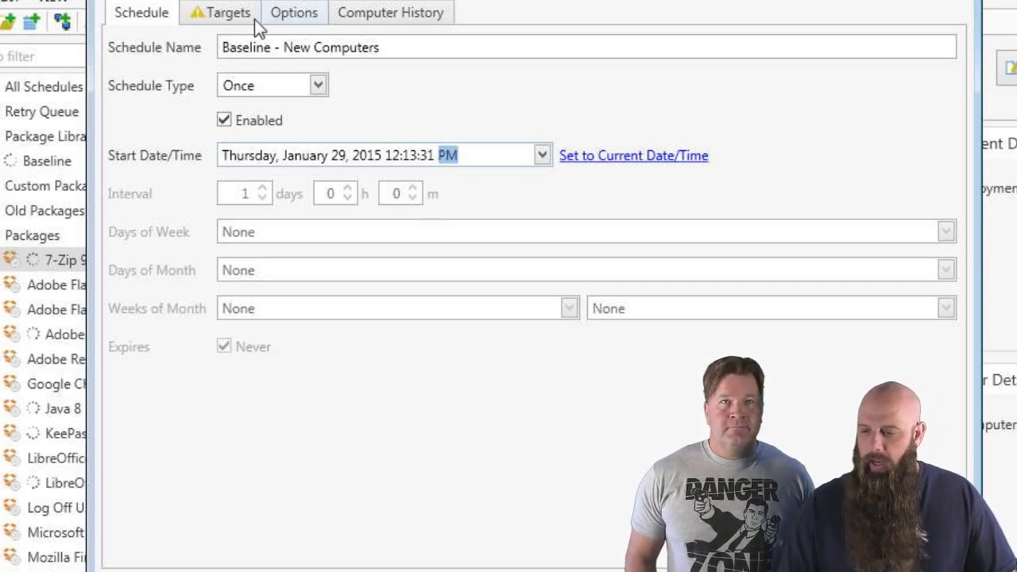
pyautogui.click(229, 18)
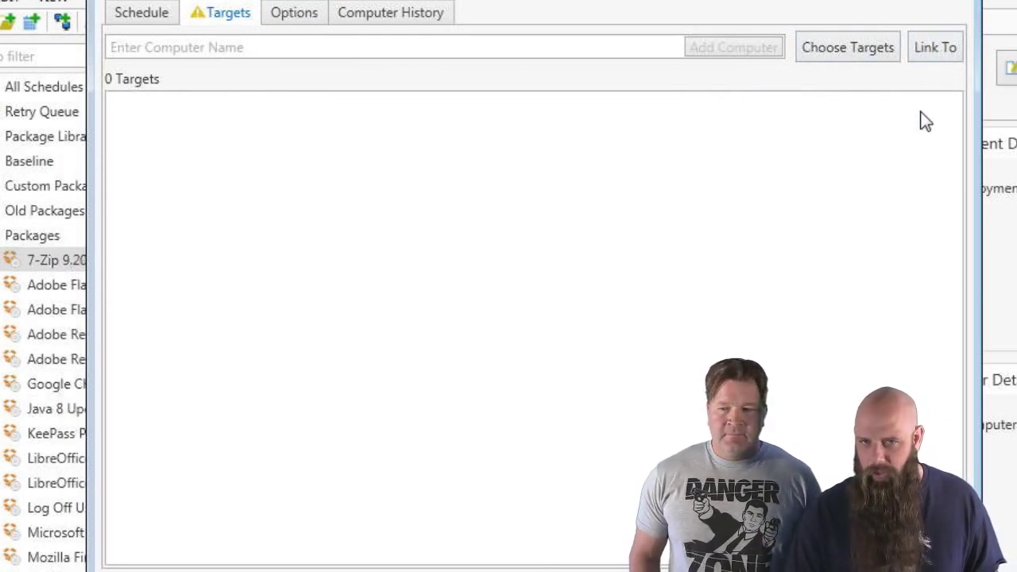
pyautogui.click(169, 49)
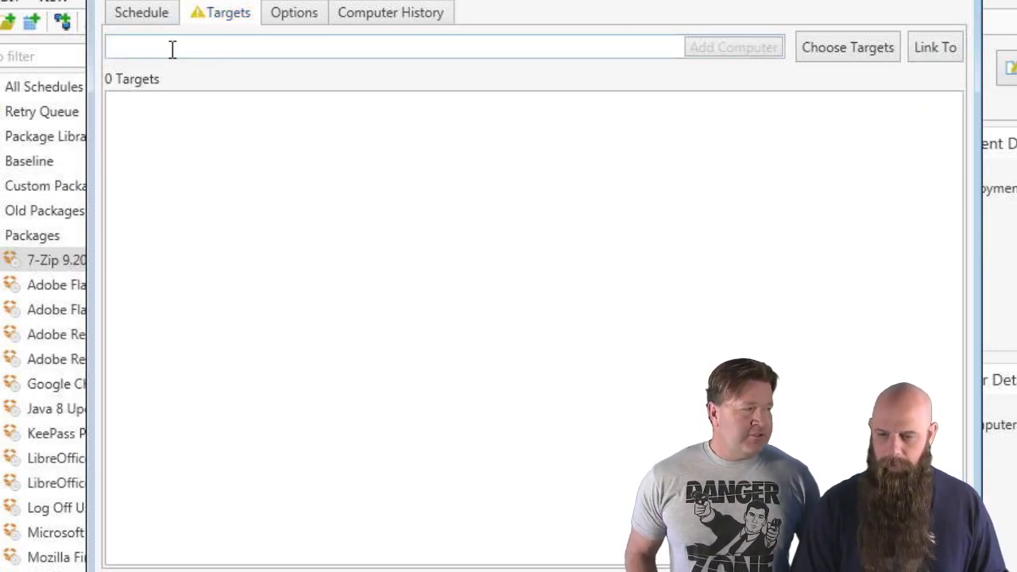
pyautogui.click(866, 49)
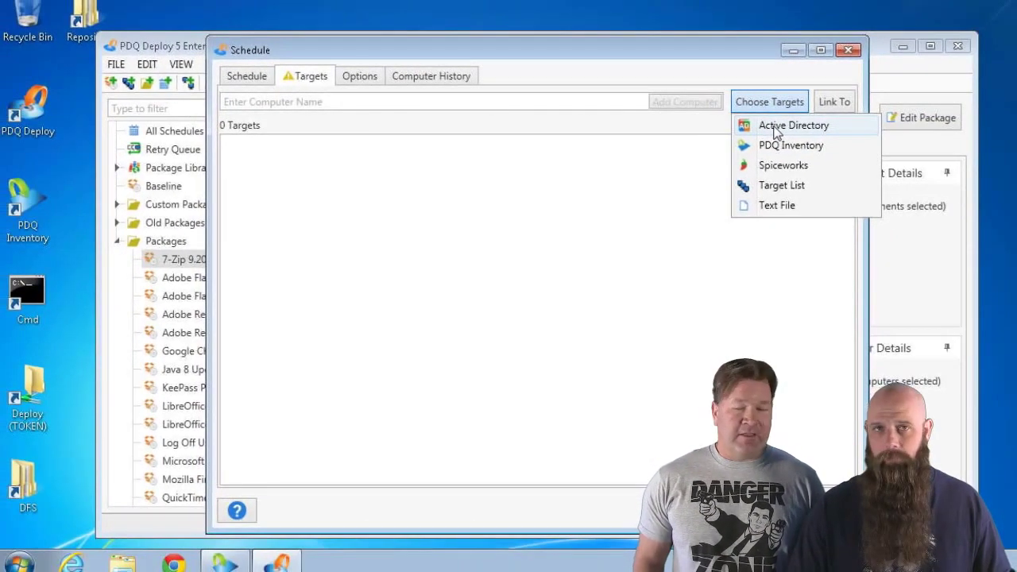
pyautogui.click(776, 127)
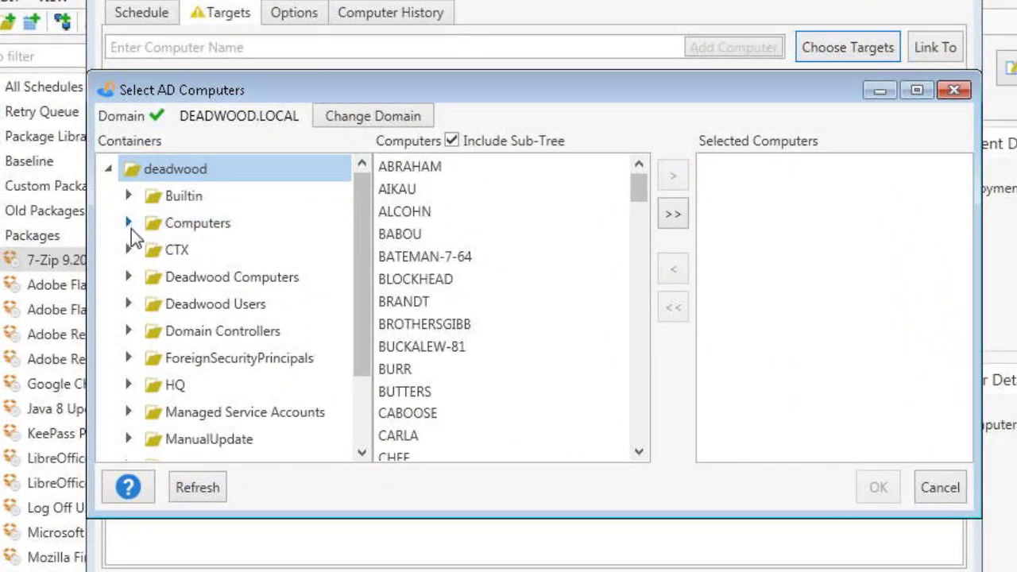
pyautogui.click(128, 276)
pyautogui.click(199, 311)
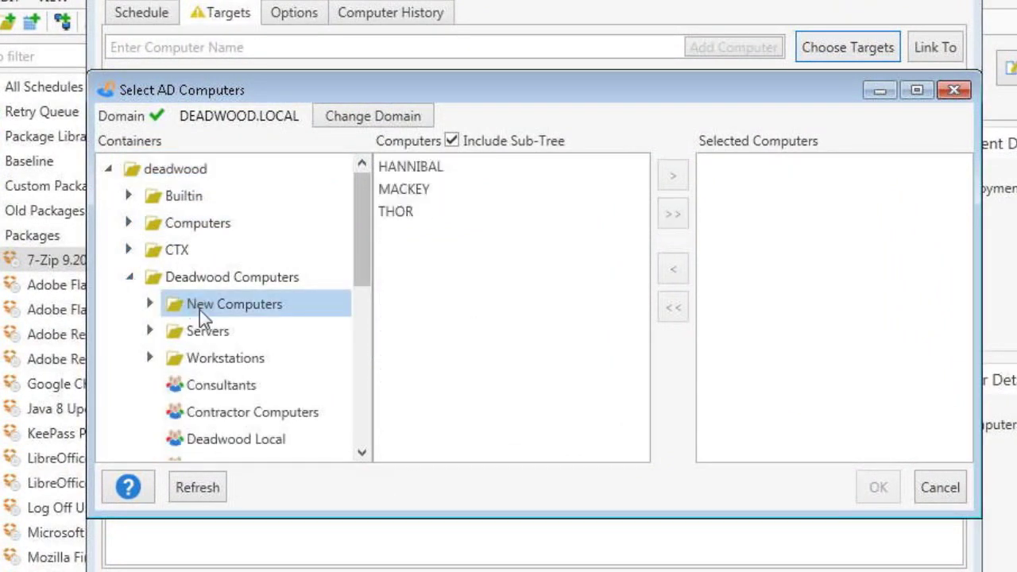
pyautogui.click(421, 166)
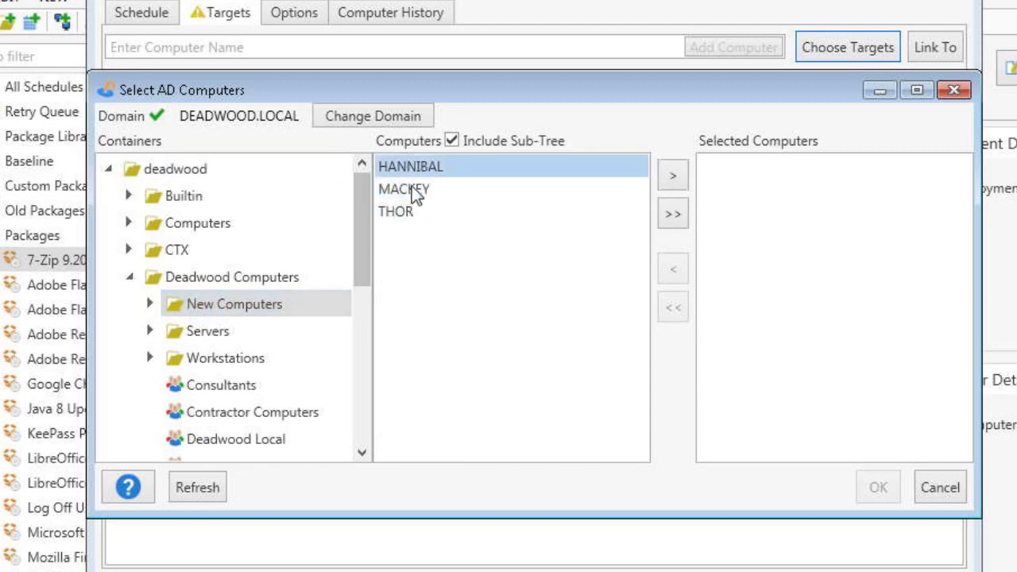
pyautogui.keyDown('shift'); pyautogui.click(406, 211); pyautogui.keyUp('shift')
pyautogui.click(672, 170)
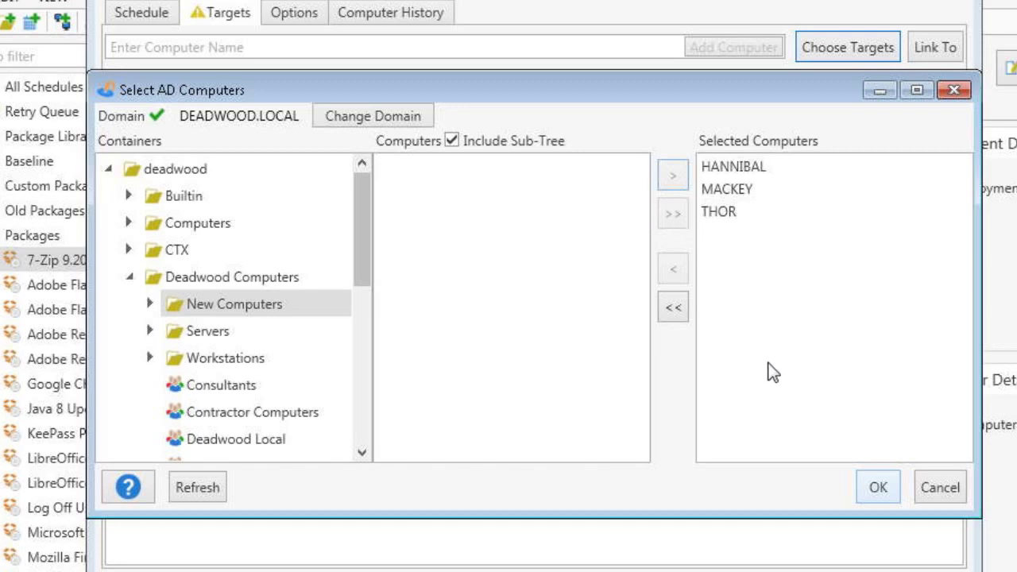
pyautogui.click(958, 500)
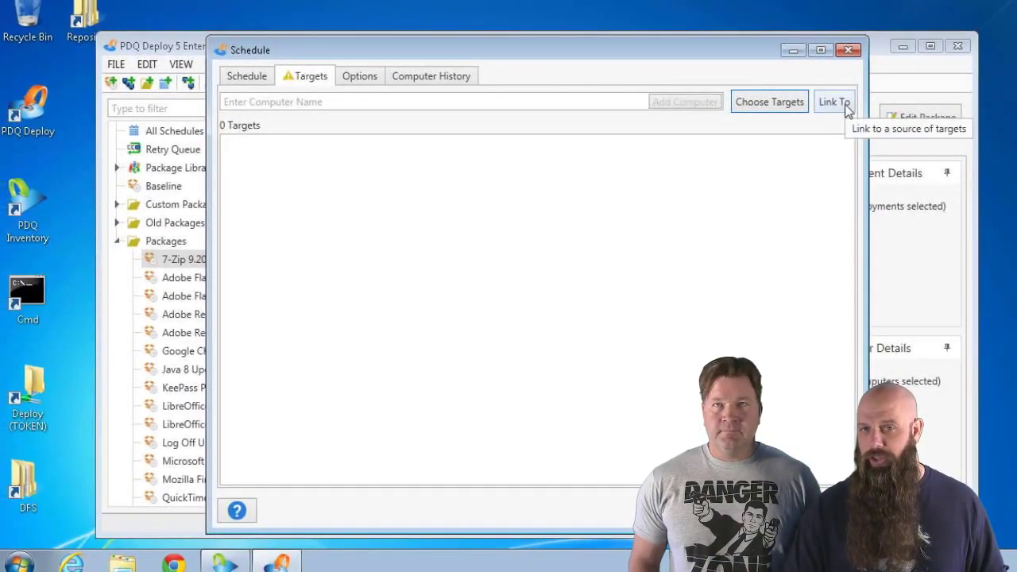
# Link the schedule's targets to the Active Directory container New Computers under Deadwood Computers, including its sub-tree.
pyautogui.click(834, 102)
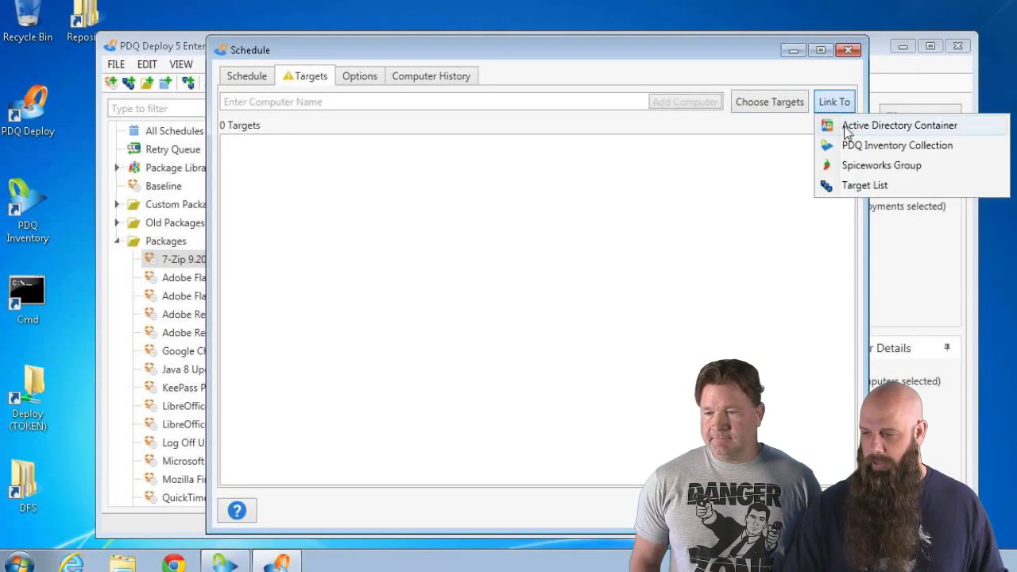
pyautogui.click(845, 127)
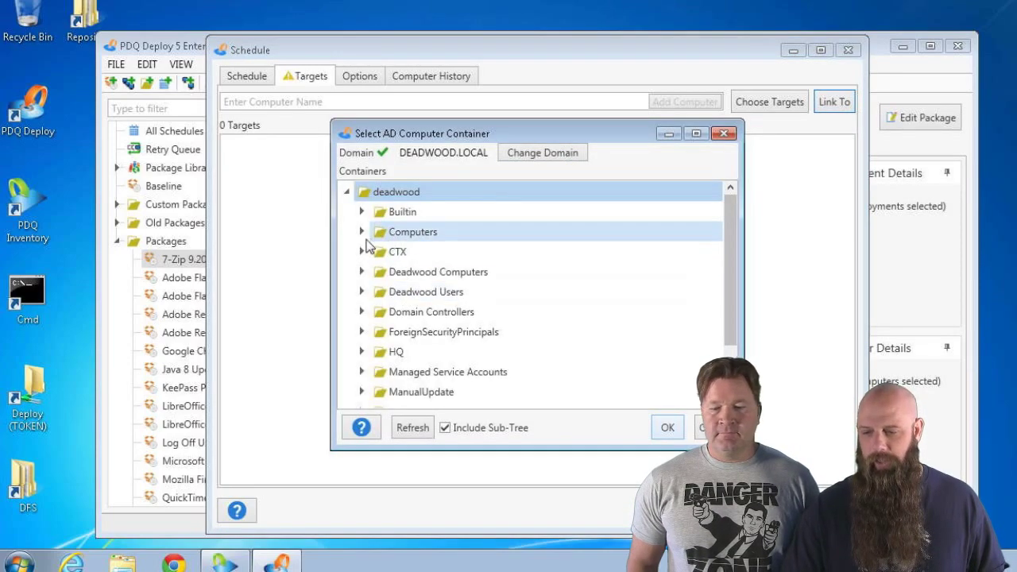
pyautogui.click(362, 272)
pyautogui.click(429, 292)
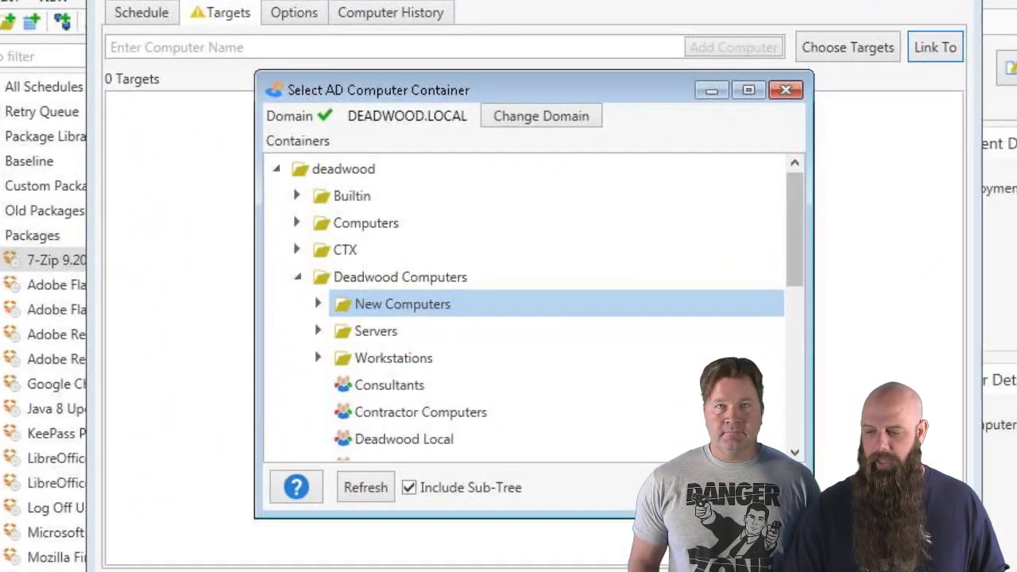
pyautogui.click(723, 487)
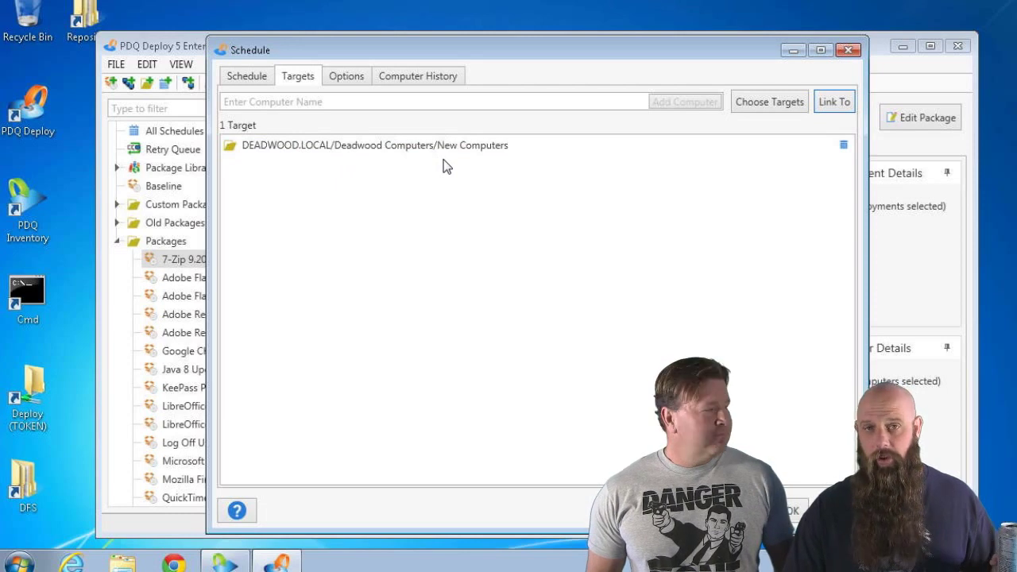
# Set the schedule to stop deploying to computers once they succeed, and save it.
pyautogui.click(355, 78)
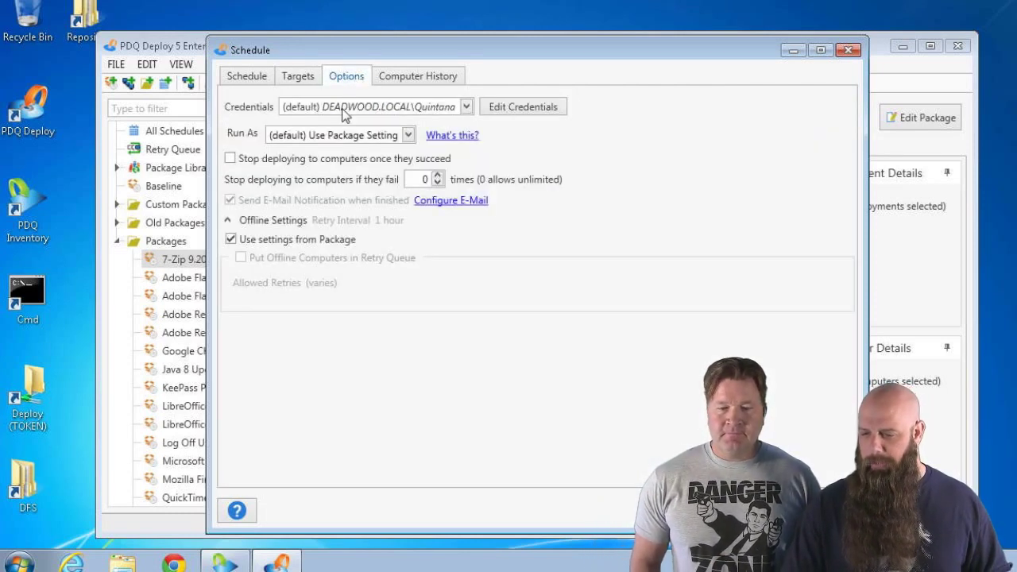
pyautogui.click(246, 158)
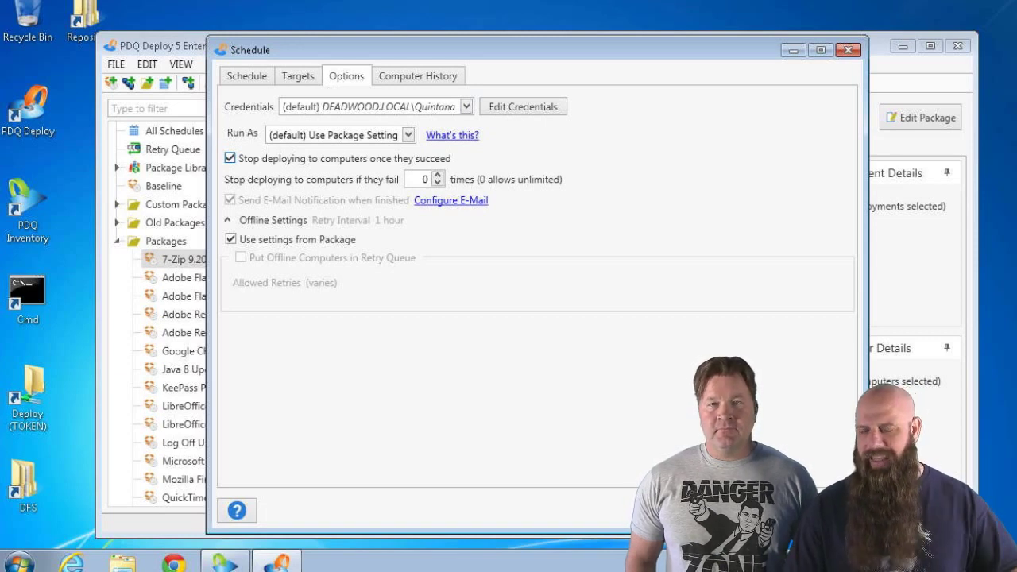
pyautogui.click(762, 510)
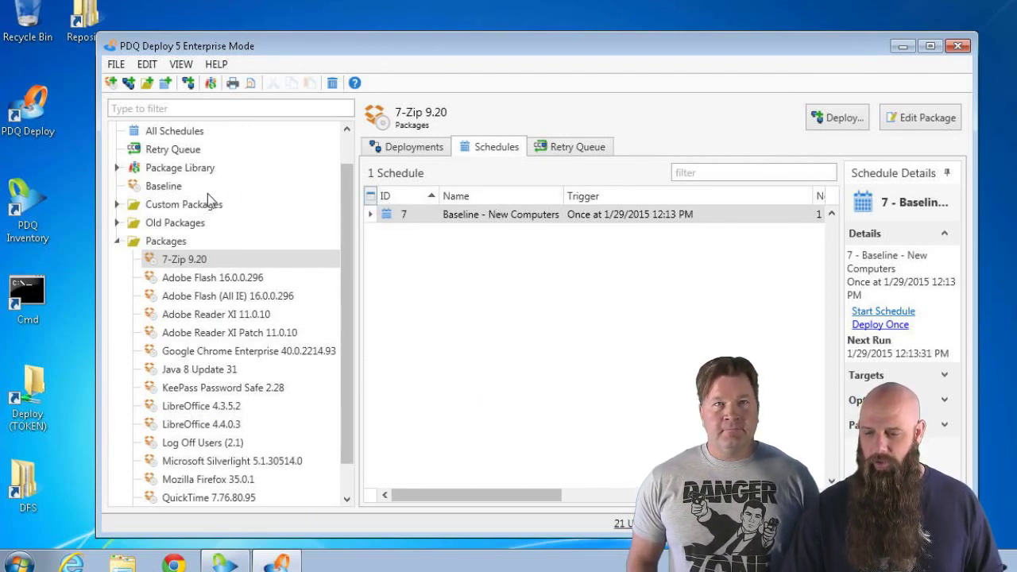
# Reopen the Baseline - New Computers schedule from the list of all schedules and show its attached packages.
pyautogui.click(182, 133)
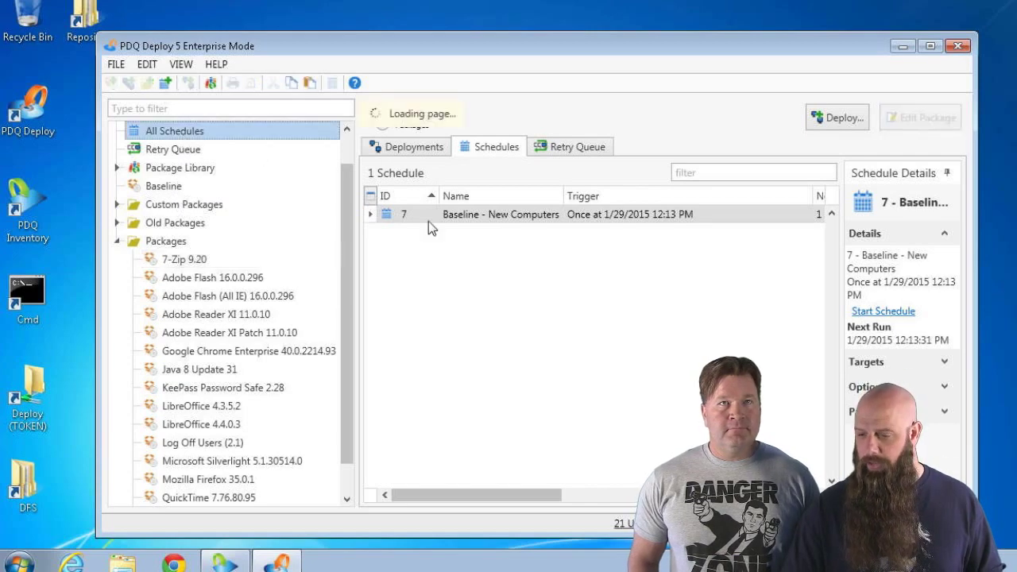
pyautogui.doubleClick(476, 213)
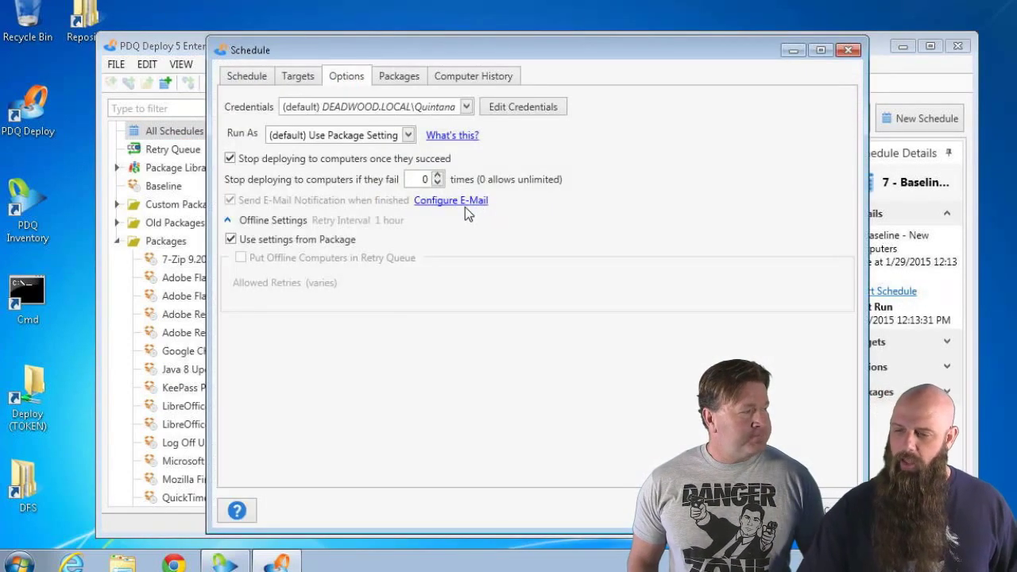
pyautogui.click(411, 78)
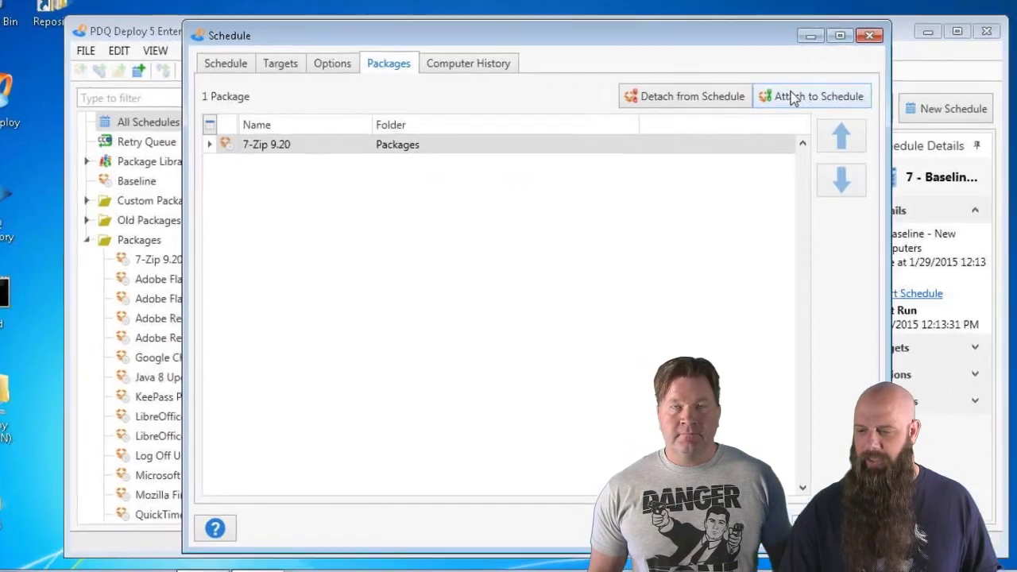
# Attach Adobe Reader XI 11.0.10, Java 8 Update 31, LibreOffice 4.4.0.3 and Adobe Flash 16.0.0.296 to the schedule.
pyautogui.click(769, 107)
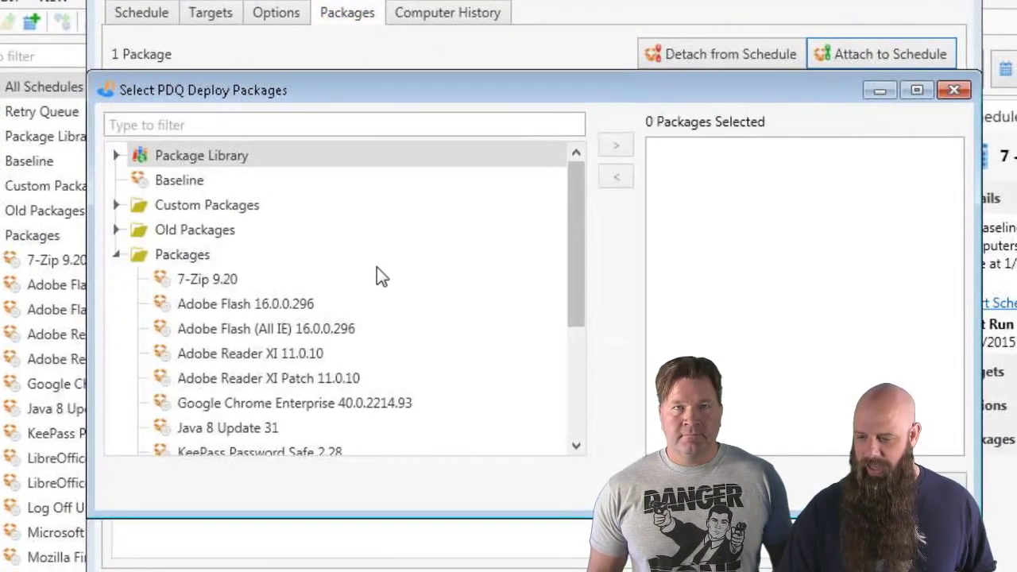
pyautogui.click(262, 358)
pyautogui.click(618, 151)
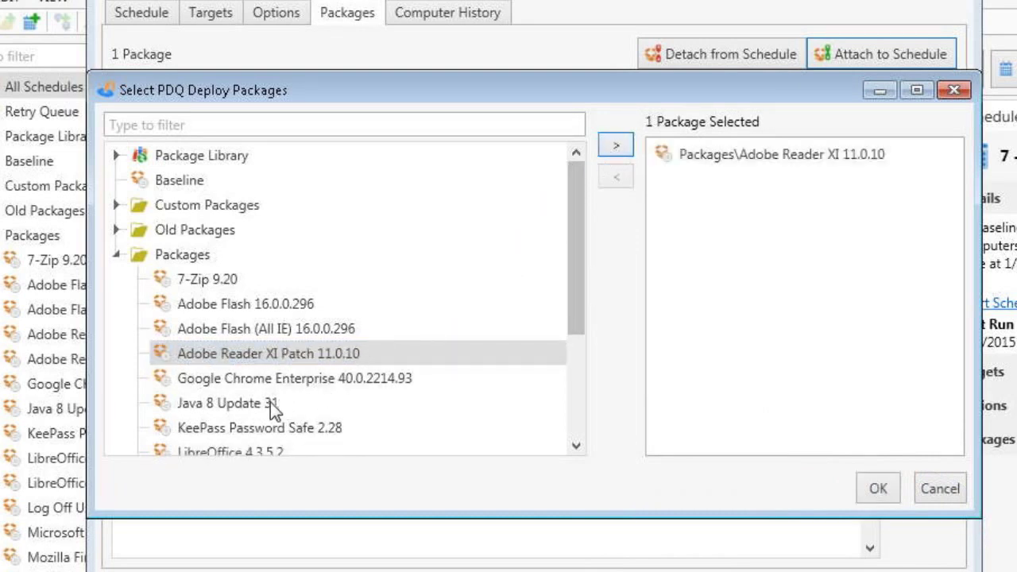
pyautogui.click(271, 403)
pyautogui.scroll(-1, 273, 403)
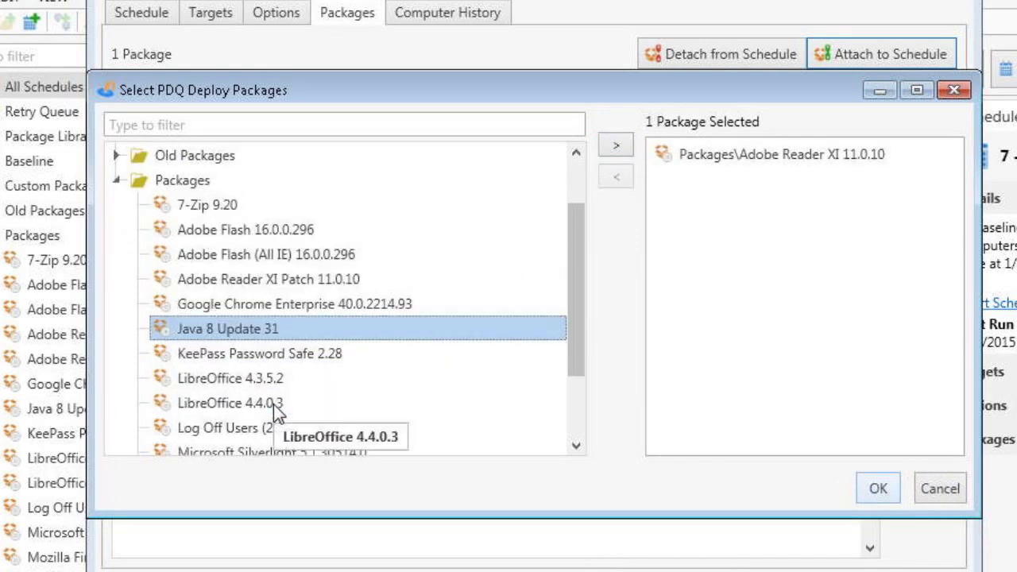
pyautogui.keyDown('ctrl'); pyautogui.click(273, 404); pyautogui.keyUp('ctrl')
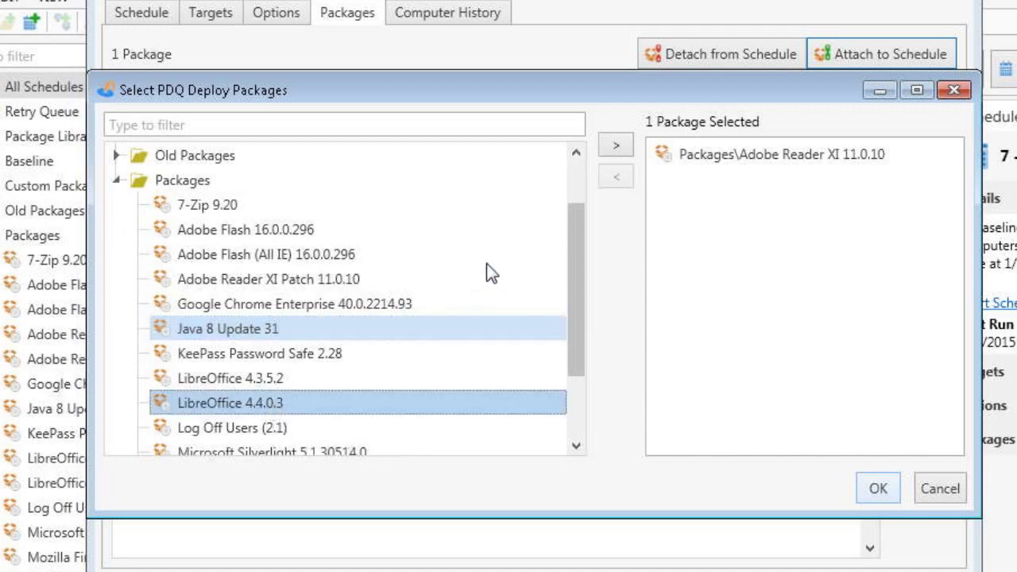
pyautogui.click(624, 143)
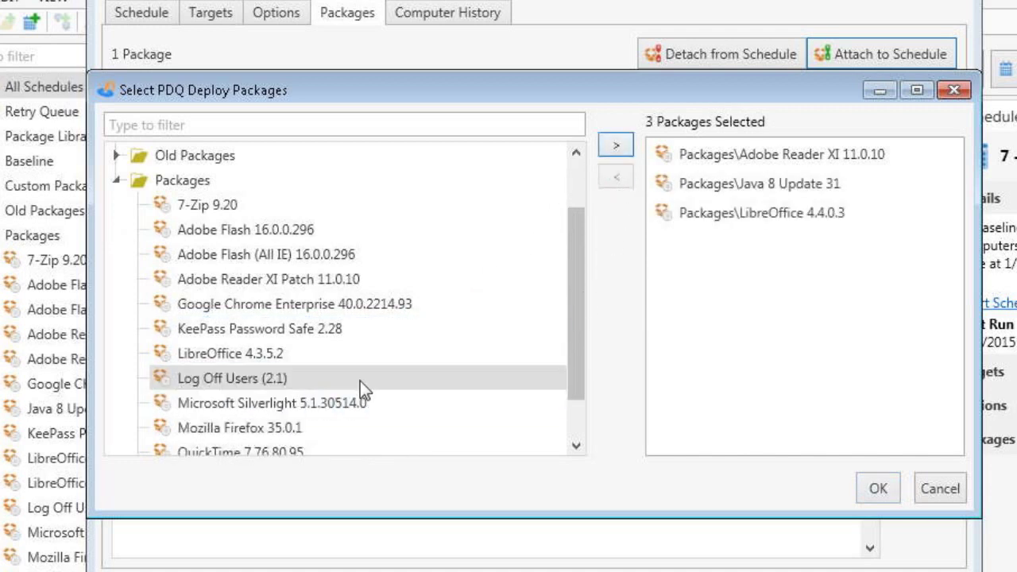
pyautogui.scroll(-1, 359, 379)
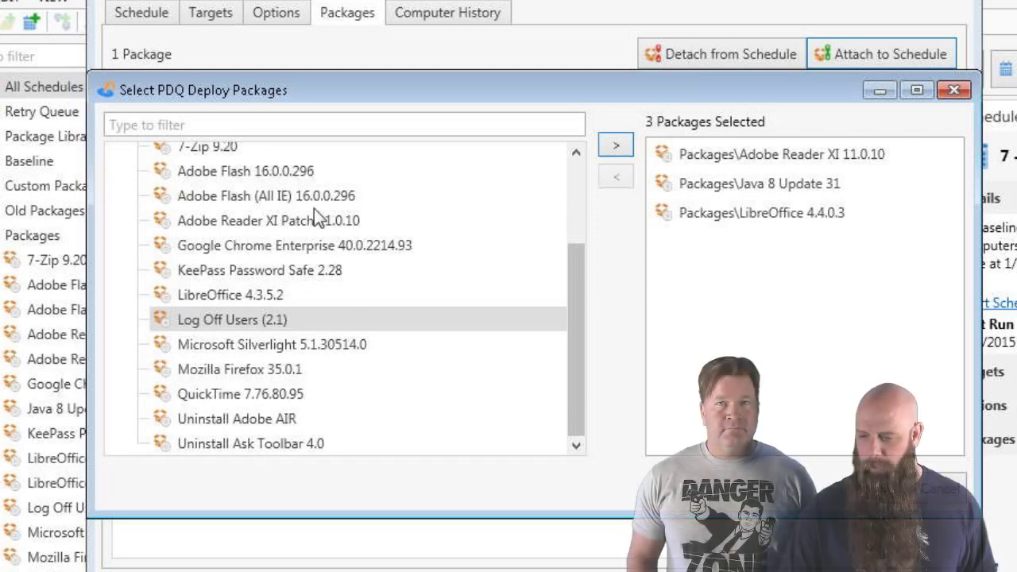
pyautogui.click(365, 173)
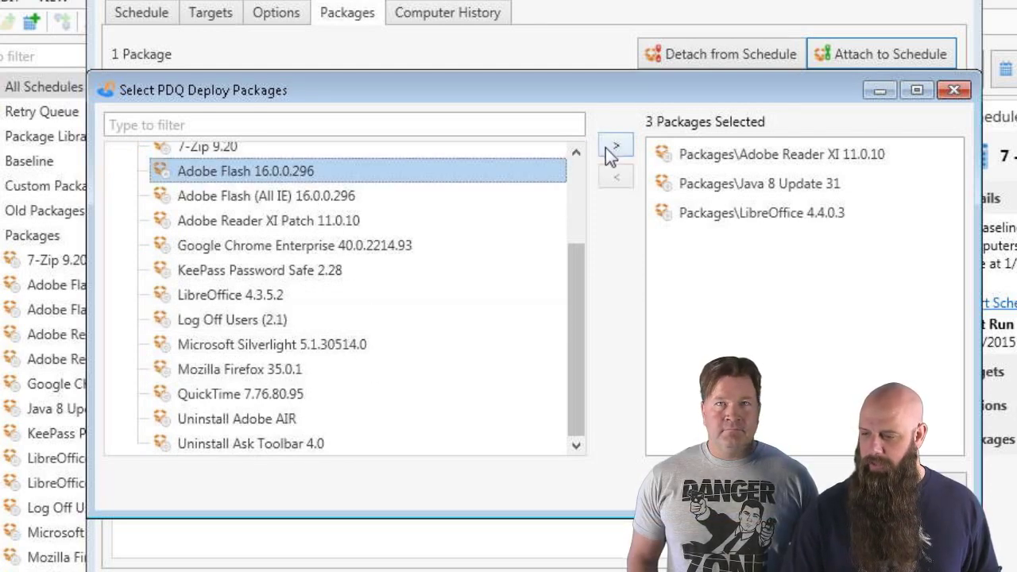
pyautogui.click(614, 148)
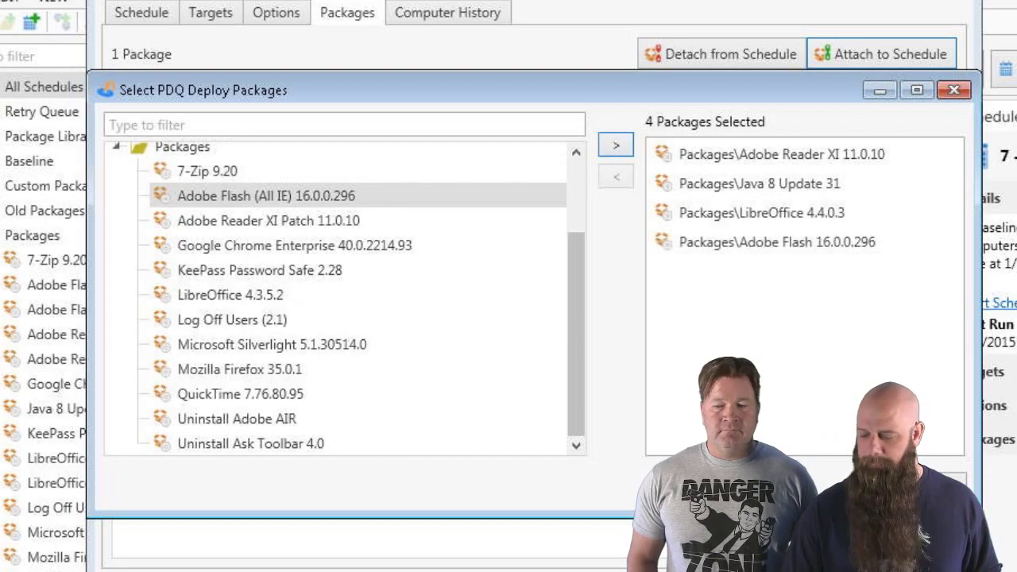
pyautogui.press('Return')
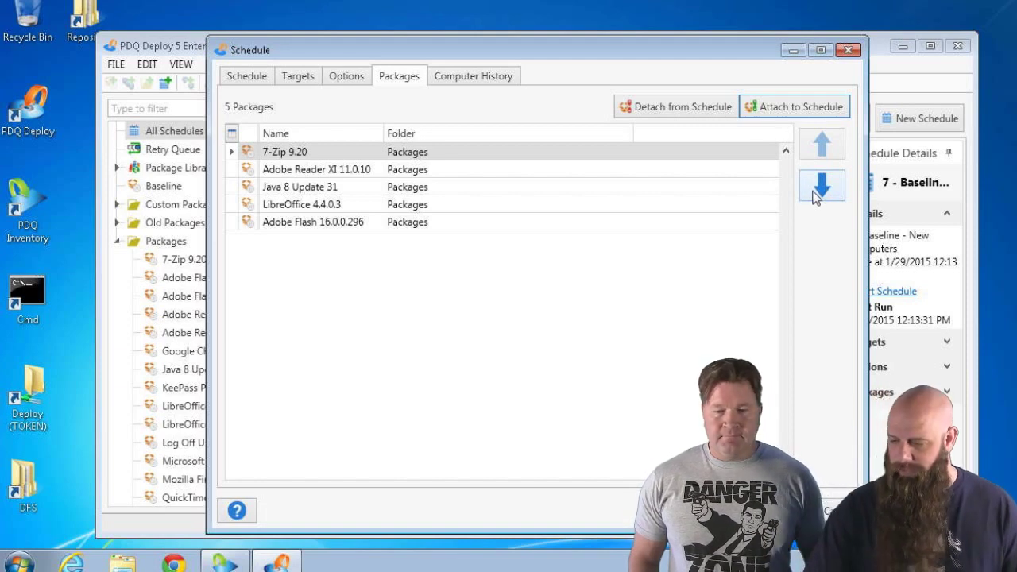
# Reorder the attached packages so Adobe Flash 16.0.0.296 comes directly before Java 8 Update 31, and close the schedule.
pyautogui.click(322, 192)
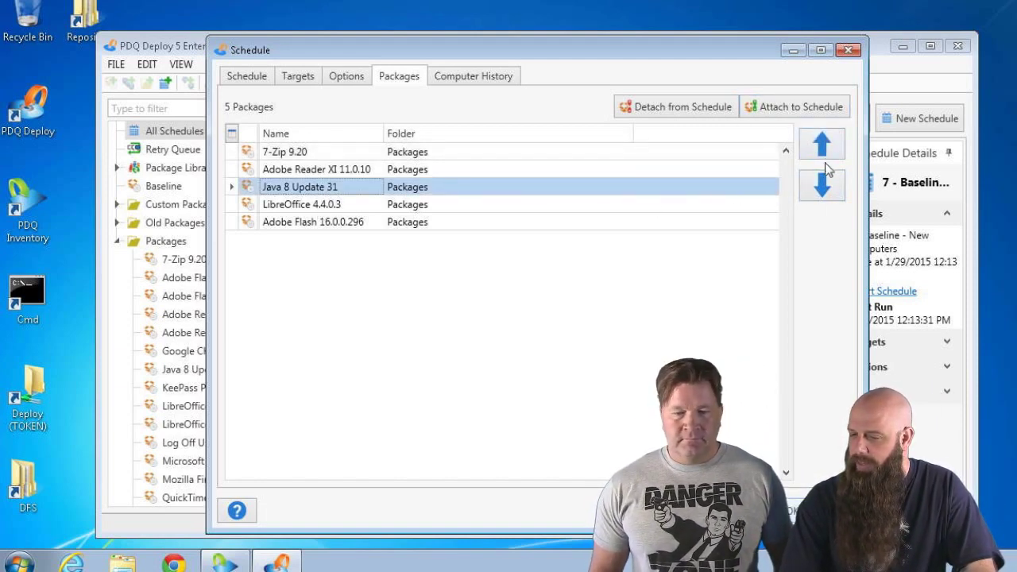
pyautogui.click(370, 223)
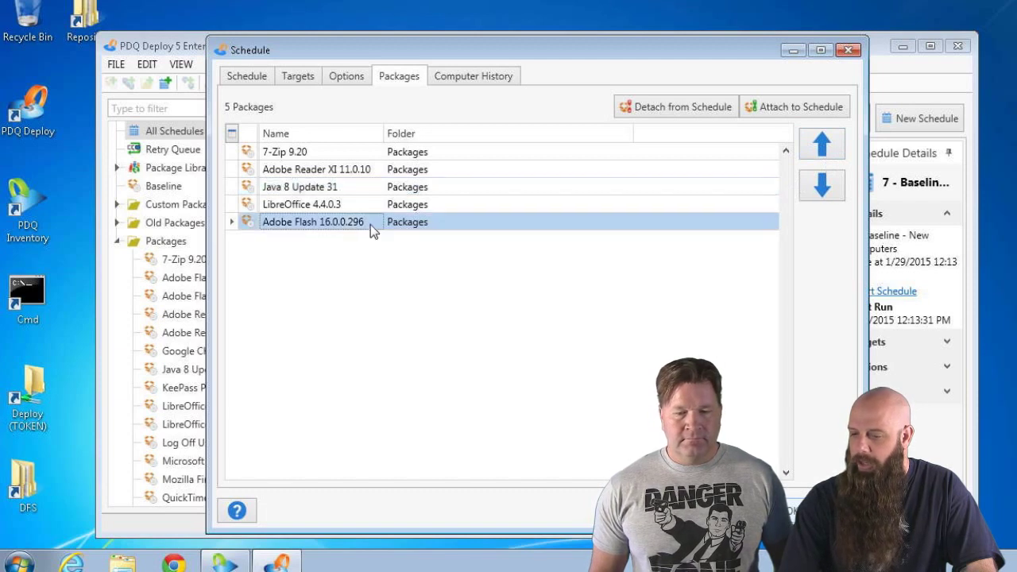
pyautogui.click(820, 150)
pyautogui.click(819, 151)
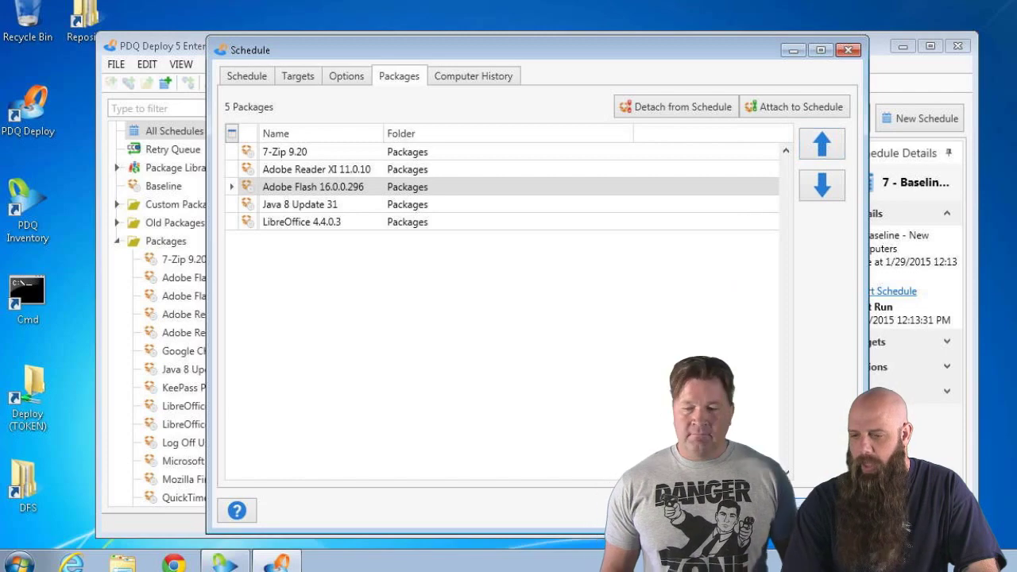
pyautogui.press('Escape')
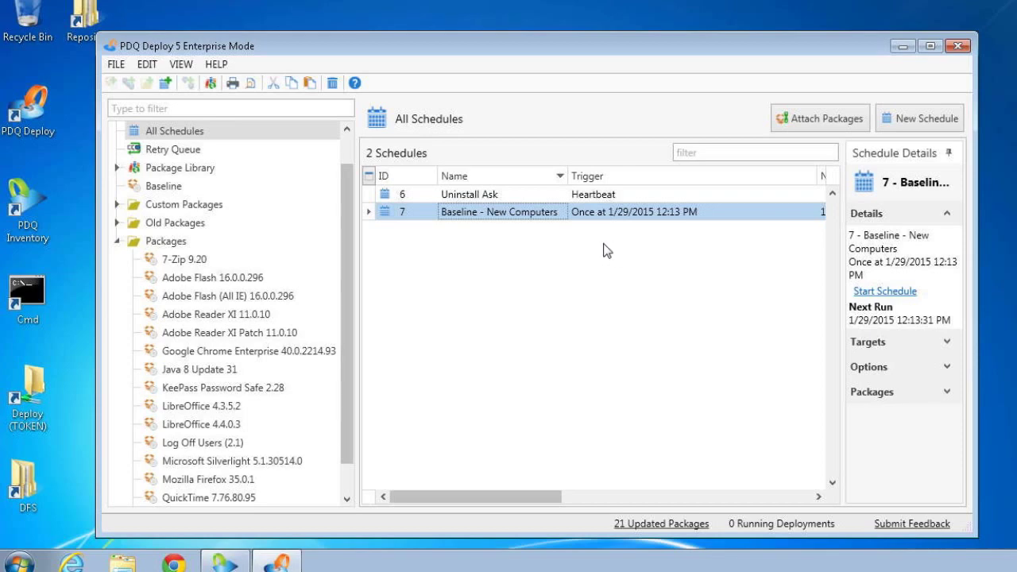
# Look at the Start Schedule choices for the Baseline - New Computers schedule, and dismiss them without starting anything.
pyautogui.rightClick(490, 222)
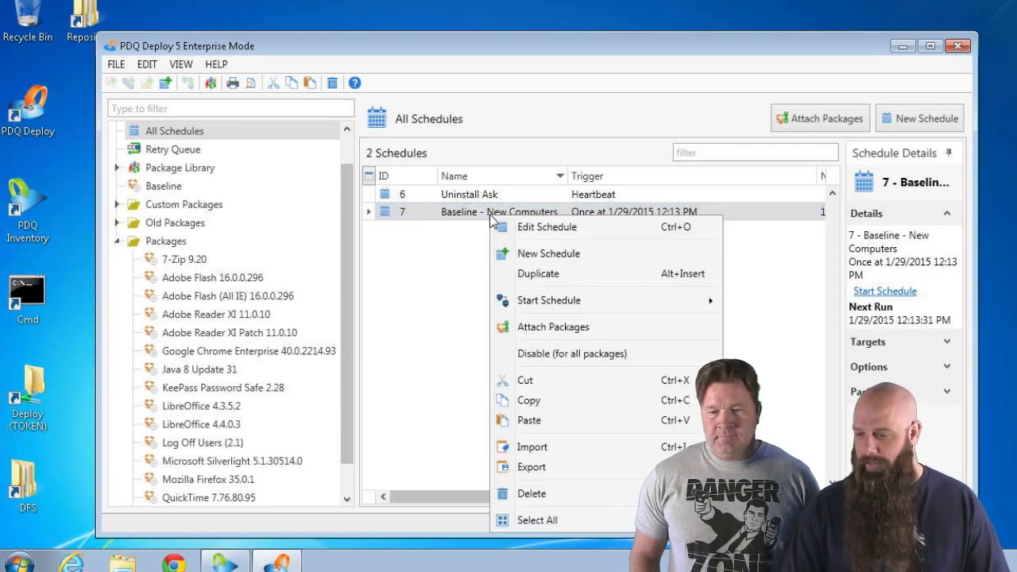
pyautogui.moveTo(541, 304)
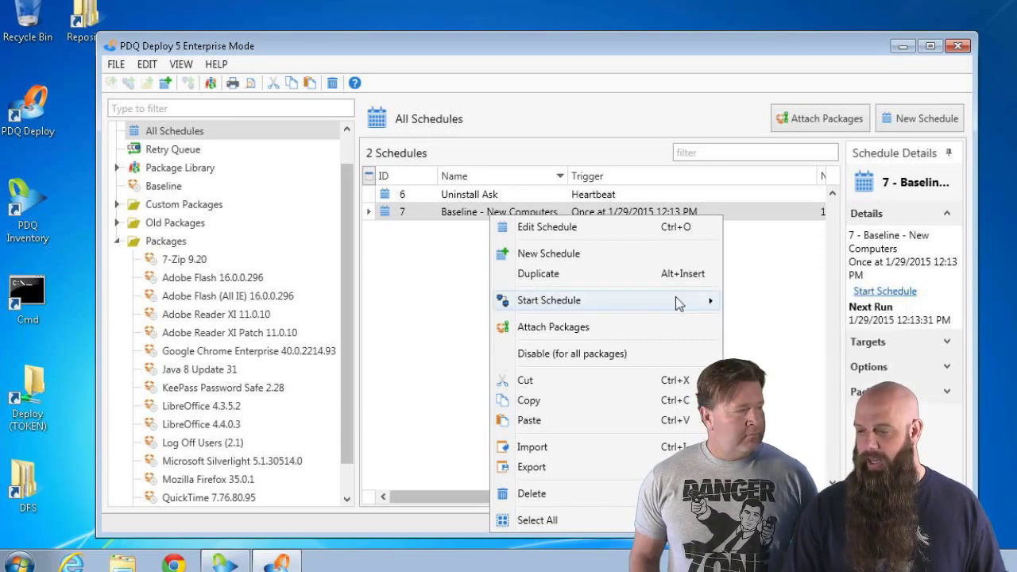
pyautogui.moveTo(695, 304)
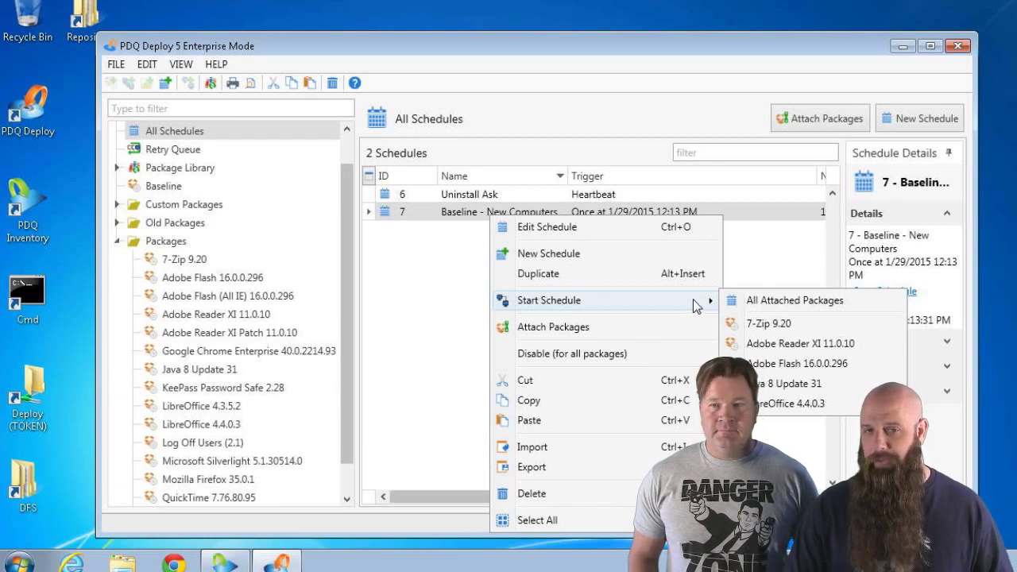
pyautogui.click(648, 120)
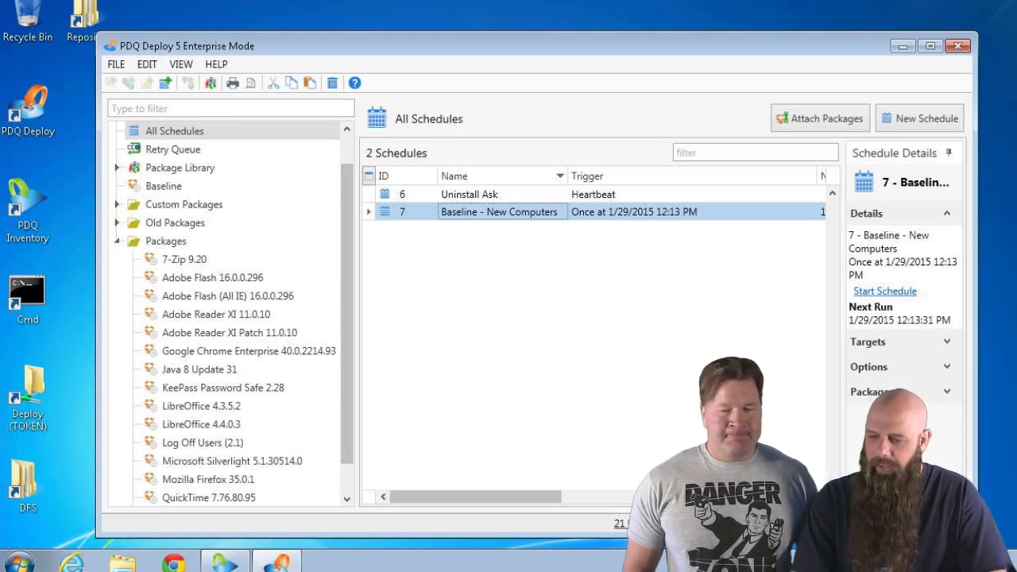
# Replace the Baseline - New Computers schedule's New Computers container target with the computer puddy, and save the schedule.
pyautogui.doubleClick(449, 211)
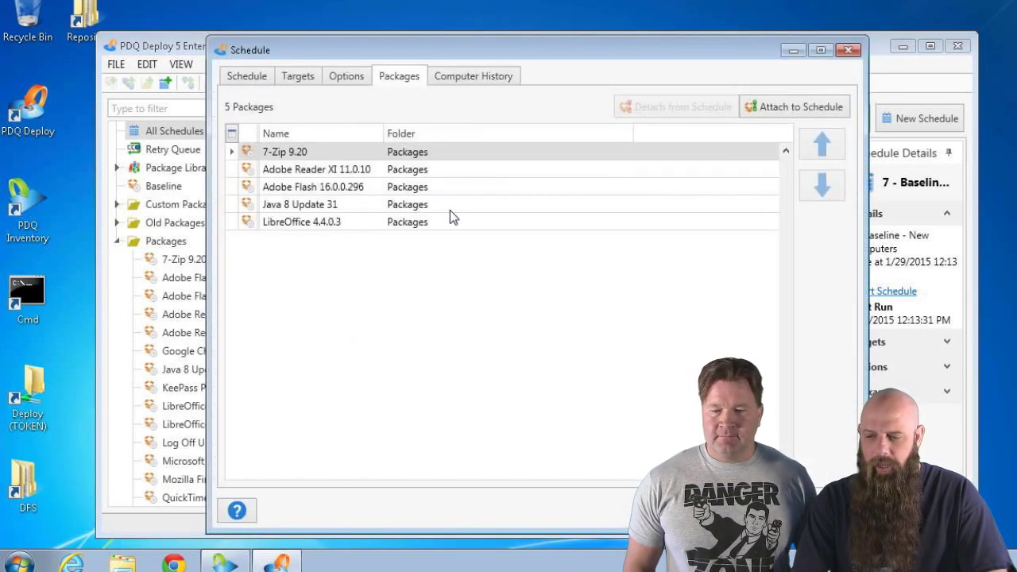
pyautogui.click(300, 82)
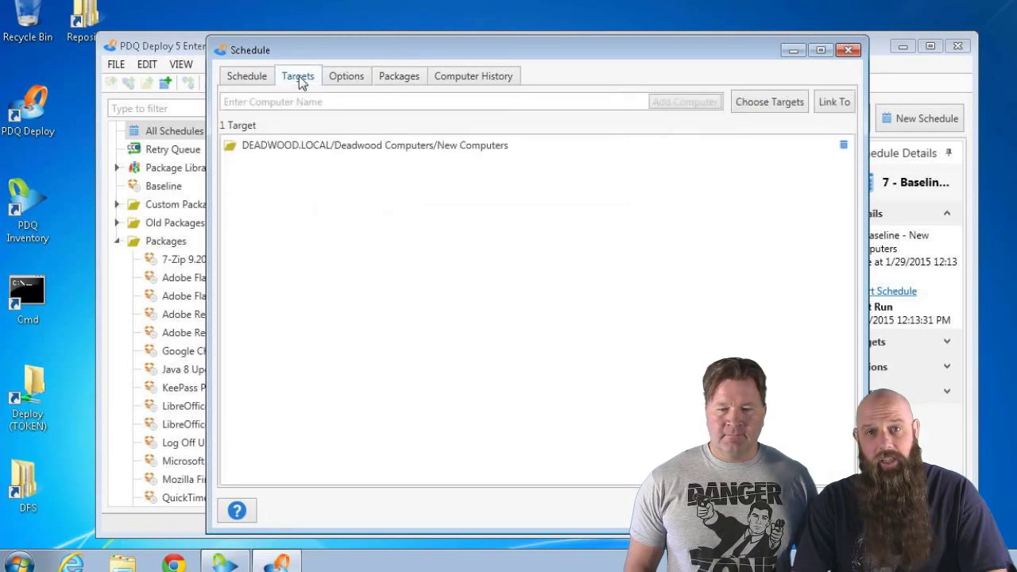
pyautogui.click(843, 146)
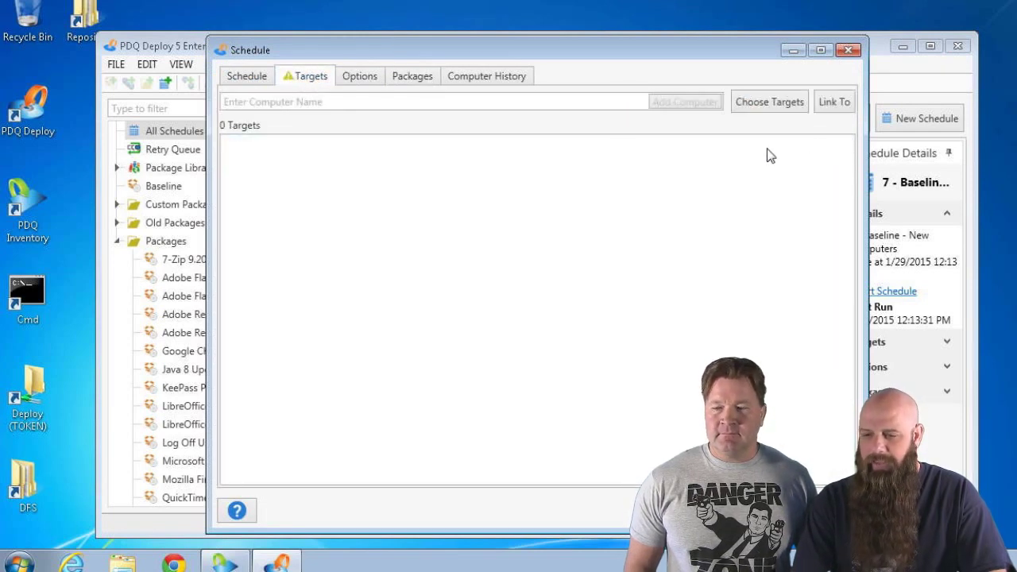
pyautogui.click(256, 106)
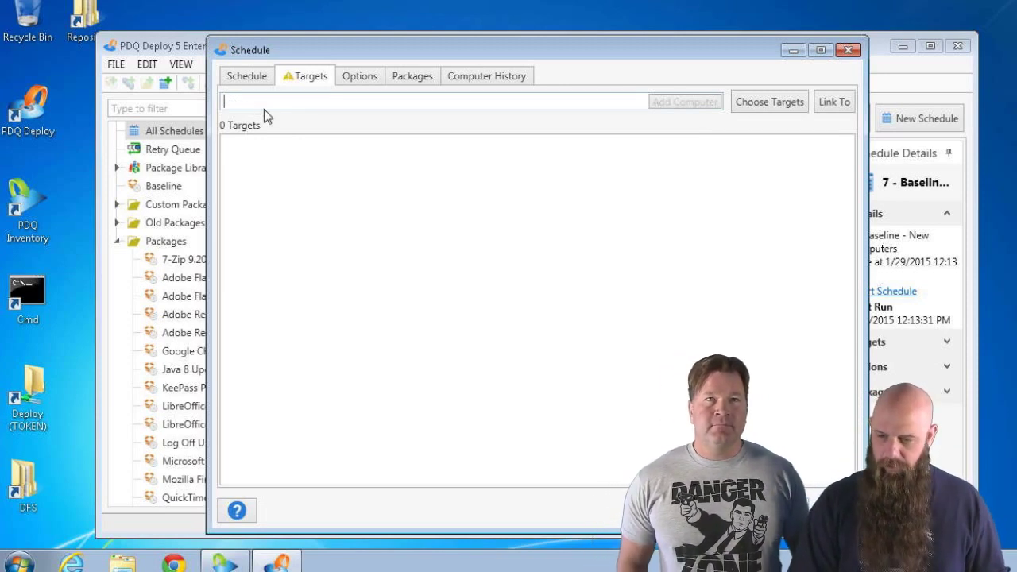
pyautogui.write('puddy')
pyautogui.press('Return')
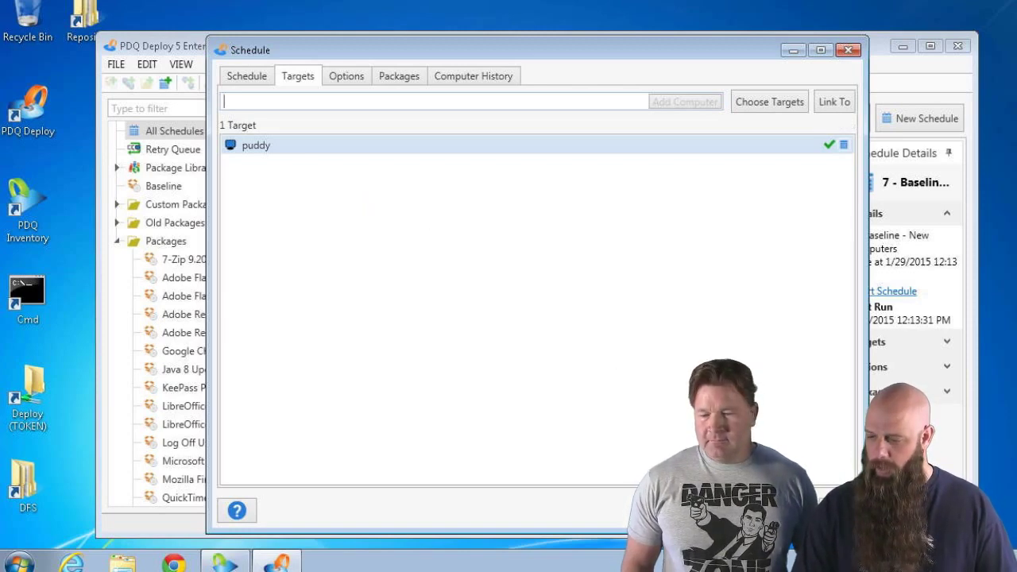
pyautogui.click(794, 510)
# Start the Baseline - New Computers schedule immediately for all attached packages.
pyautogui.rightClick(450, 211)
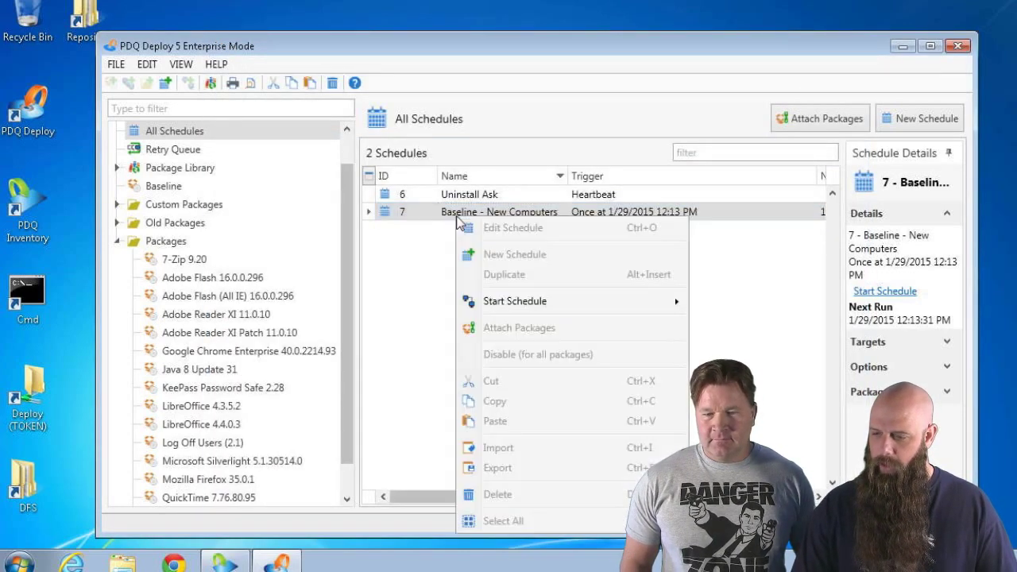
pyautogui.moveTo(508, 304)
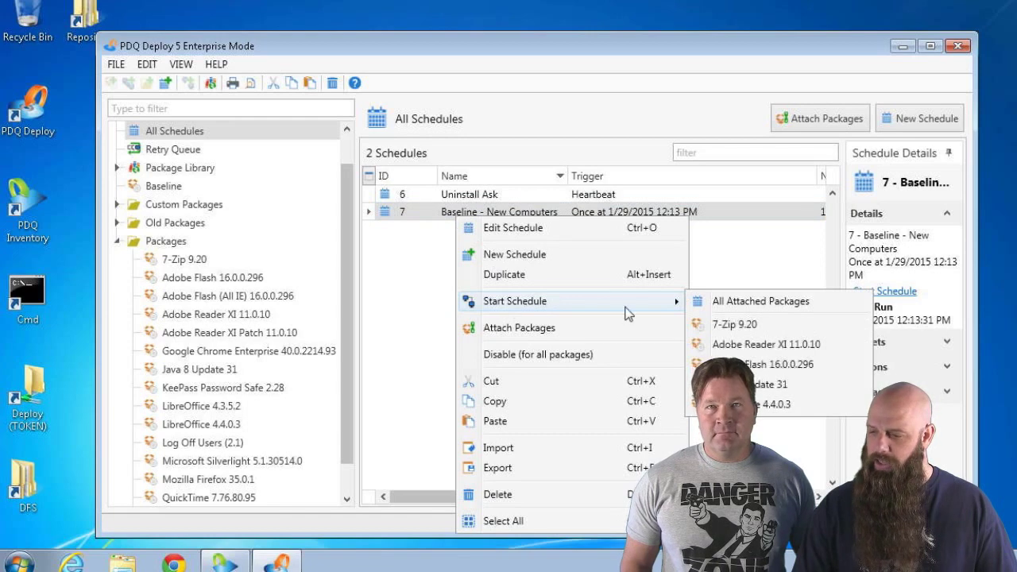
pyautogui.click(757, 311)
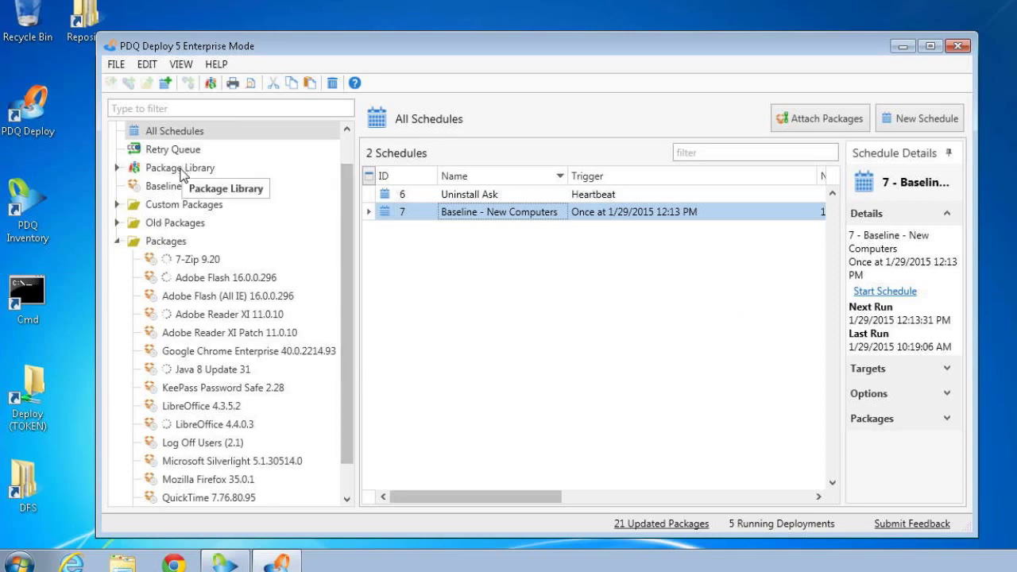
# Show all deployments and examine the 7-Zip 9.20 deployment and the older entries in the list.
pyautogui.scroll(1, 262, 160)
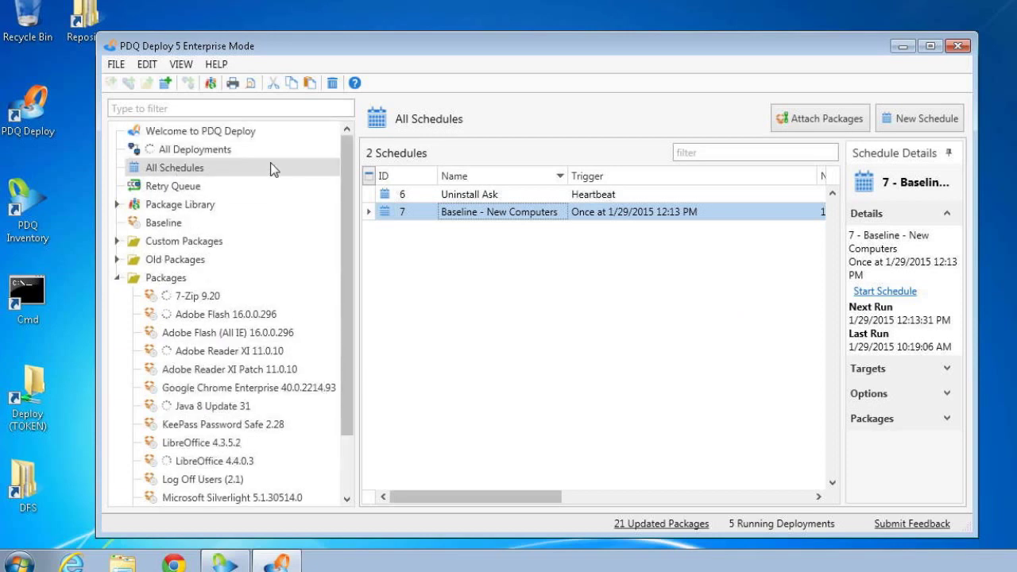
pyautogui.click(211, 146)
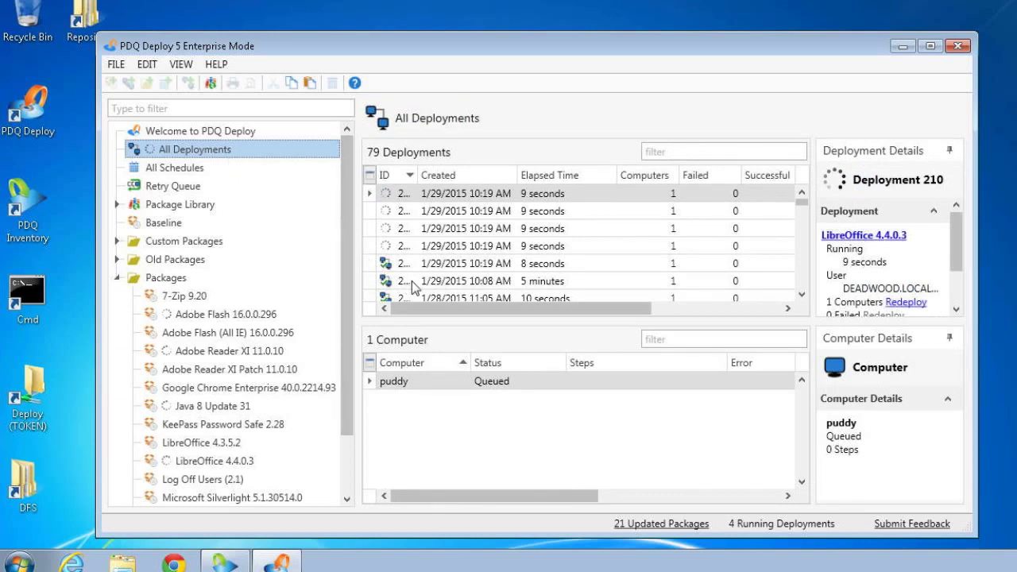
pyautogui.click(429, 264)
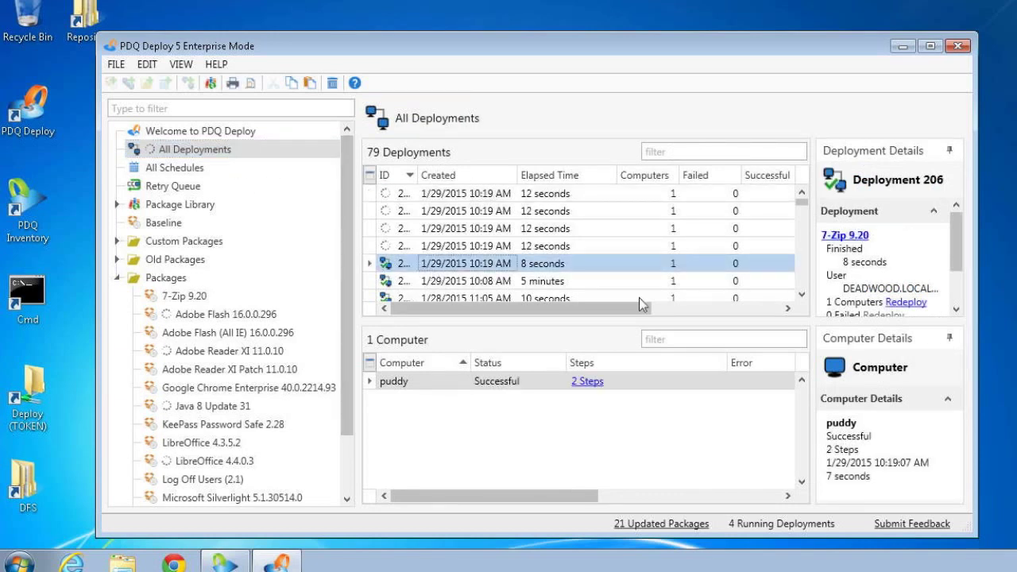
pyautogui.scroll(-1, 627, 266)
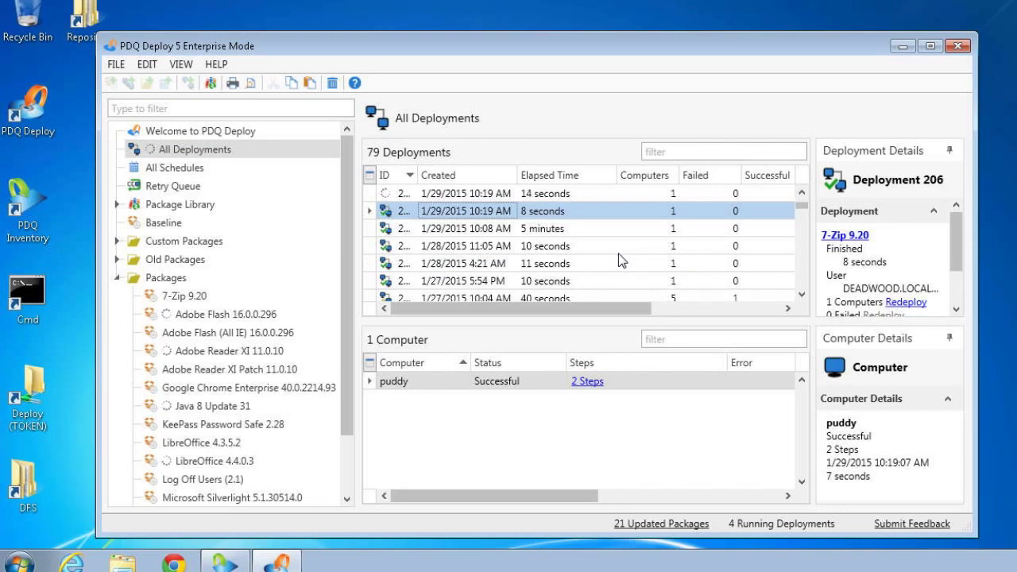
pyautogui.scroll(-1, 616, 262)
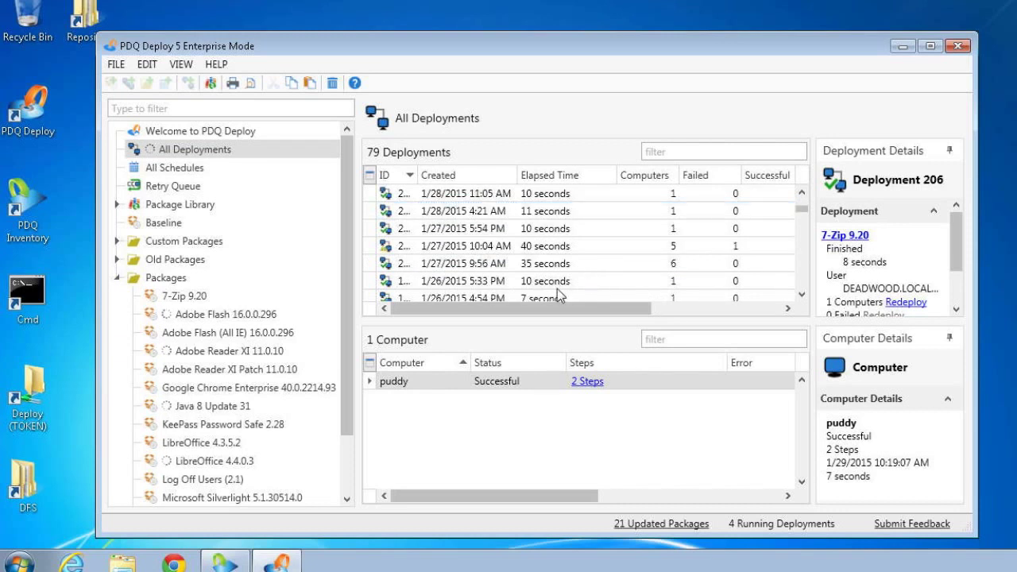
pyautogui.scroll(-1, 557, 282)
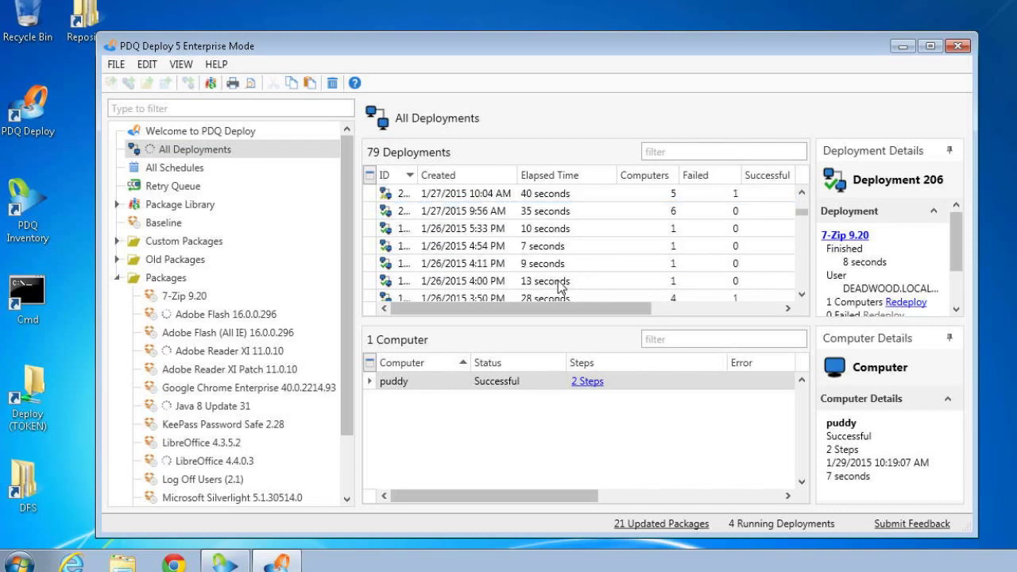
pyautogui.scroll(3, 560, 286)
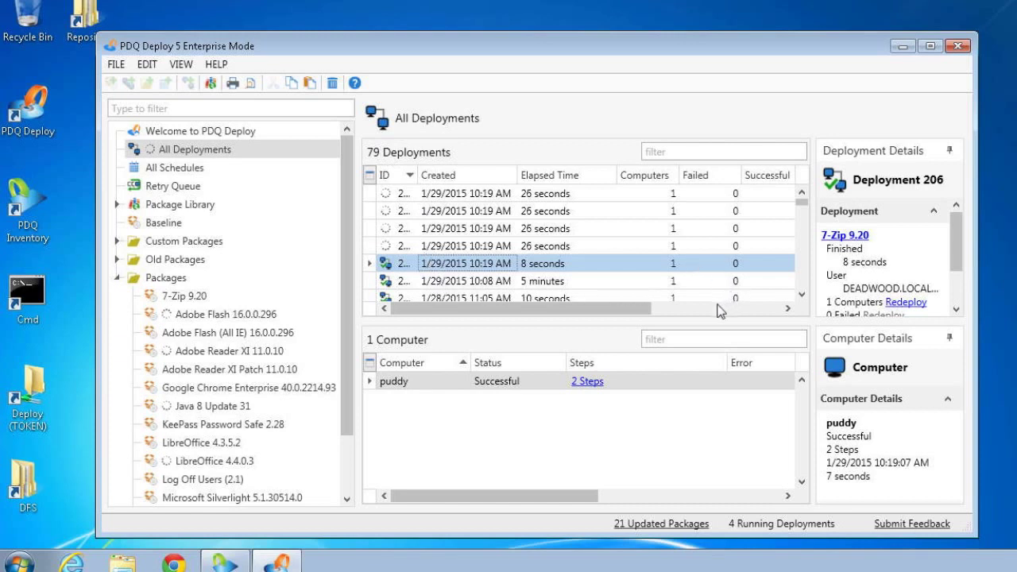
# Move the Package column in the deployments list so it directly follows Elapsed Time.
pyautogui.moveTo(638, 308); pyautogui.dragTo(690, 306)
pyautogui.moveTo(732, 174); pyautogui.dragTo(539, 177)
pyautogui.moveTo(517, 309); pyautogui.dragTo(438, 310)
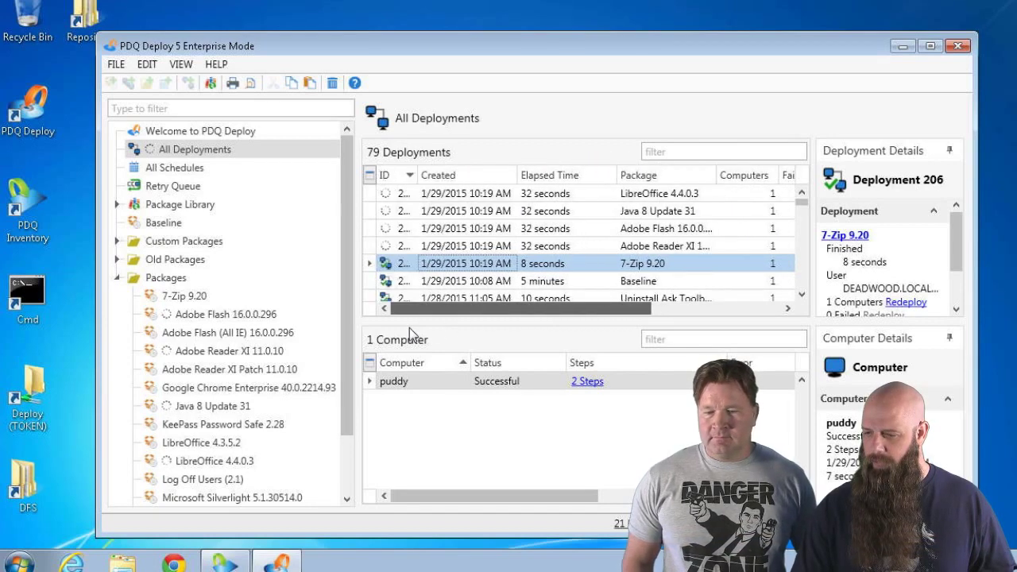
# Check the computer status of the Baseline deployment and of the Adobe Reader XI 11.0.10 deployment.
pyautogui.click(625, 283)
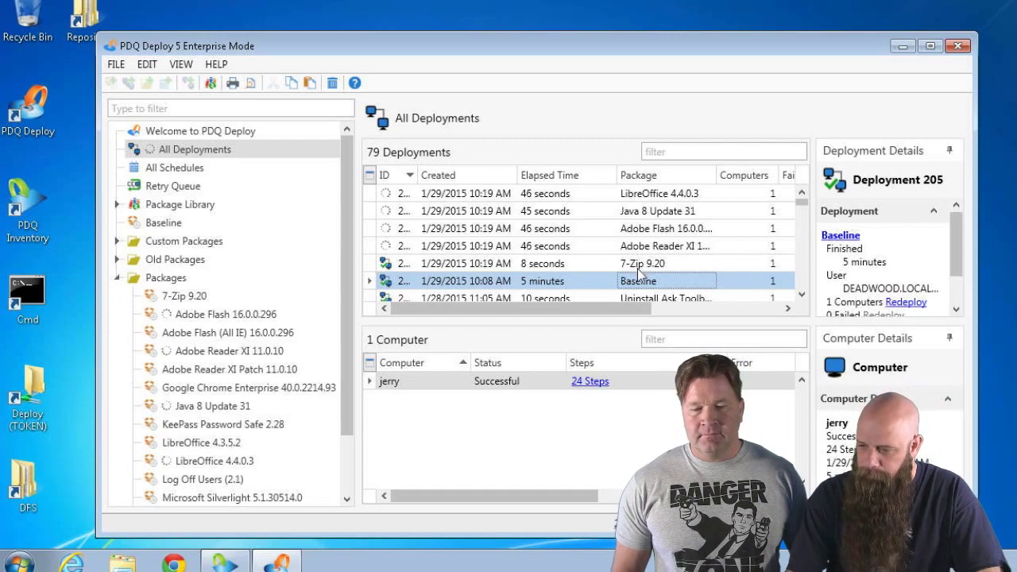
pyautogui.click(519, 253)
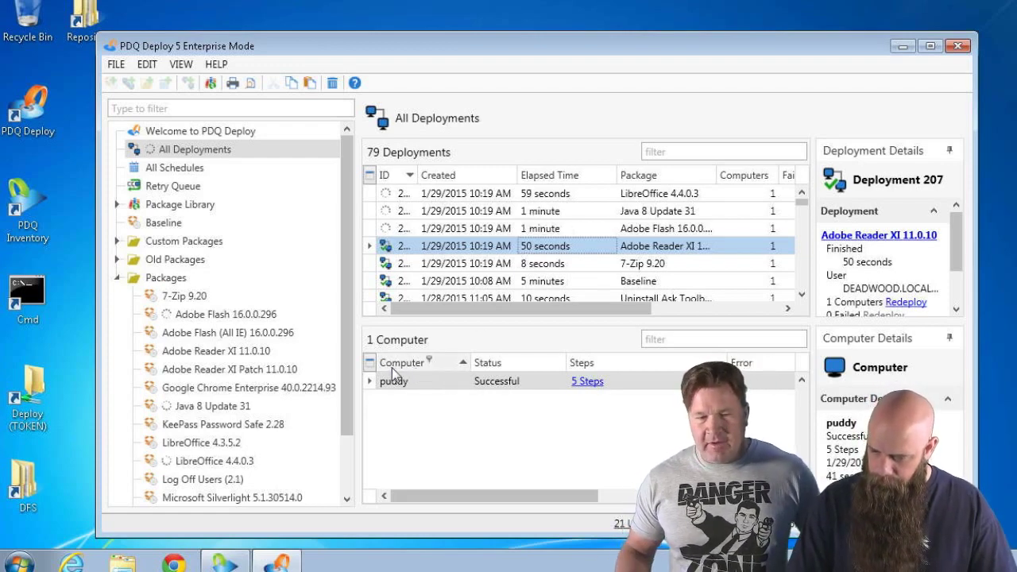
# Open the Mozilla Firefox 35.0.1 package for editing and select its Copy mozilla.cfg (64-bit) step.
pyautogui.moveTo(355, 344); pyautogui.dragTo(357, 381)
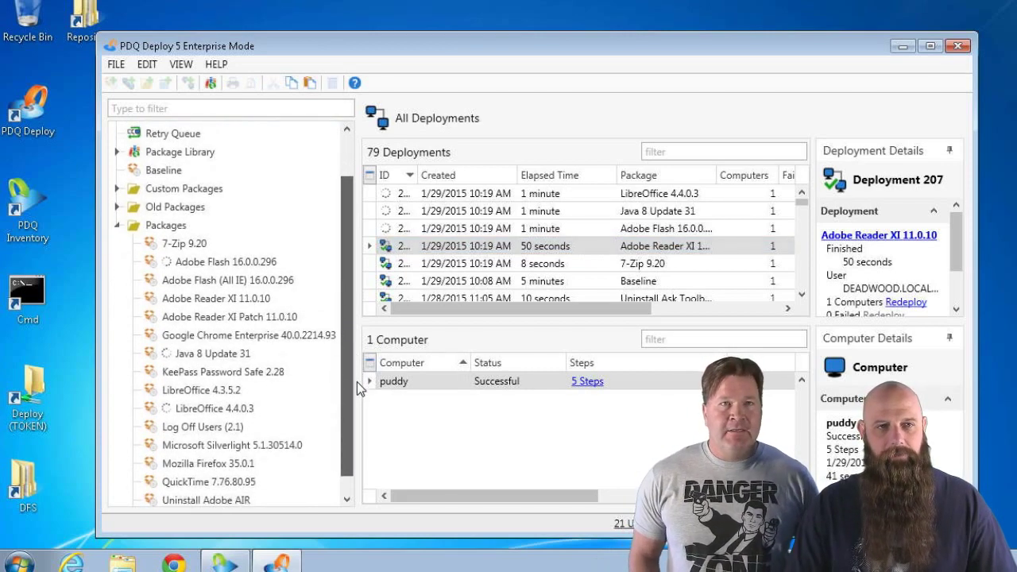
pyautogui.doubleClick(193, 463)
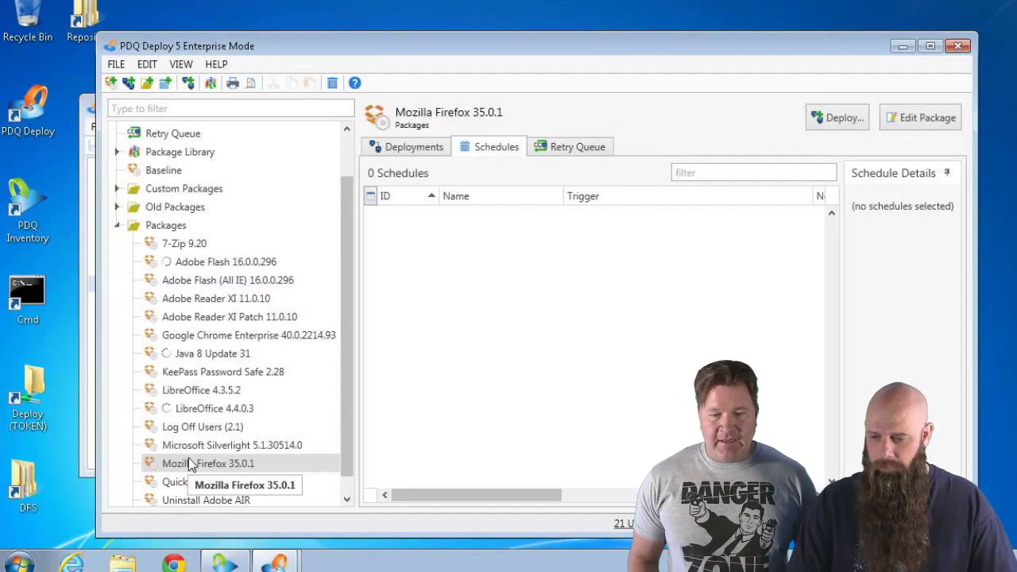
pyautogui.moveTo(274, 560)
pyautogui.click(292, 529)
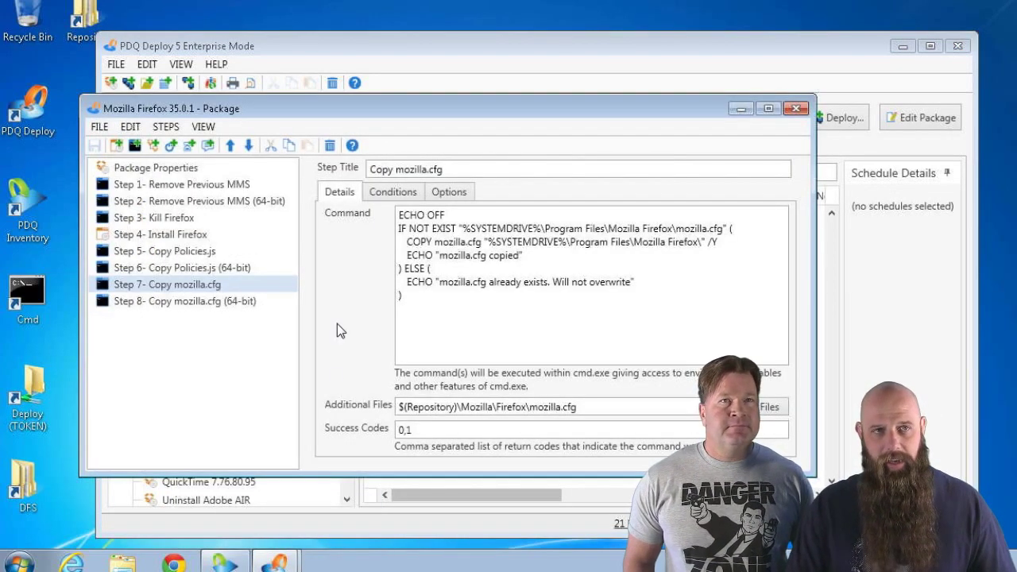
pyautogui.click(207, 303)
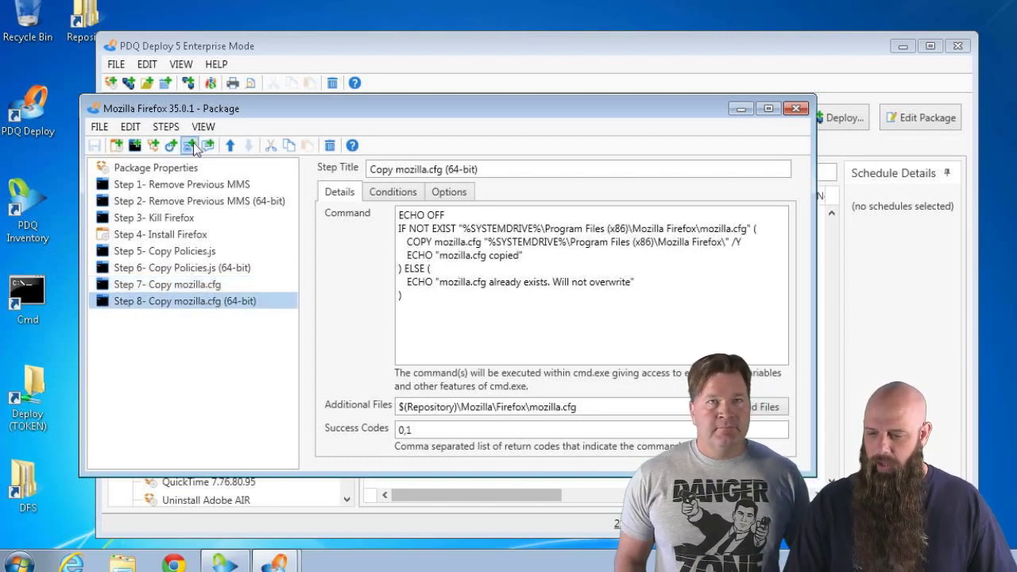
# Add Adobe Flash 16.0.0.296 as a nested package step at the end of the Firefox package, then save and close it.
pyautogui.click(152, 147)
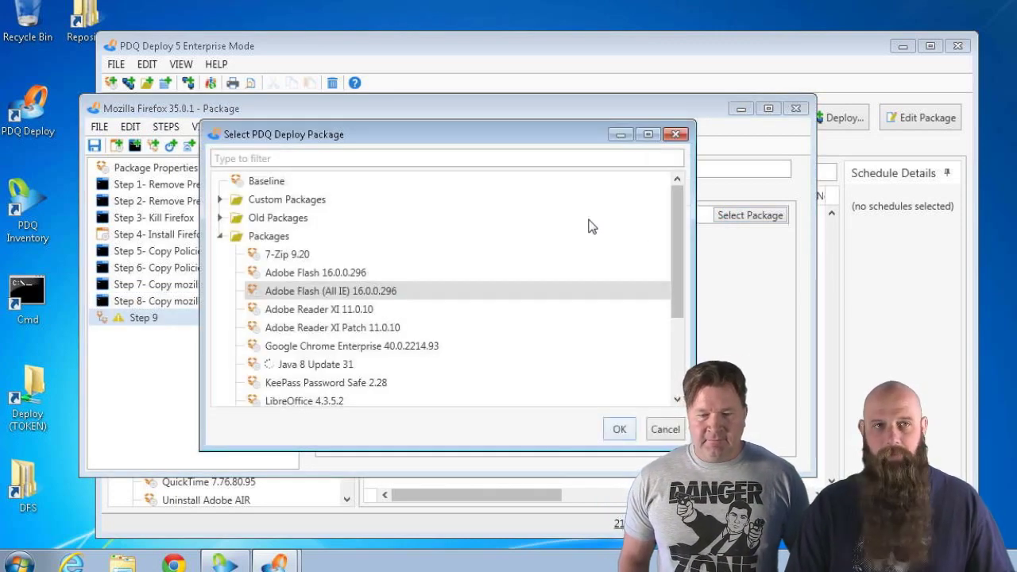
pyautogui.click(313, 275)
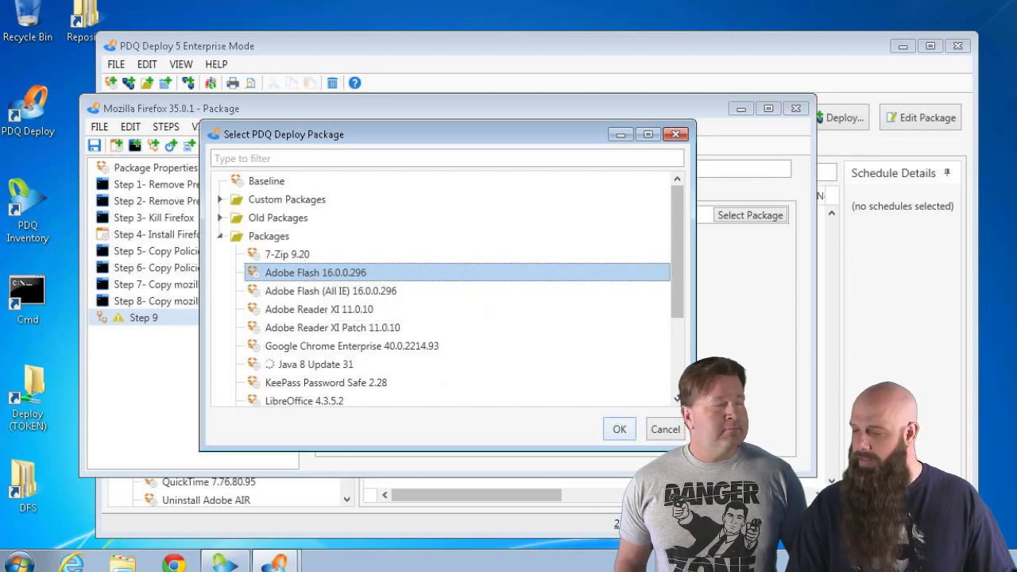
pyautogui.click(626, 429)
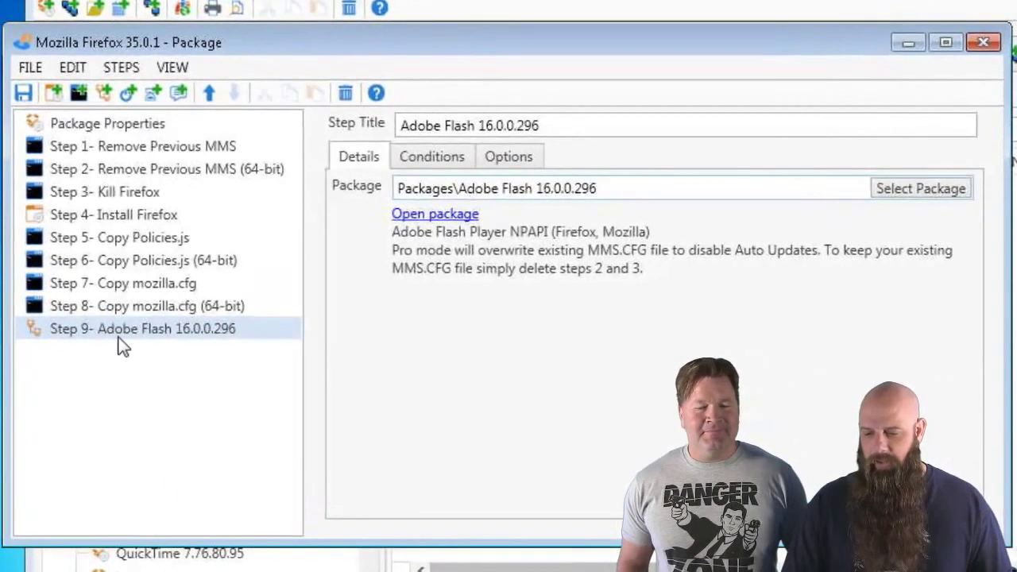
pyautogui.click(23, 93)
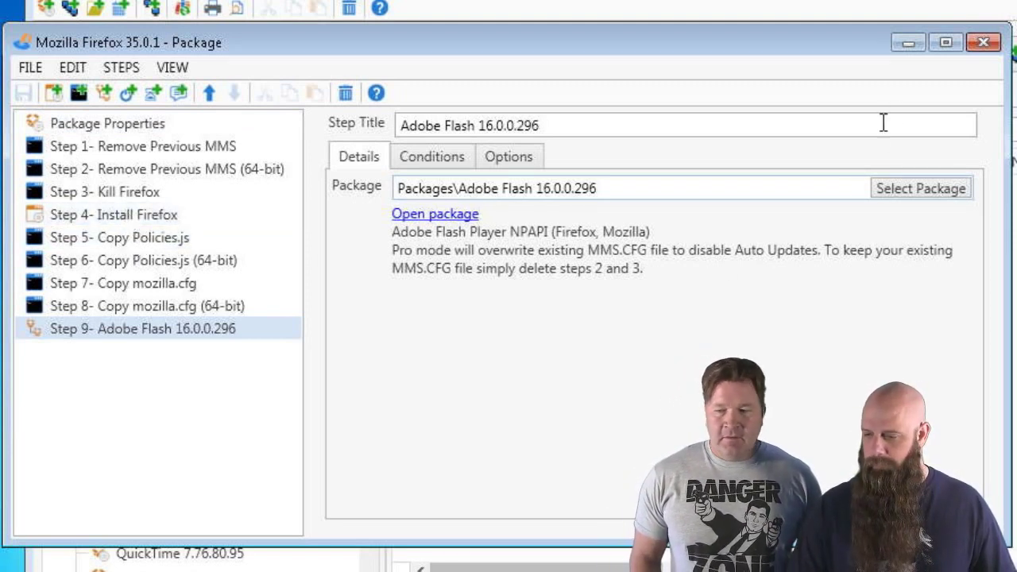
pyautogui.click(991, 49)
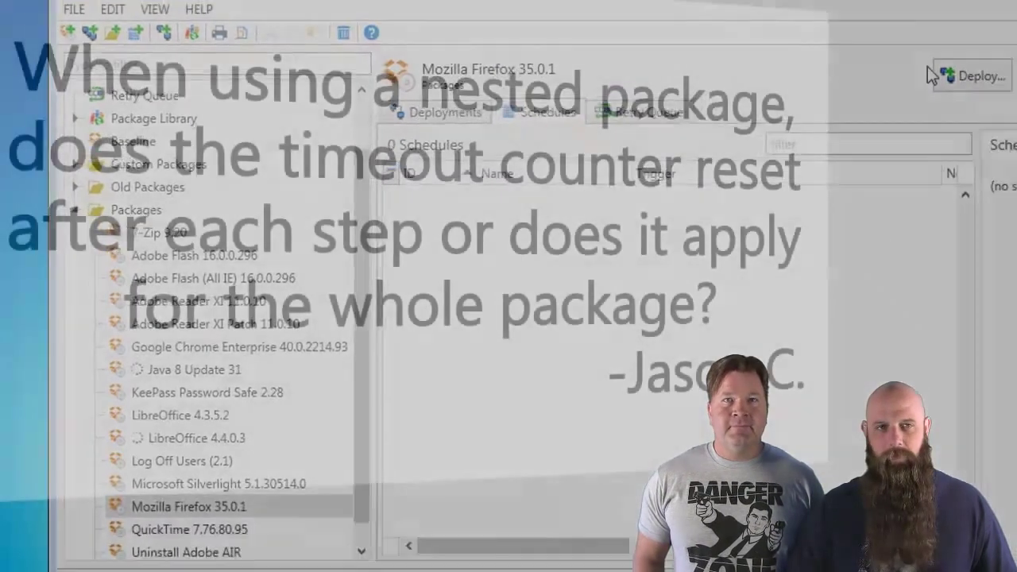
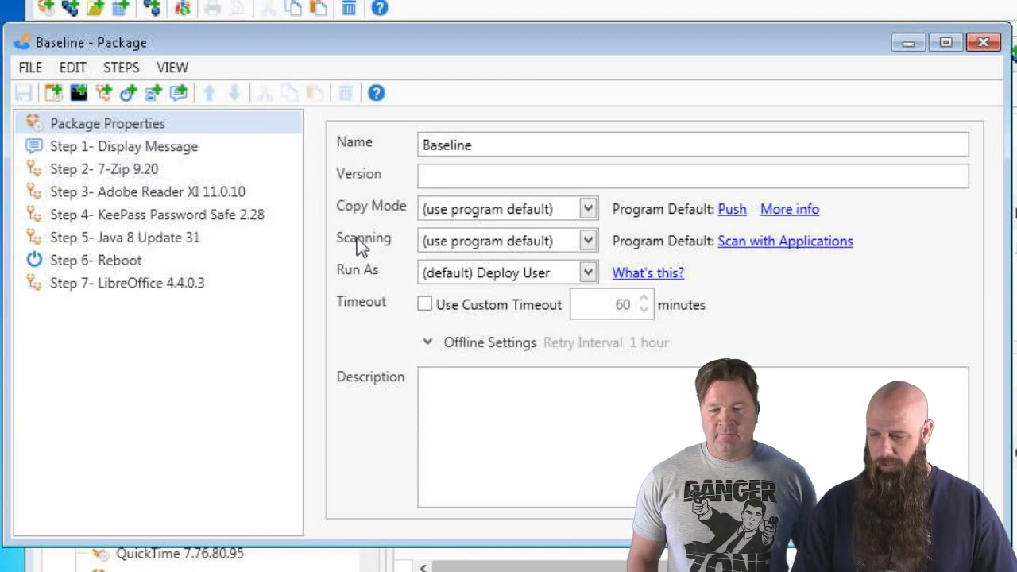
# Give the Baseline package a custom timeout of 180 minutes, then save and close the package.
pyautogui.click(425, 304)
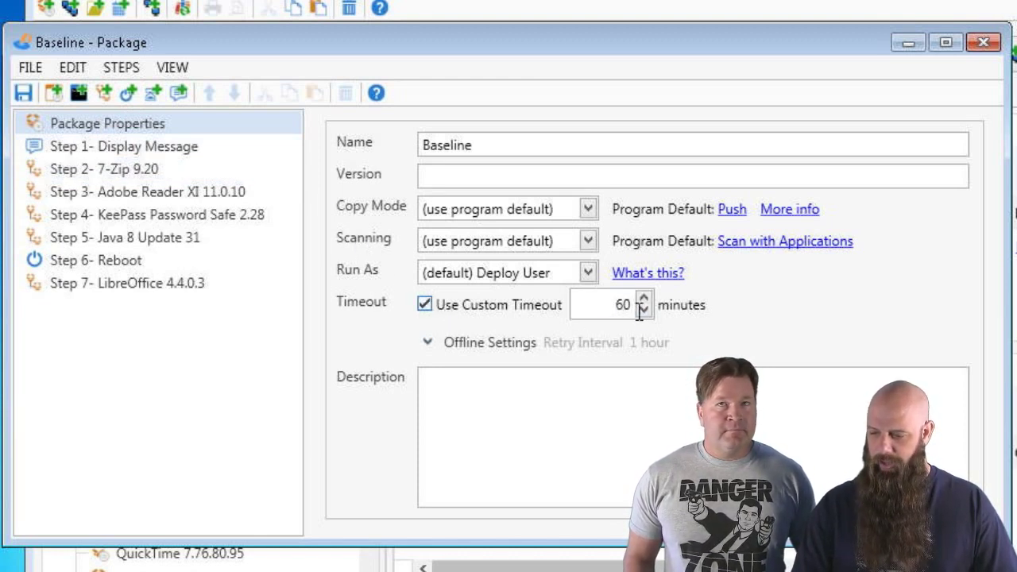
pyautogui.moveTo(639, 311); pyautogui.dragTo(618, 292)
pyautogui.press('BackSpace')
pyautogui.write('1801')
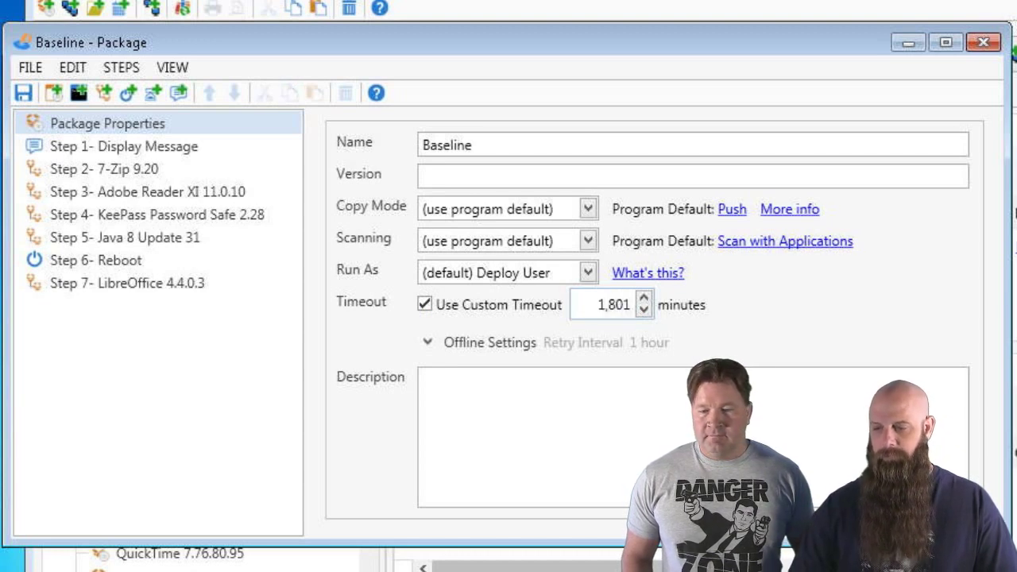
pyautogui.press('BackSpace')
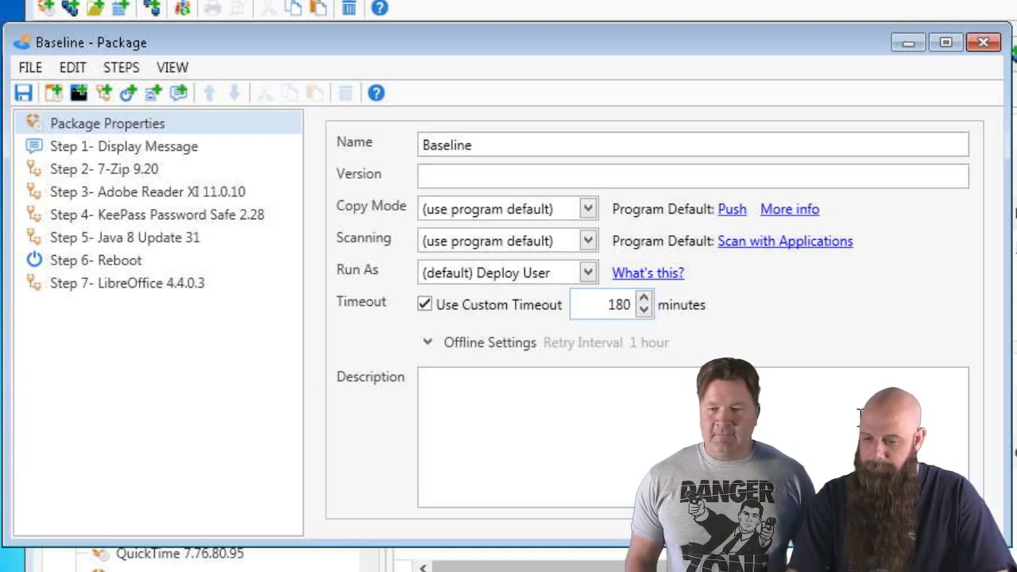
pyautogui.click(28, 90)
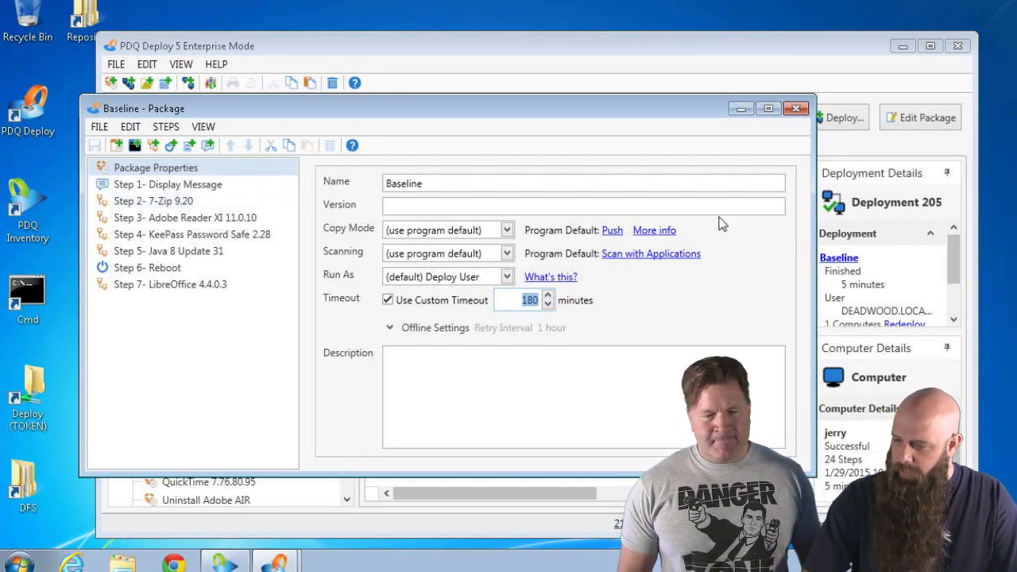
pyautogui.click(796, 109)
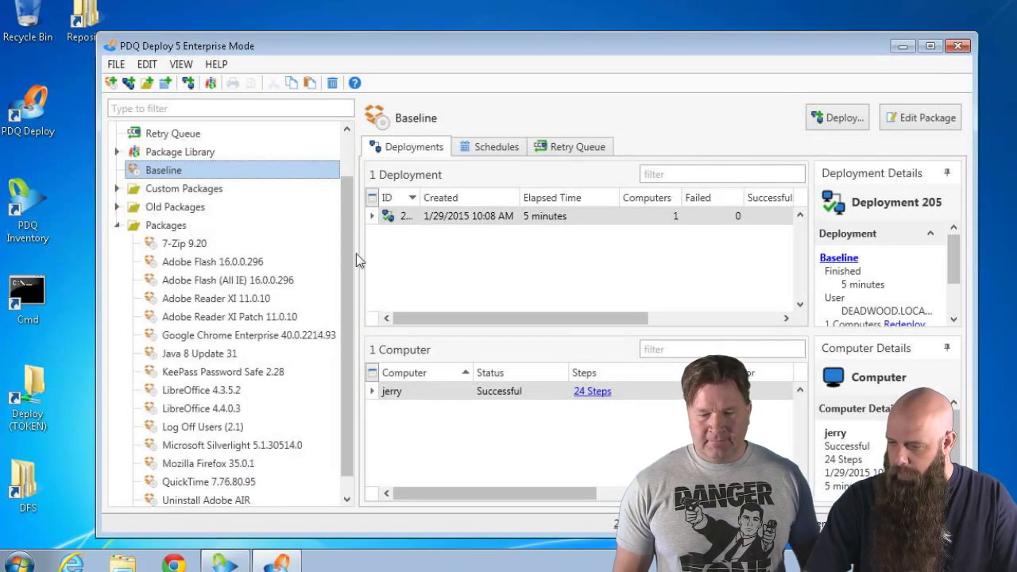
# Review the status of the finished Baseline deployment and examine the run times and results of its nested steps.
pyautogui.scroll(1, 334, 147)
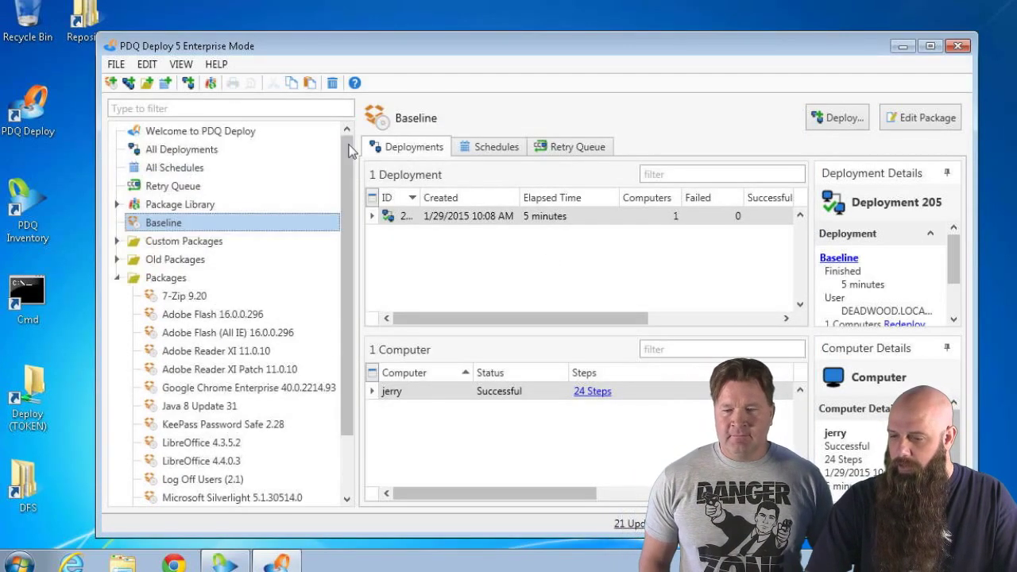
pyautogui.click(193, 151)
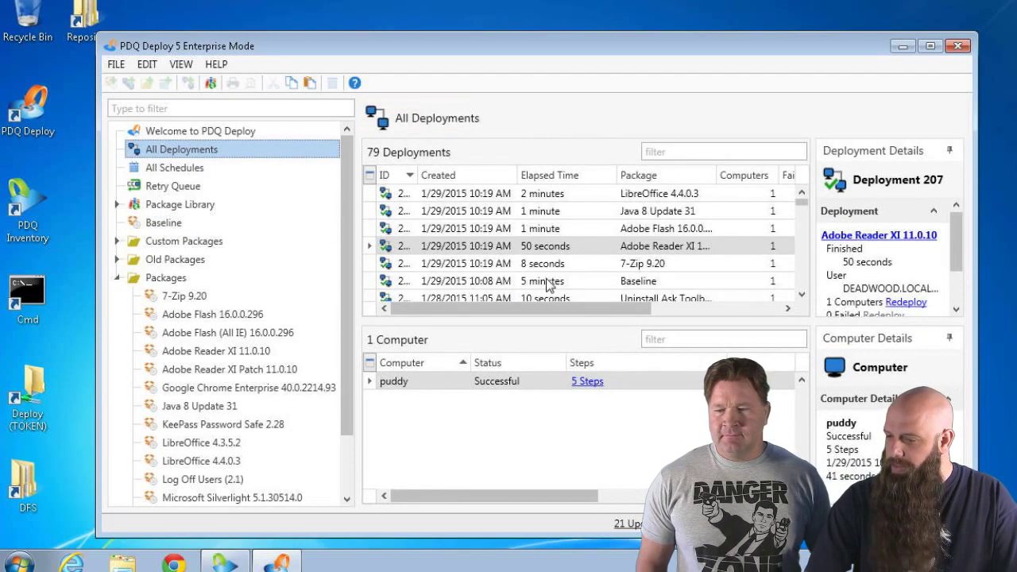
pyautogui.doubleClick(545, 280)
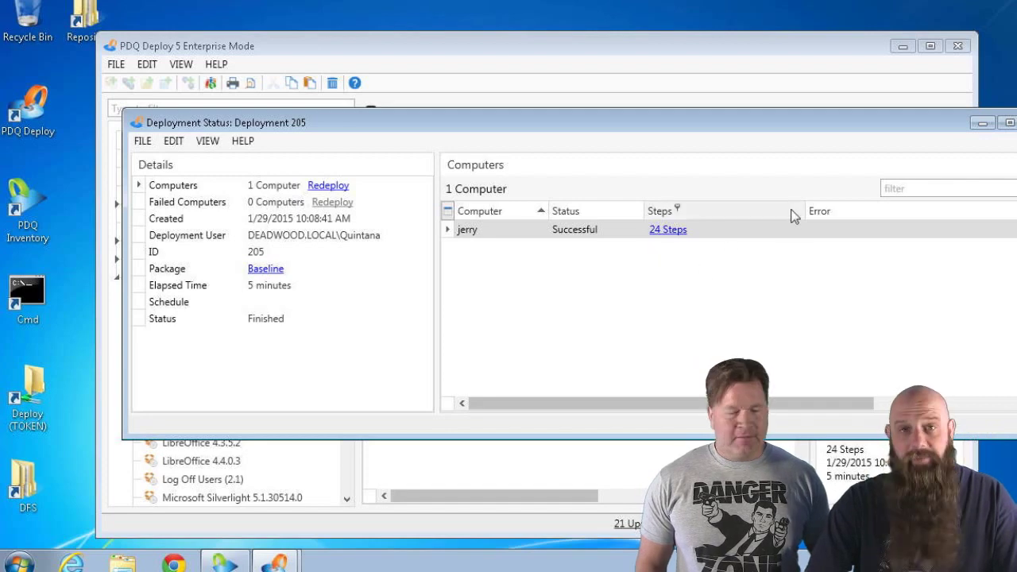
pyautogui.hotkey('alt', 'F4')
pyautogui.click(589, 381)
pyautogui.scroll(-5, 610, 293)
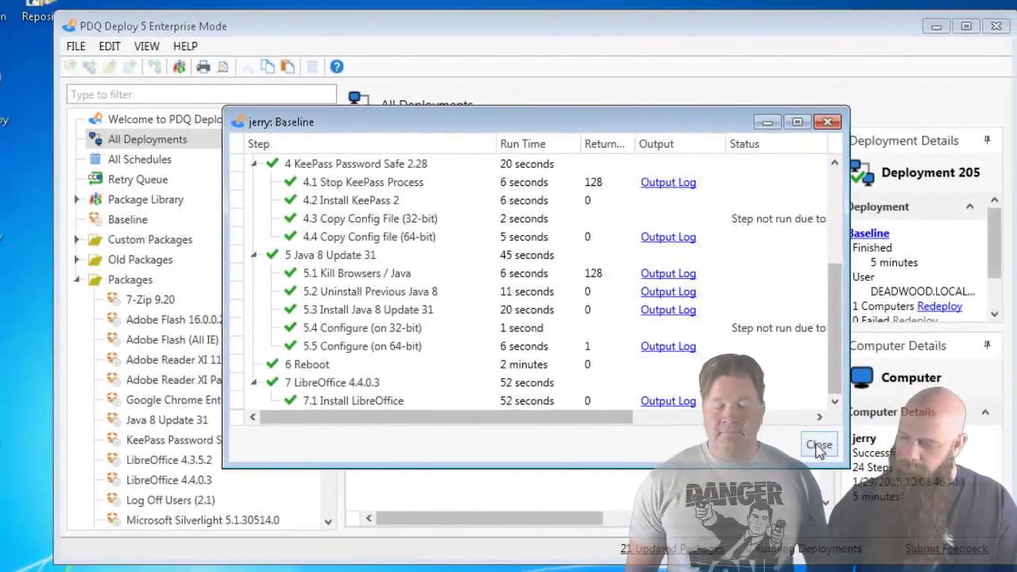
pyautogui.click(883, 489)
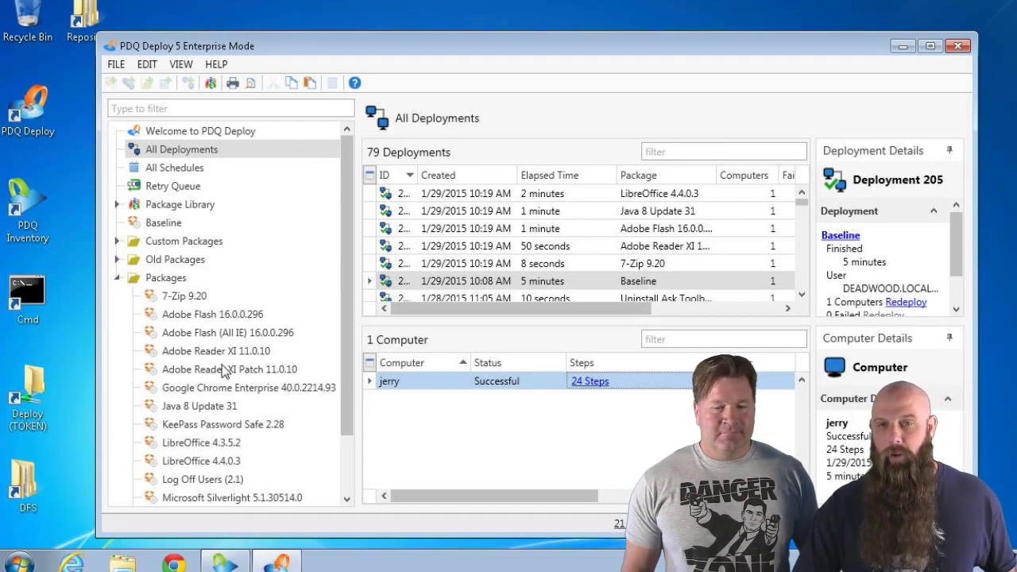
# View the multiple-package options for 7-Zip 9.20, Adobe Flash 16.0.0.296 and Adobe Reader XI 11.0.10, then select only Google Chrome Enterprise.
pyautogui.click(181, 299)
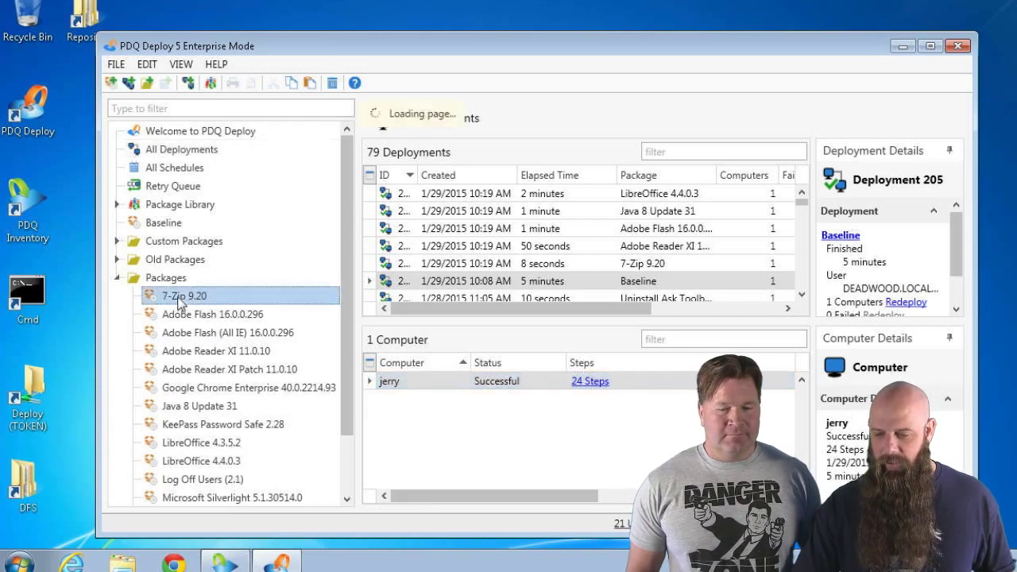
pyautogui.keyDown('shift'); pyautogui.click(183, 313); pyautogui.keyUp('shift')
pyautogui.keyDown('ctrl'); pyautogui.click(195, 352); pyautogui.keyUp('ctrl')
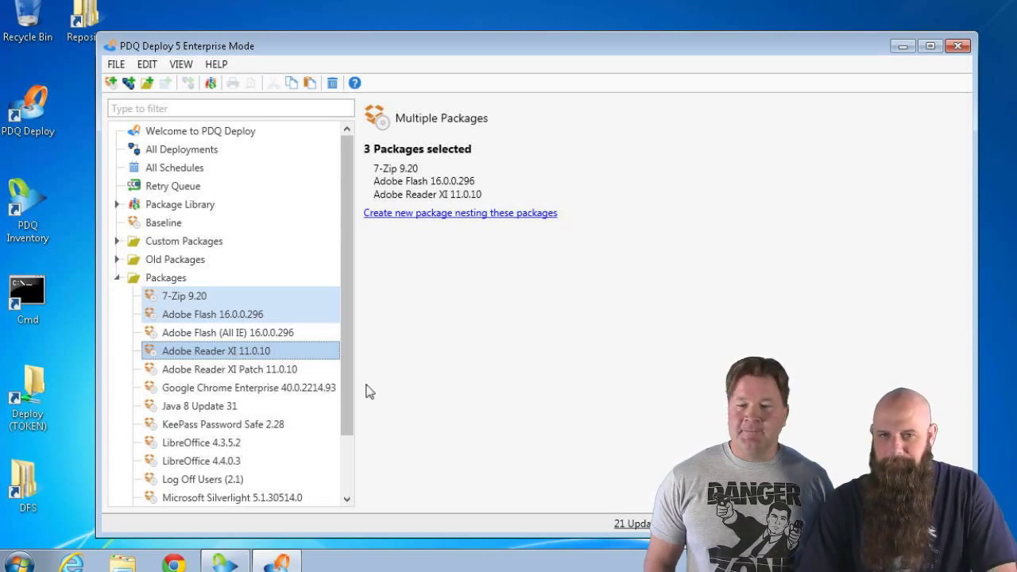
pyautogui.click(223, 391)
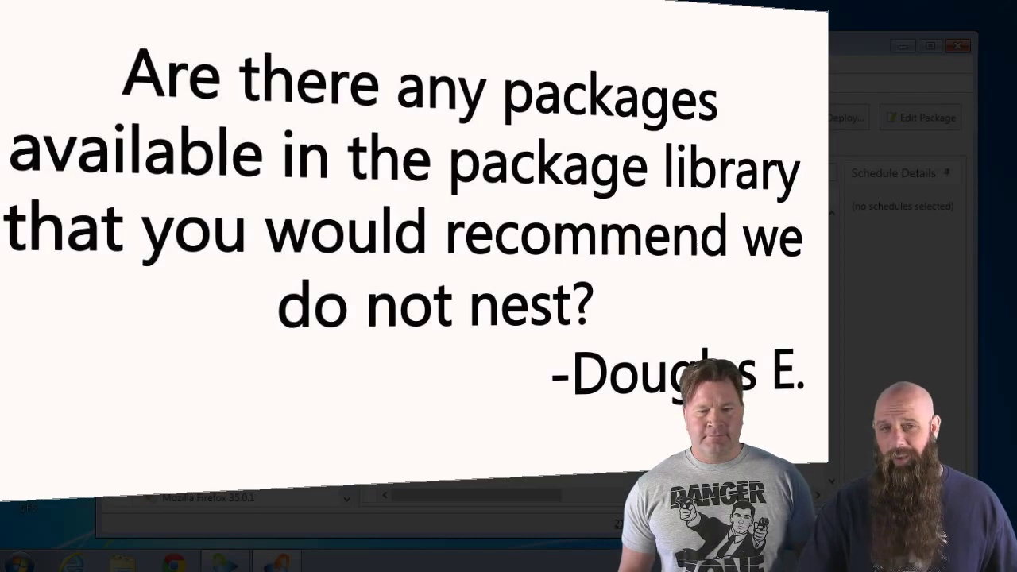
# Create an auto deployment for Java 8 (64-bit) from the Package Library with a new schedule named "Java 8 64-bit".
pyautogui.click(181, 204)
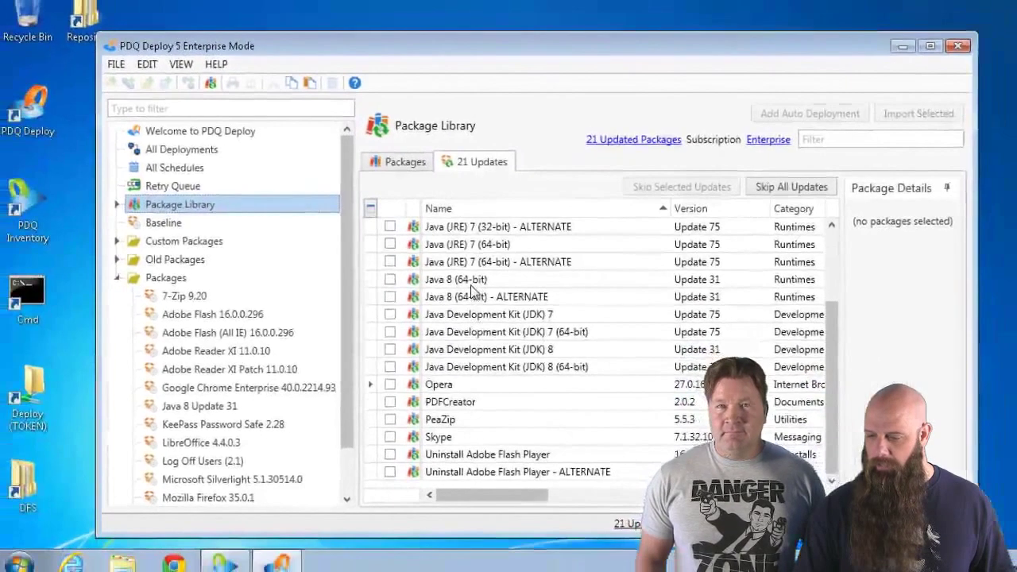
pyautogui.click(471, 284)
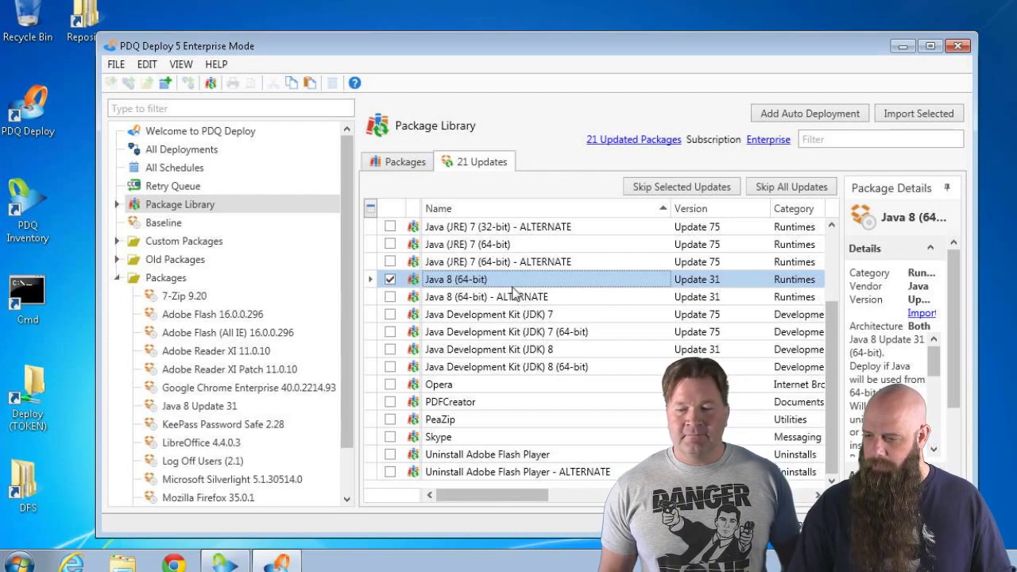
pyautogui.click(821, 116)
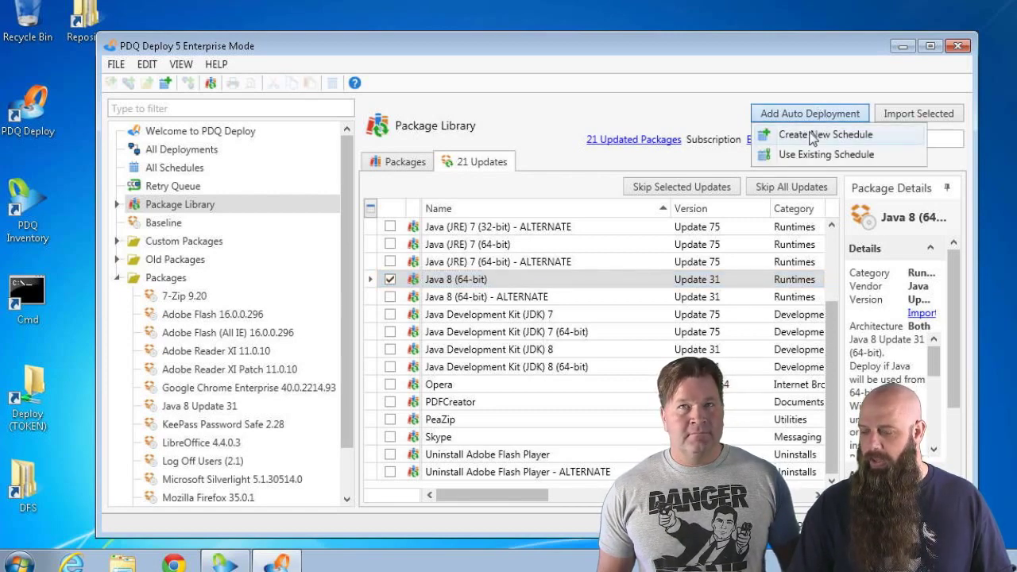
pyautogui.click(812, 139)
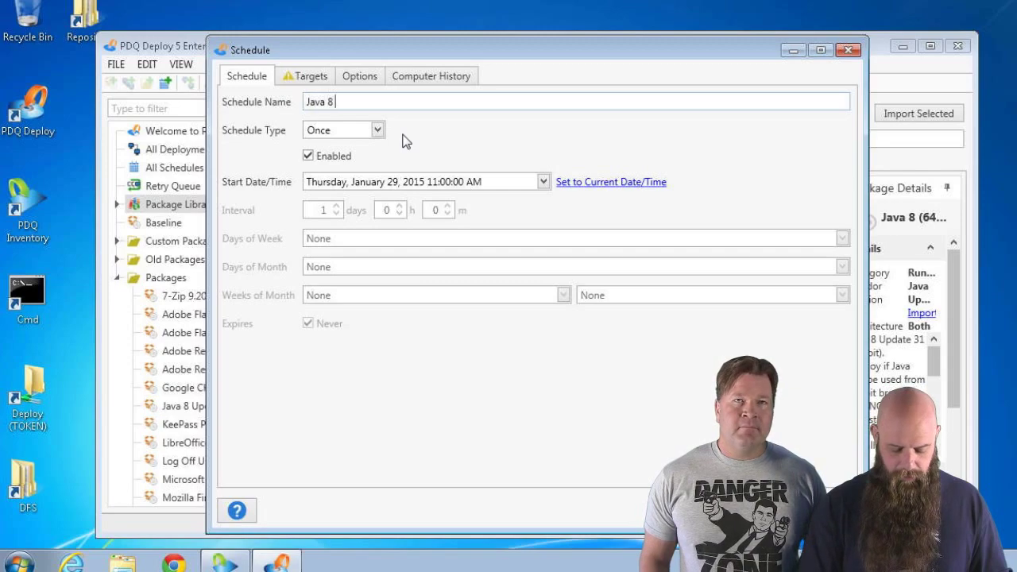
pyautogui.write('Java 8 64-')
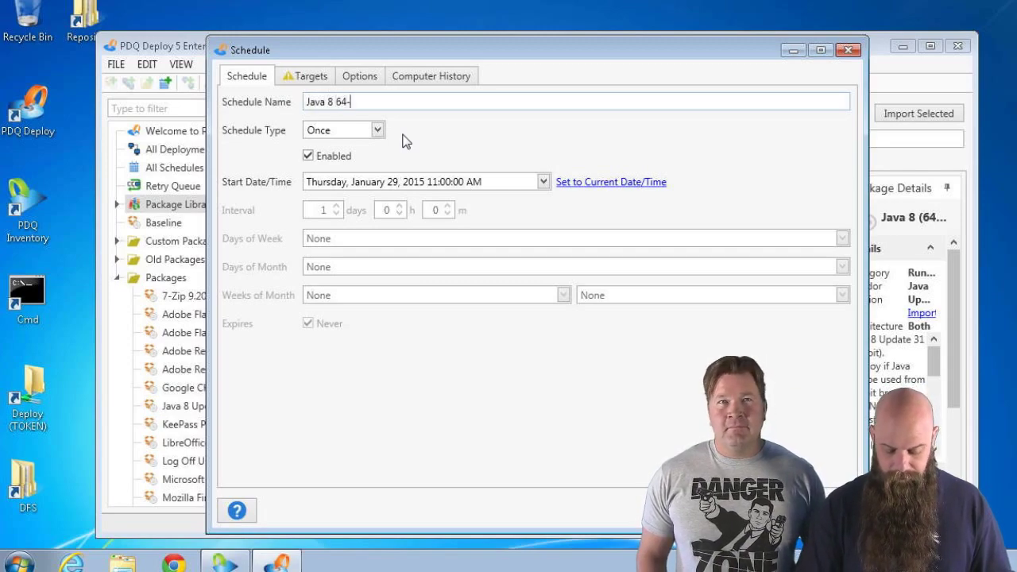
pyautogui.write('bit')
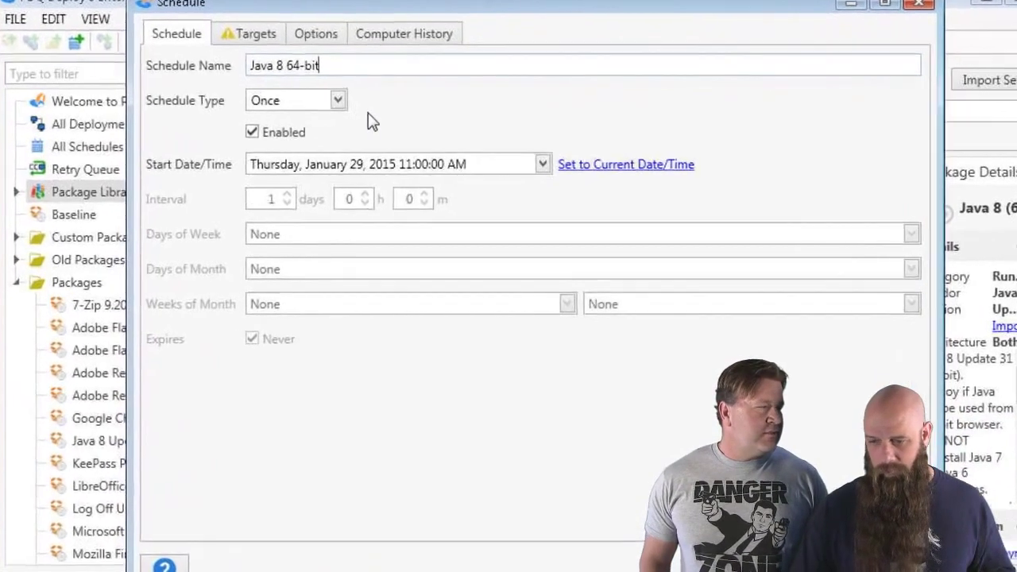
# Set the schedule type to Monthly, choosing Last for the days of the month and Last for the weeks of the month.
pyautogui.click(342, 104)
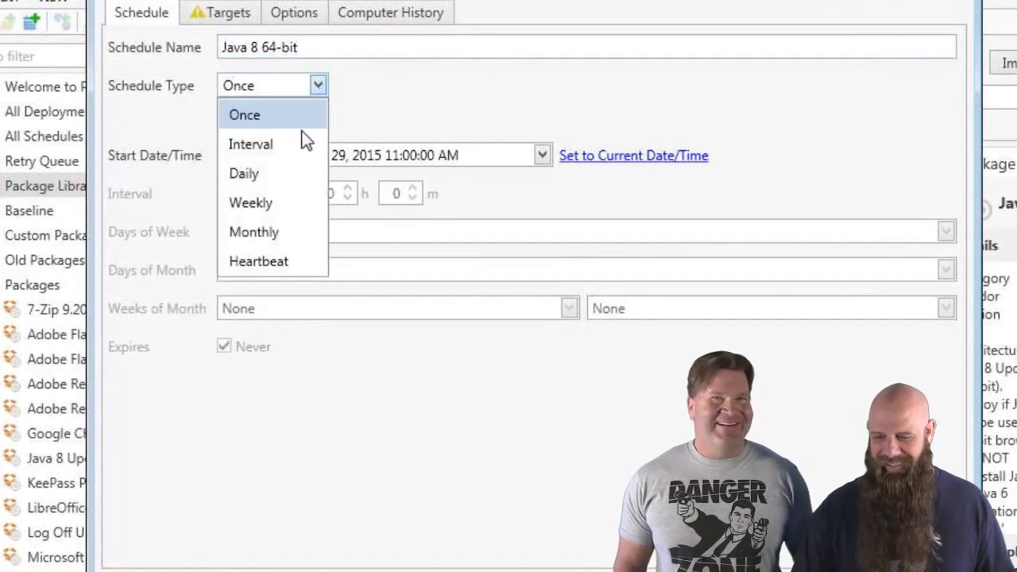
pyautogui.click(272, 238)
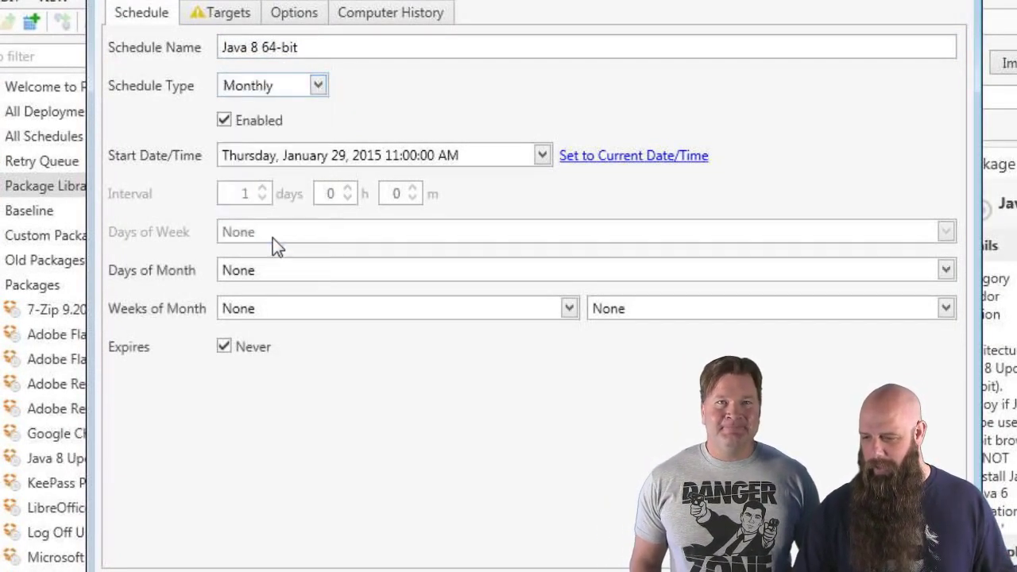
pyautogui.click(256, 285)
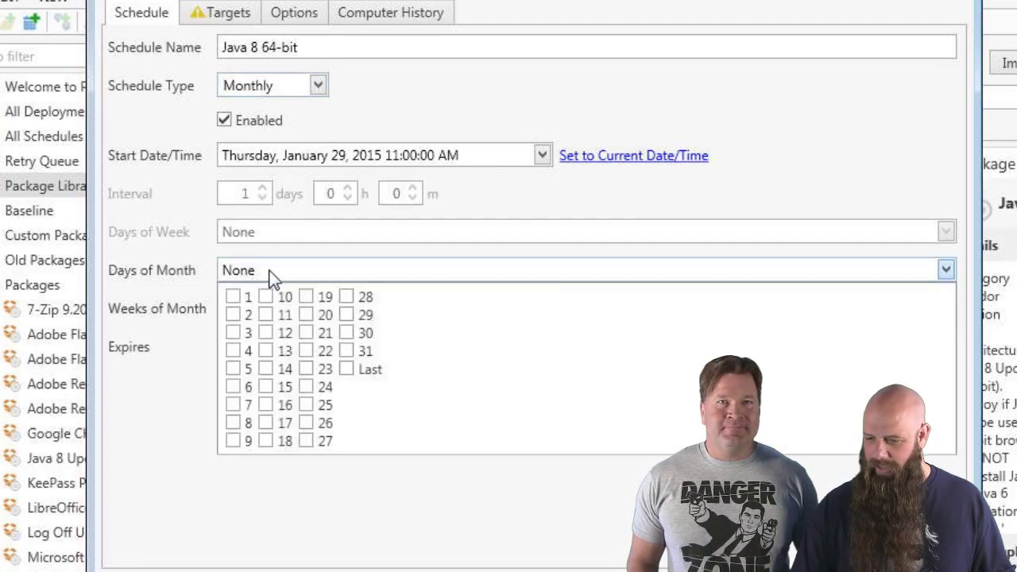
pyautogui.click(346, 369)
pyautogui.click(426, 86)
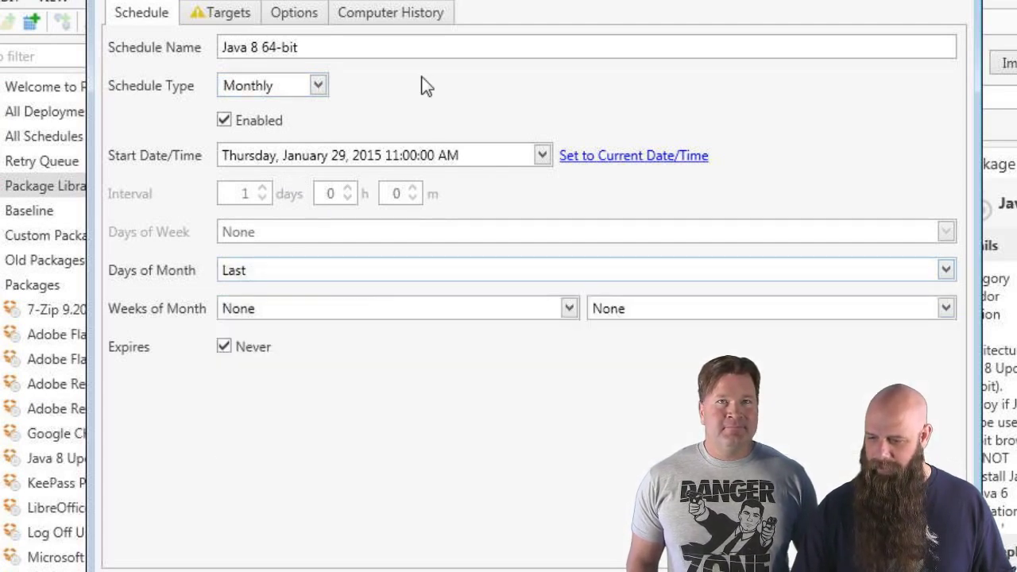
pyautogui.click(569, 307)
pyautogui.click(229, 426)
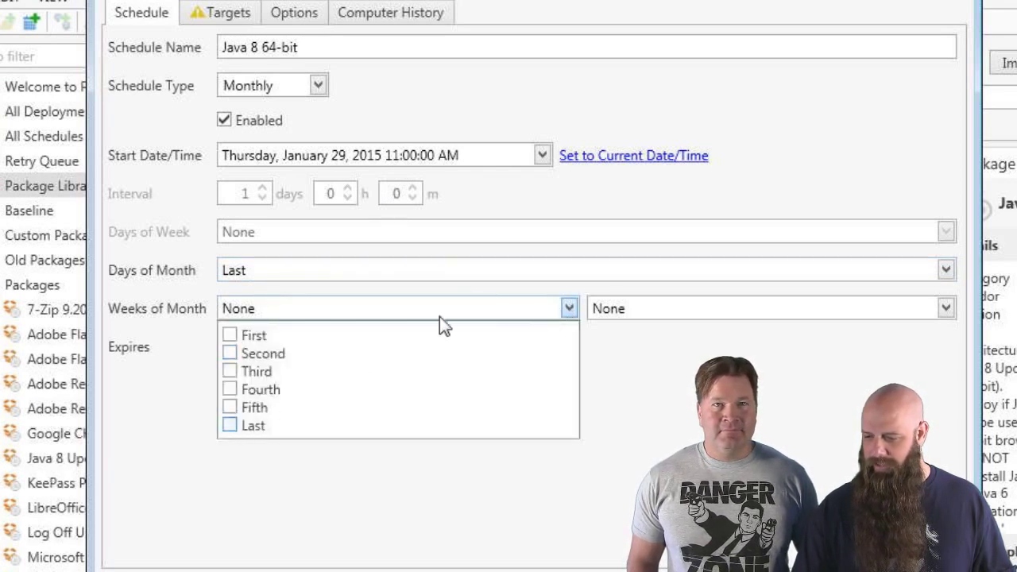
pyautogui.click(536, 213)
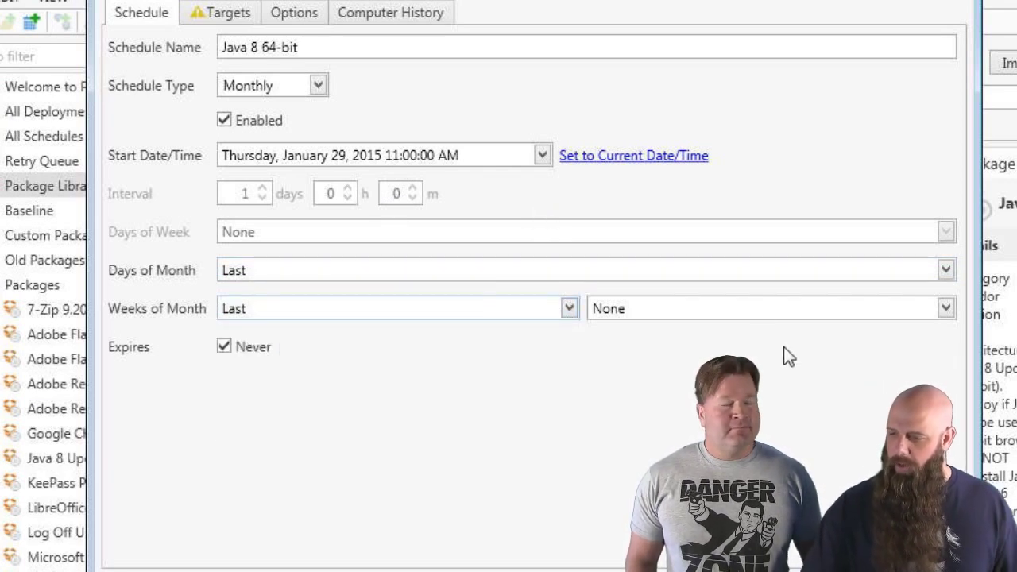
# Set the monthly schedule to run on all weekdays in the last week of the month.
pyautogui.click(767, 316)
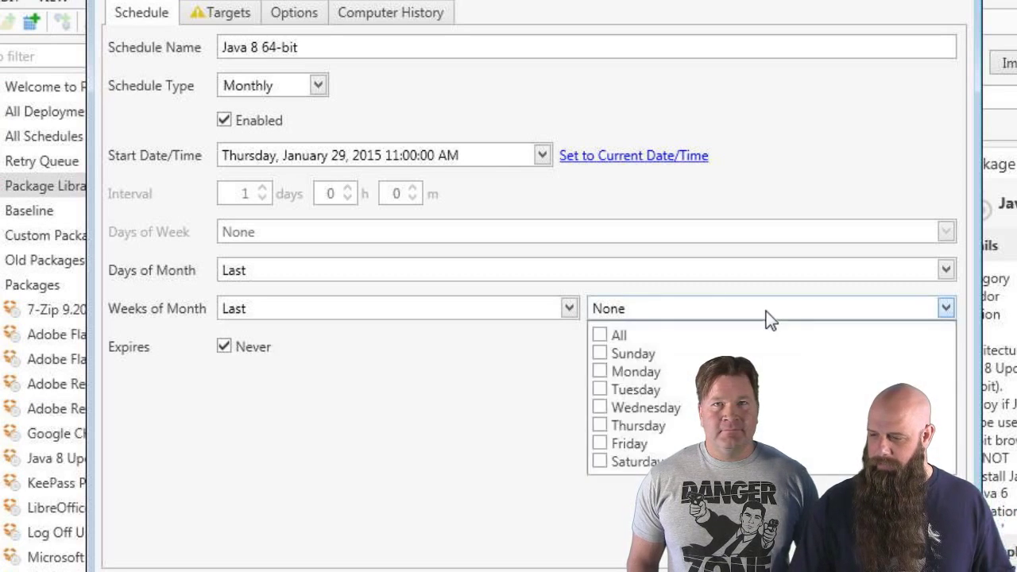
pyautogui.click(599, 334)
pyautogui.click(521, 386)
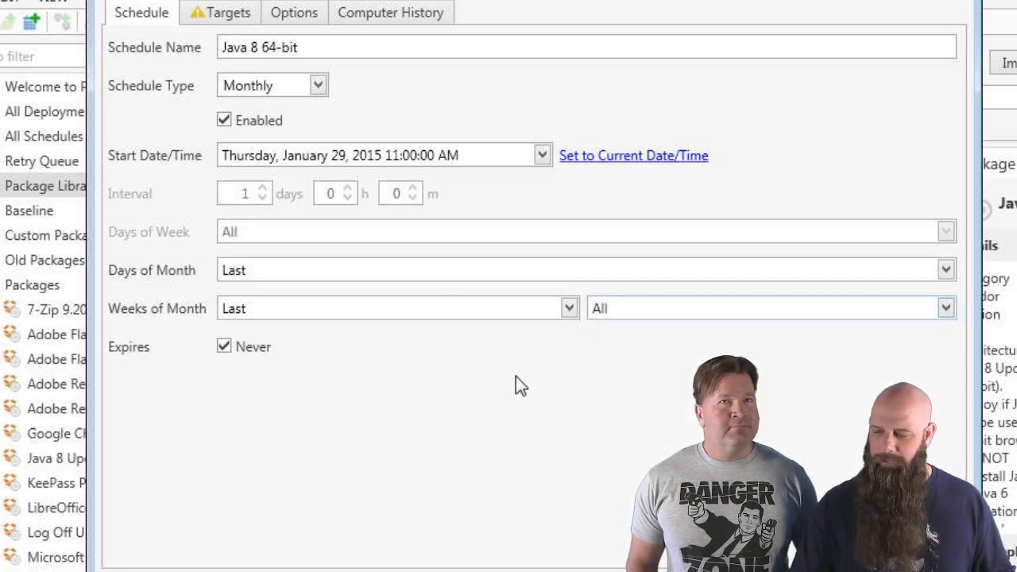
# Link the schedule's targets to the collection Java 8 64-bit (Old), found in the Collection Library under Runtimes, Java (JRE), Java 8, Java 8 64-bit.
pyautogui.click(242, 17)
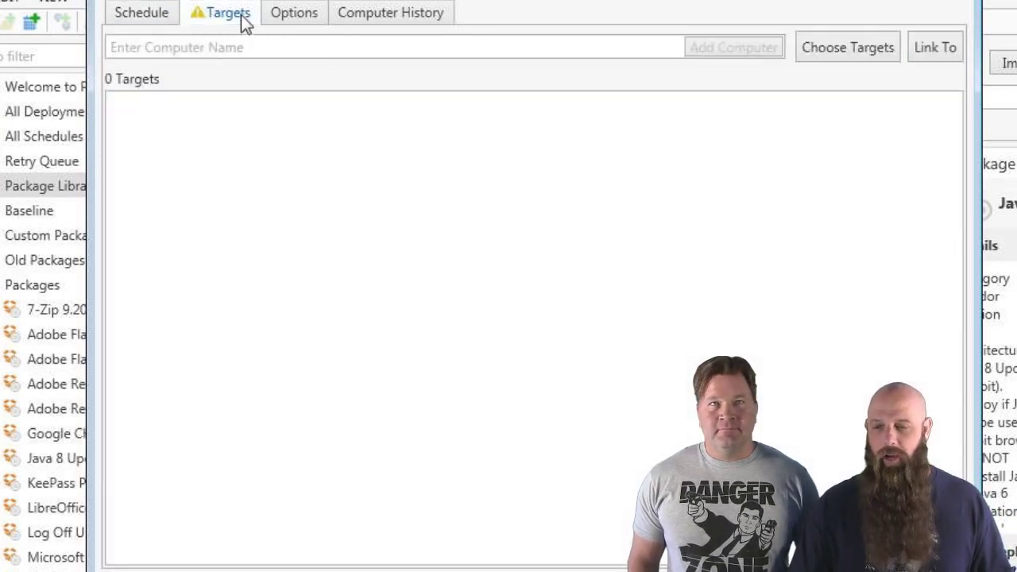
pyautogui.click(938, 49)
pyautogui.click(951, 112)
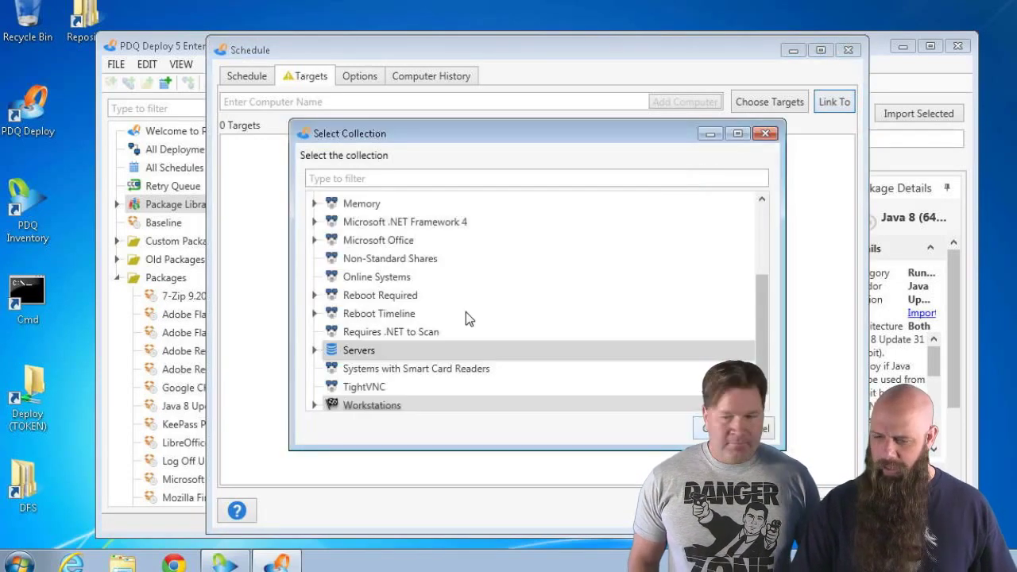
pyautogui.scroll(3, 762, 289)
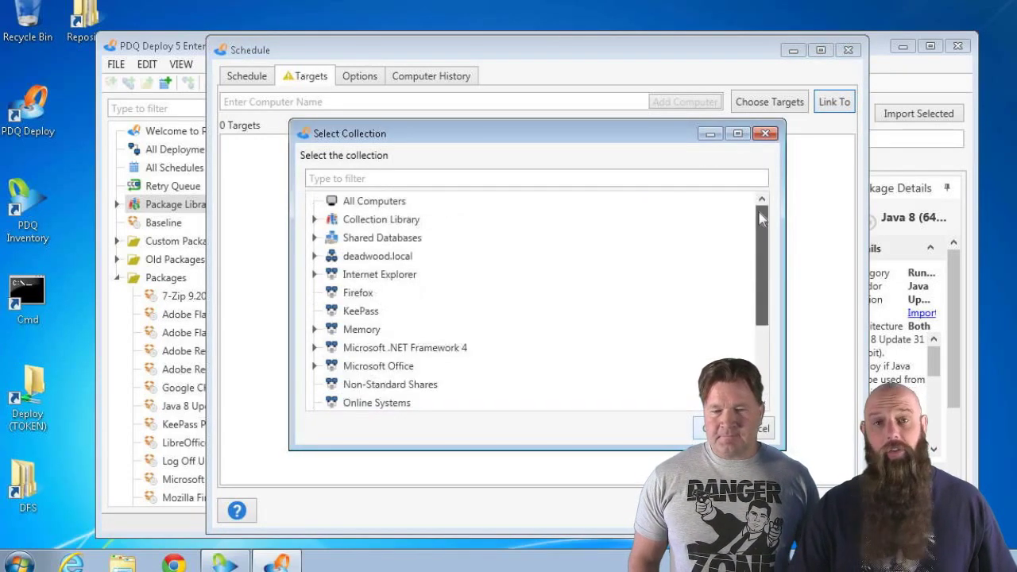
pyautogui.click(314, 219)
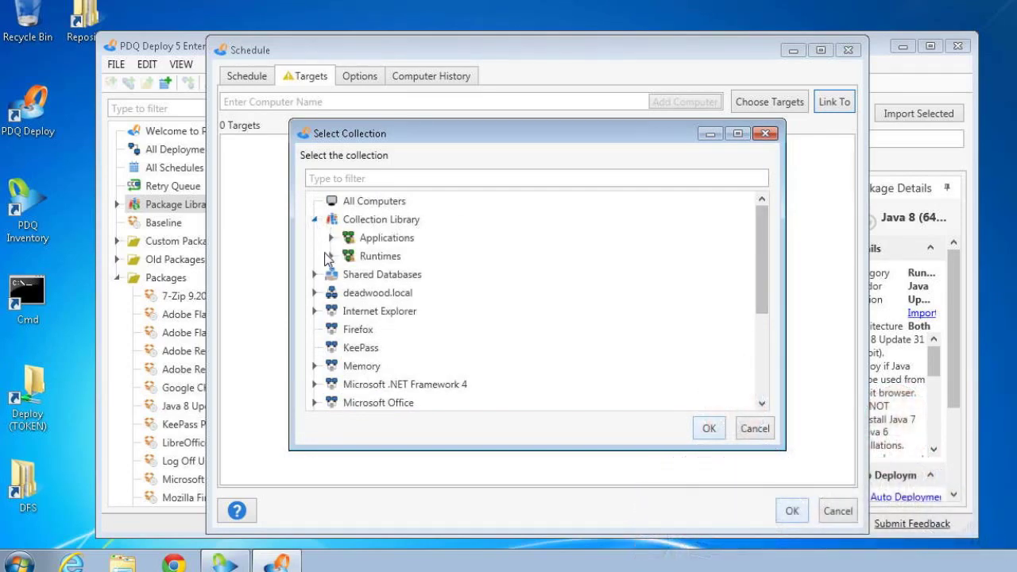
pyautogui.click(331, 256)
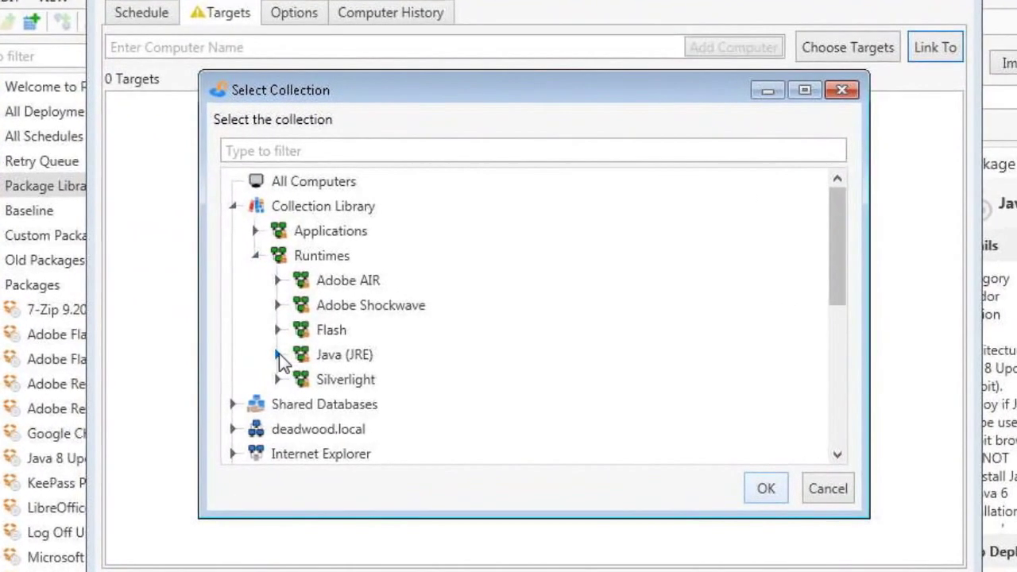
pyautogui.click(348, 330)
pyautogui.click(300, 429)
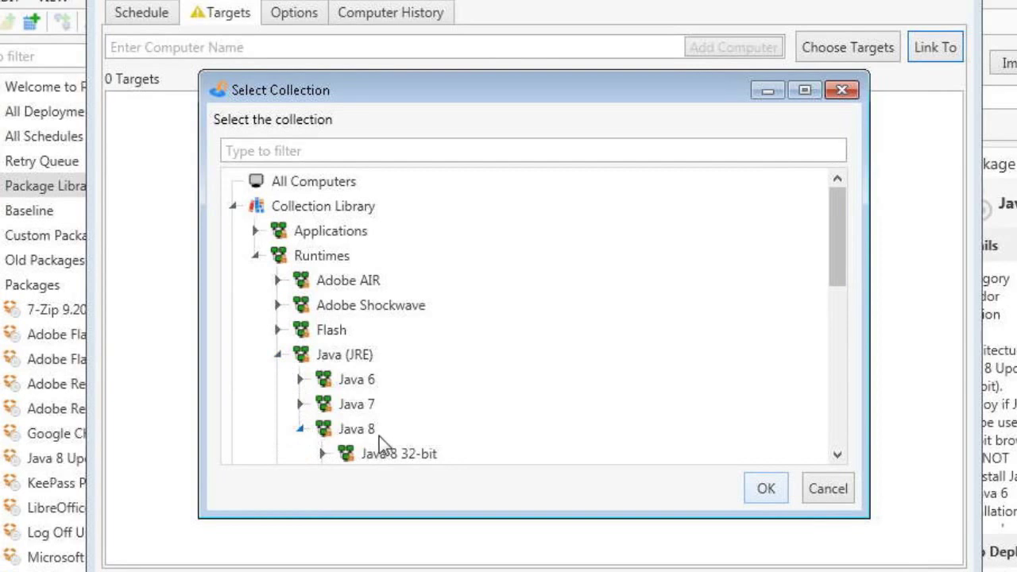
pyautogui.scroll(-1, 379, 435)
pyautogui.click(323, 405)
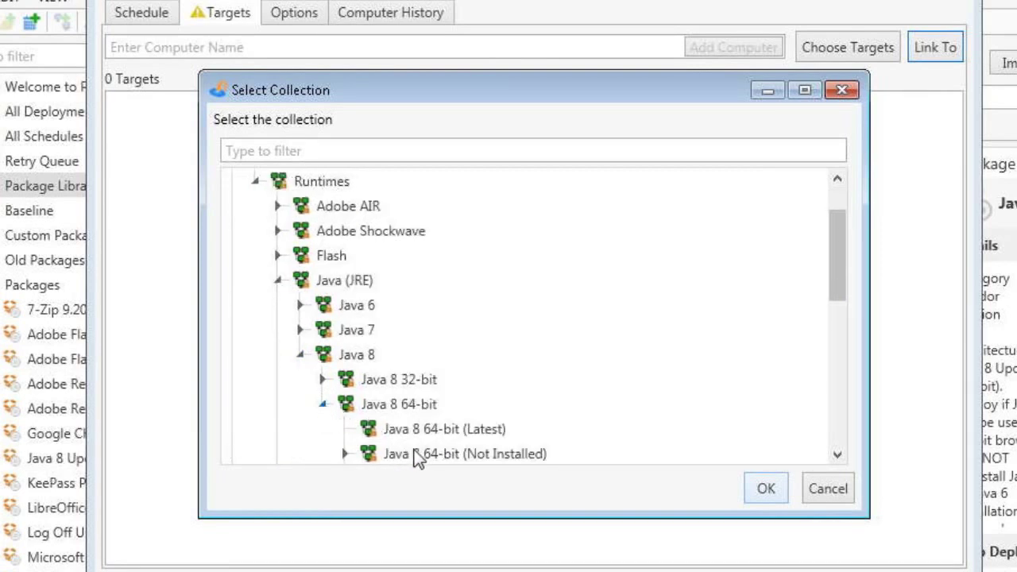
pyautogui.scroll(-1, 410, 444)
pyautogui.click(411, 407)
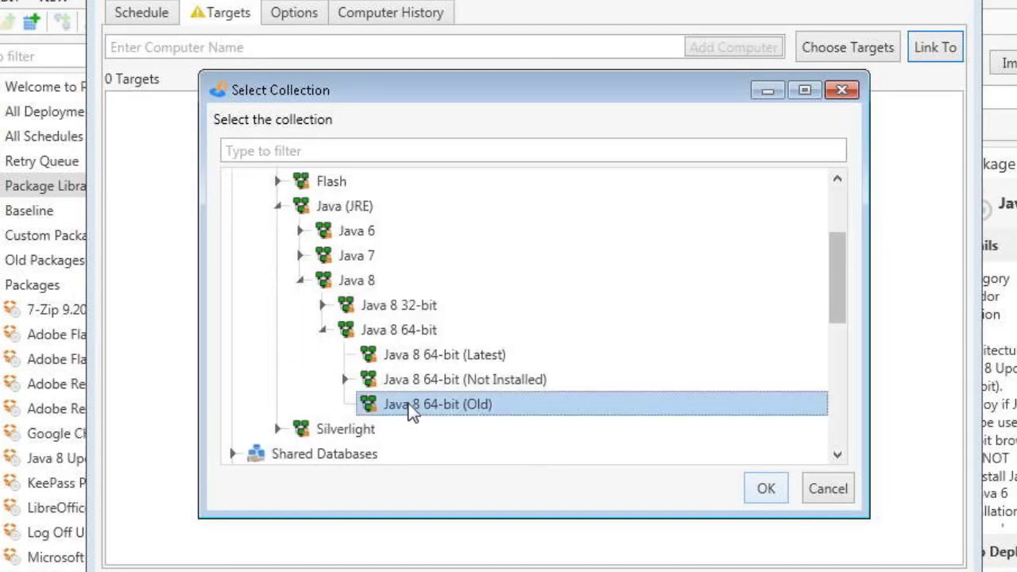
pyautogui.click(764, 489)
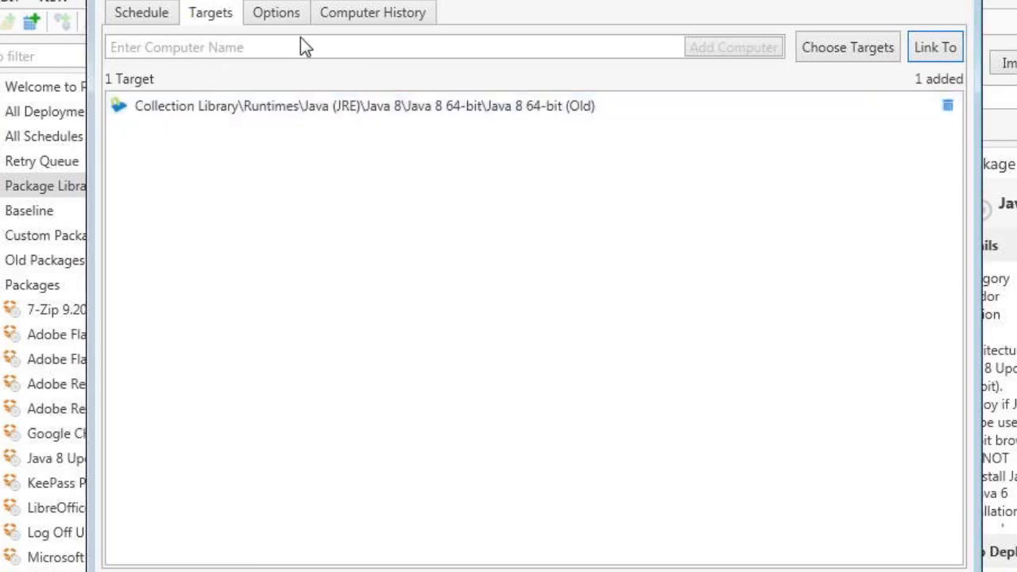
# Check the schedule's deployment options and save the new Java 8 64-bit auto deployment schedule.
pyautogui.click(294, 17)
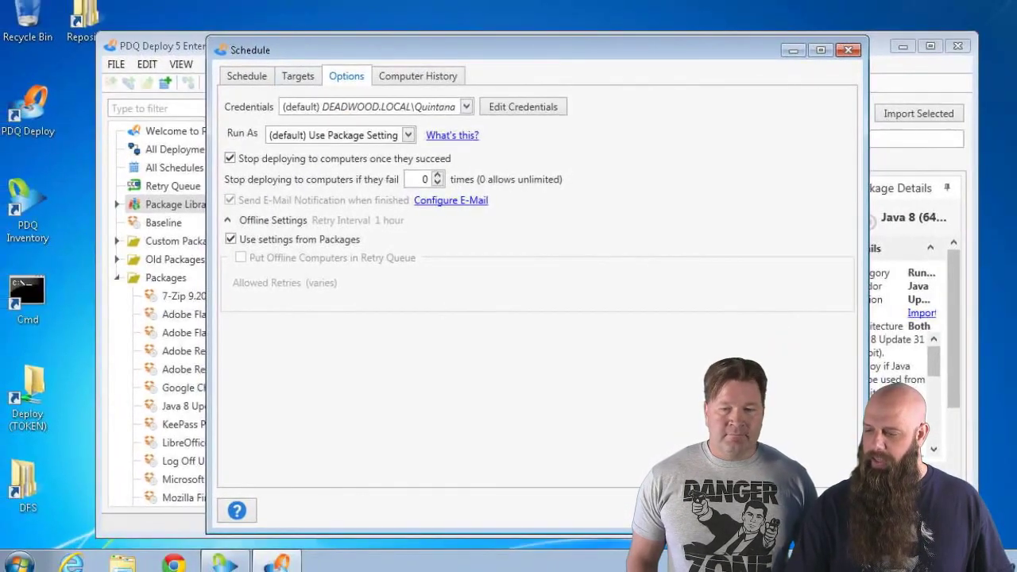
pyautogui.click(793, 508)
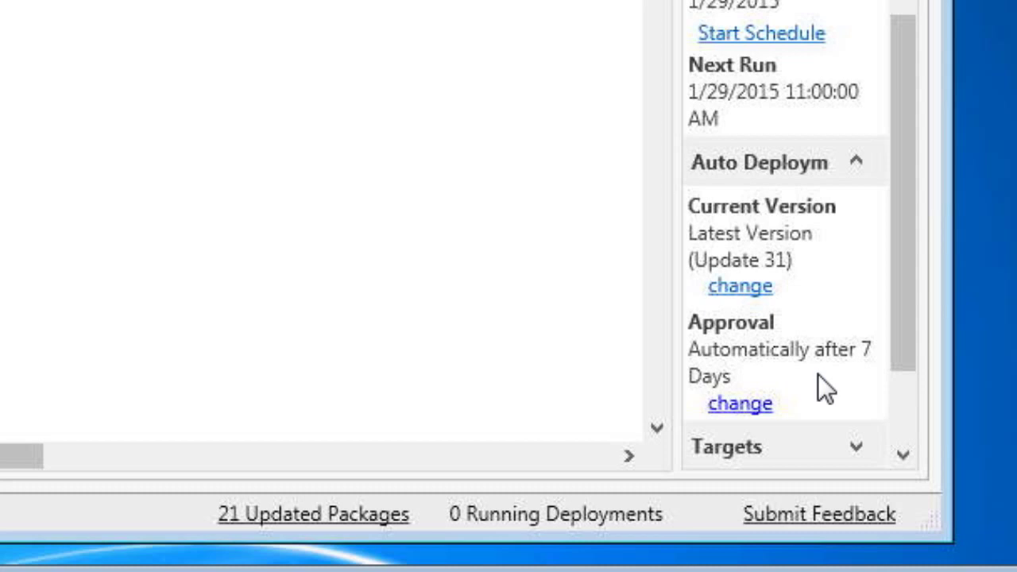
# Set the Java 8 (64-bit) approval policy to approve new versions automatically after 3 days.
pyautogui.click(732, 405)
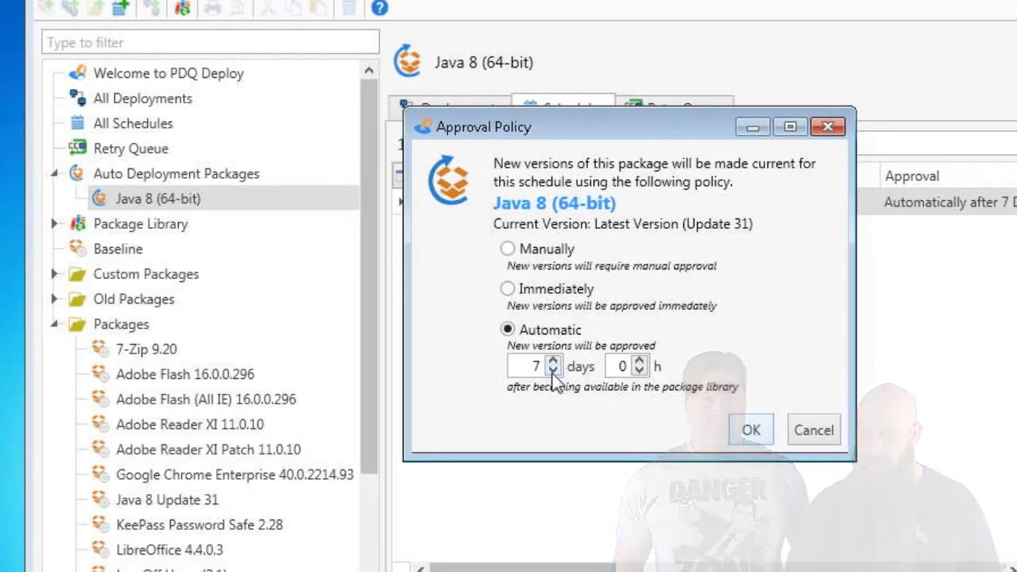
pyautogui.click(554, 371)
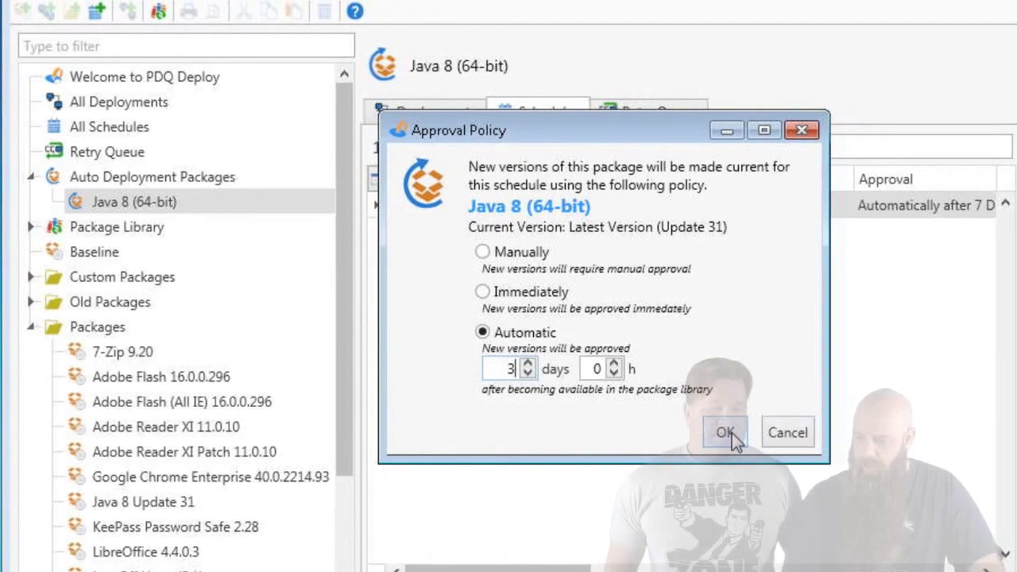
pyautogui.click(753, 430)
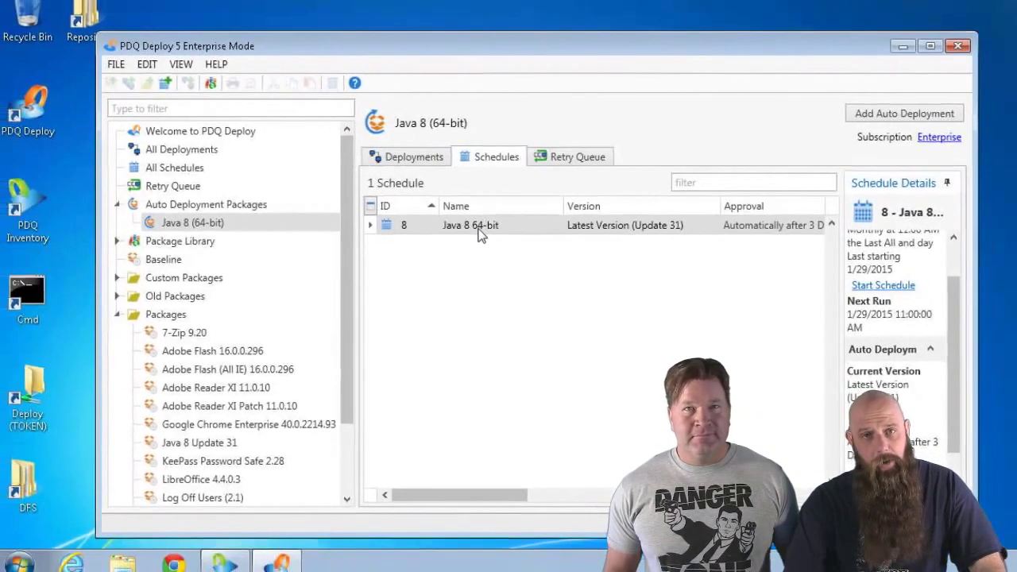
# Open the Java 8 64-bit schedule, examine its options and attached packages, and close it without saving.
pyautogui.doubleClick(479, 228)
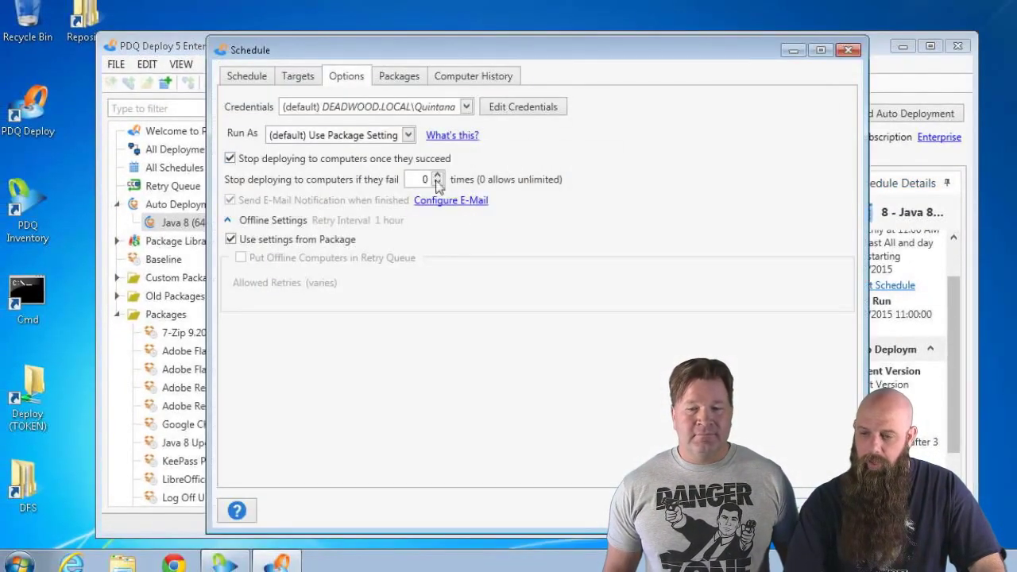
pyautogui.click(396, 78)
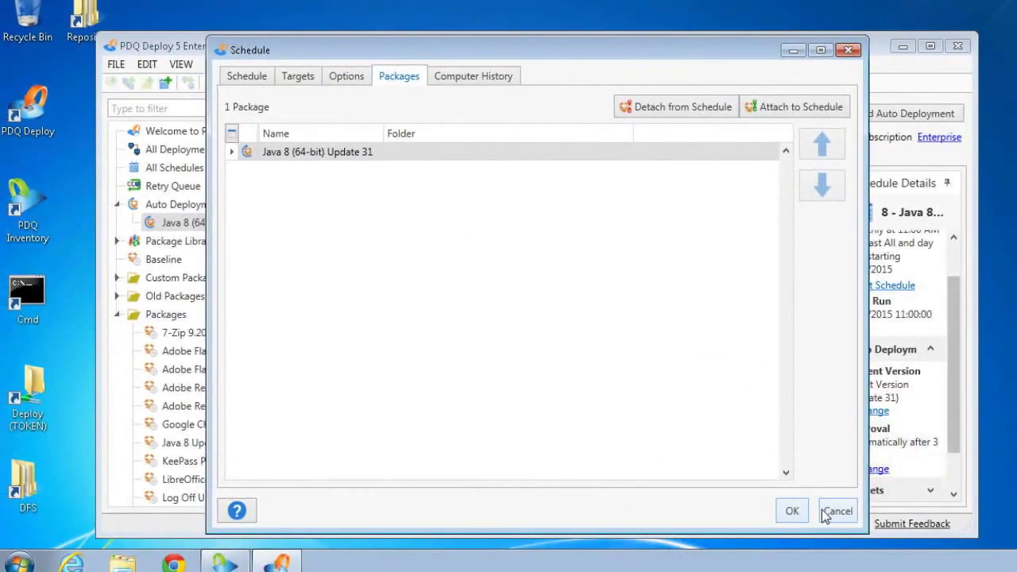
pyautogui.click(832, 511)
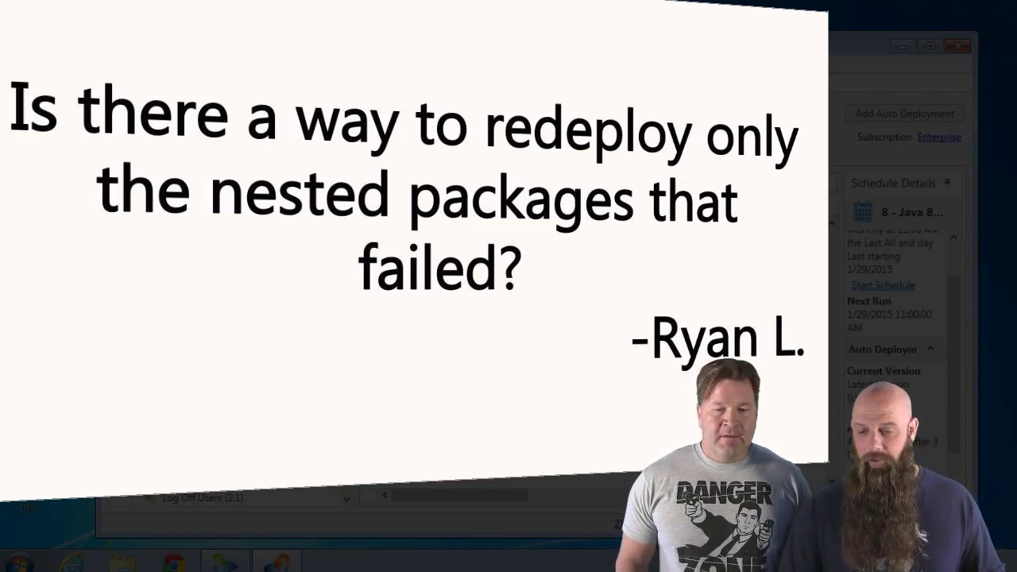
# Examine the attached packages and the options of the Baseline - New Computers schedule among all schedules, and close it.
pyautogui.click(477, 228)
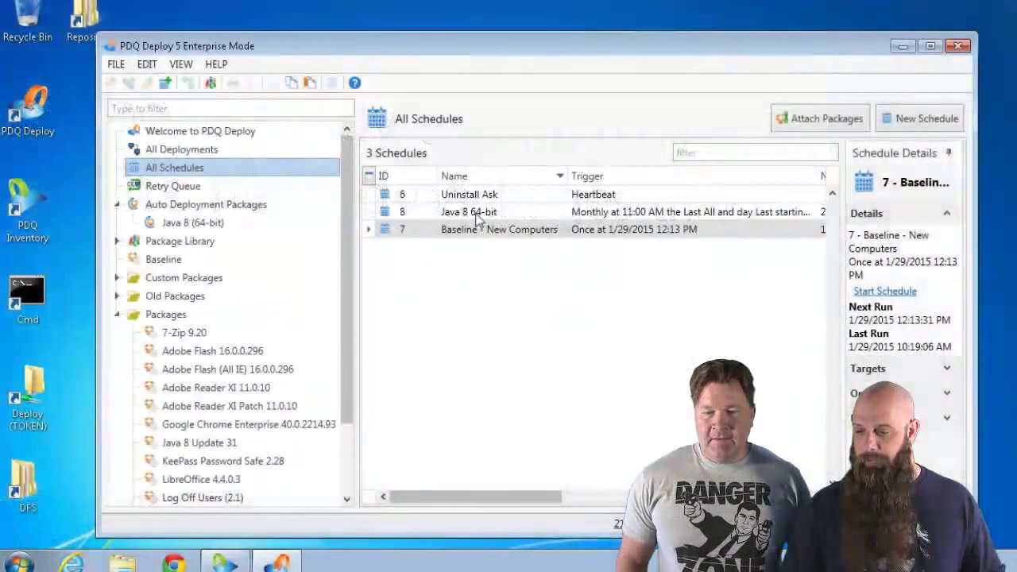
pyautogui.doubleClick(472, 230)
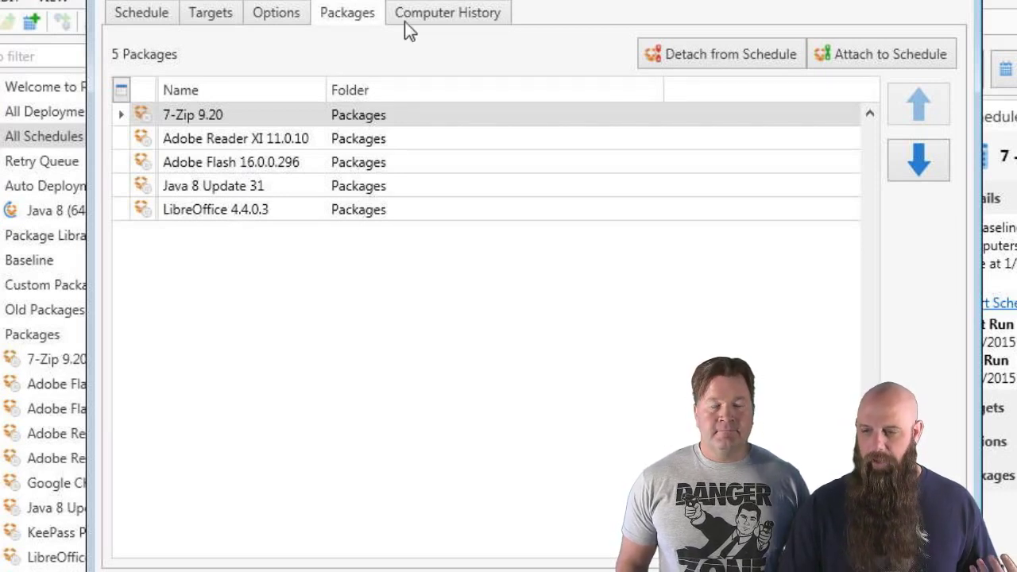
pyautogui.click(274, 14)
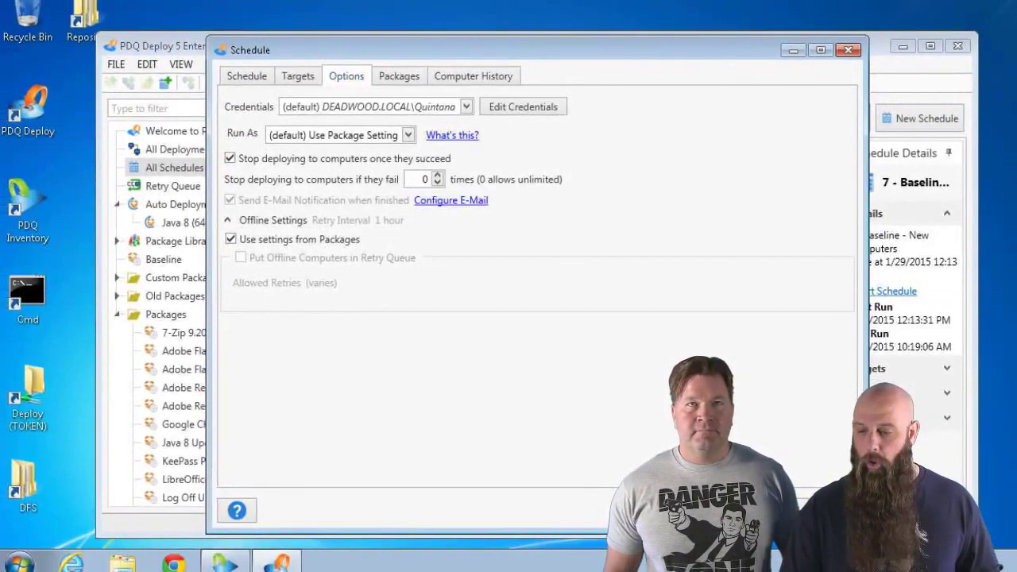
pyautogui.press('Escape')
pyautogui.rightClick(502, 238)
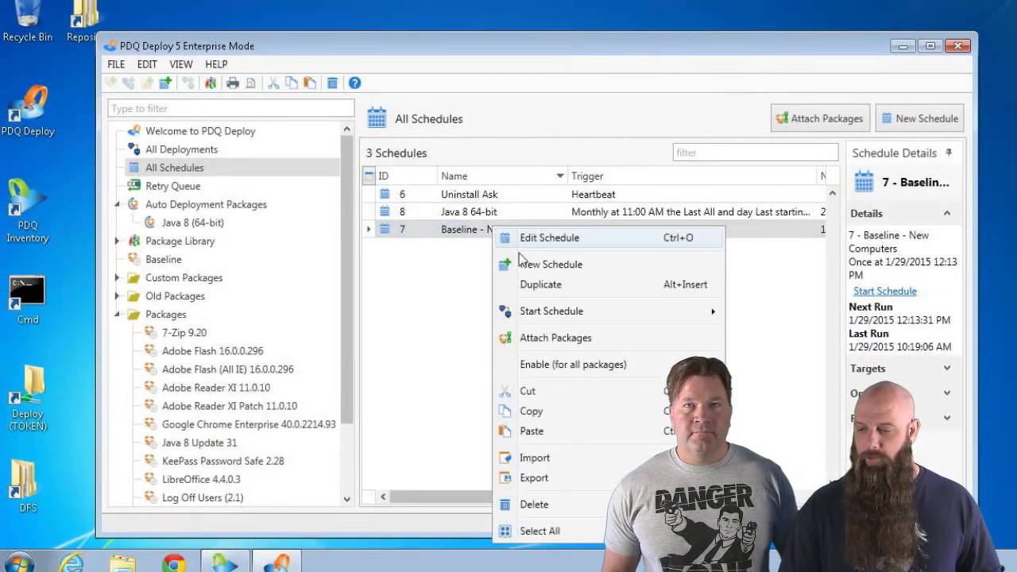
pyautogui.click(419, 295)
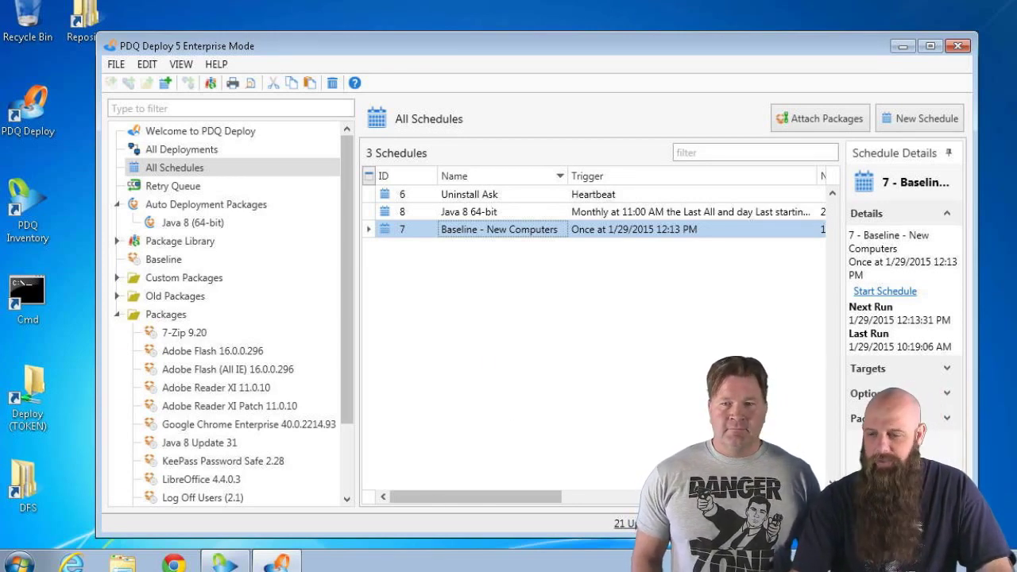
pyautogui.moveTo(650, 48); pyautogui.dragTo(656, 43)
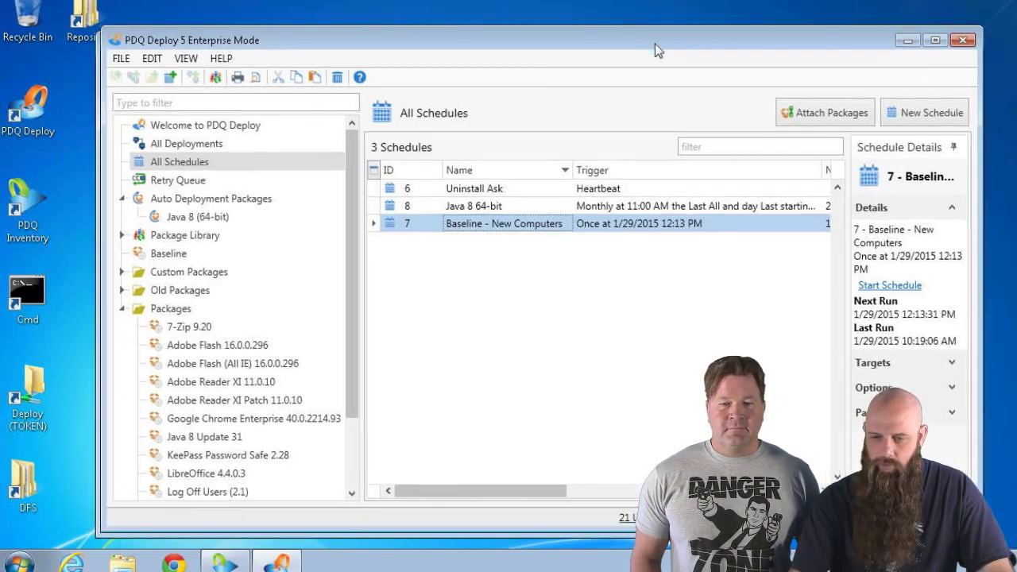